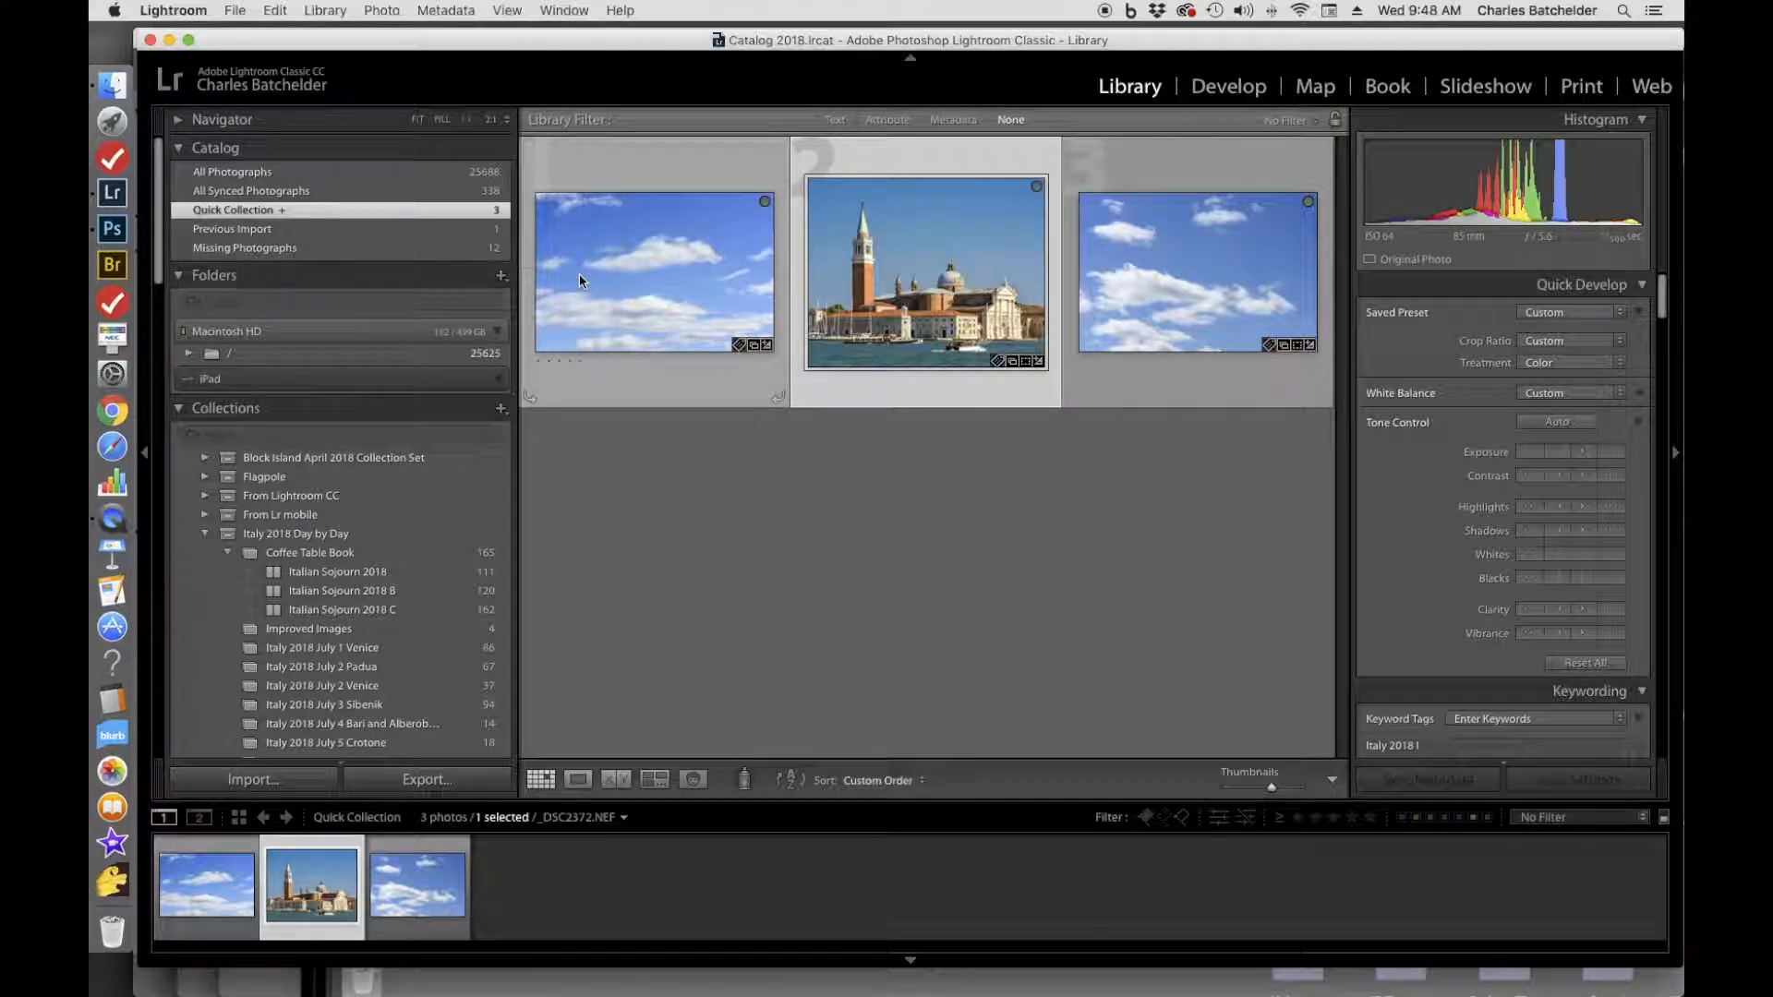
# Select the two sky photos, _DSC0039.NEF and _DSC0050.NEF, and open them for editing in Adobe Photoshop CC 2018.
pyautogui.click(664, 316)
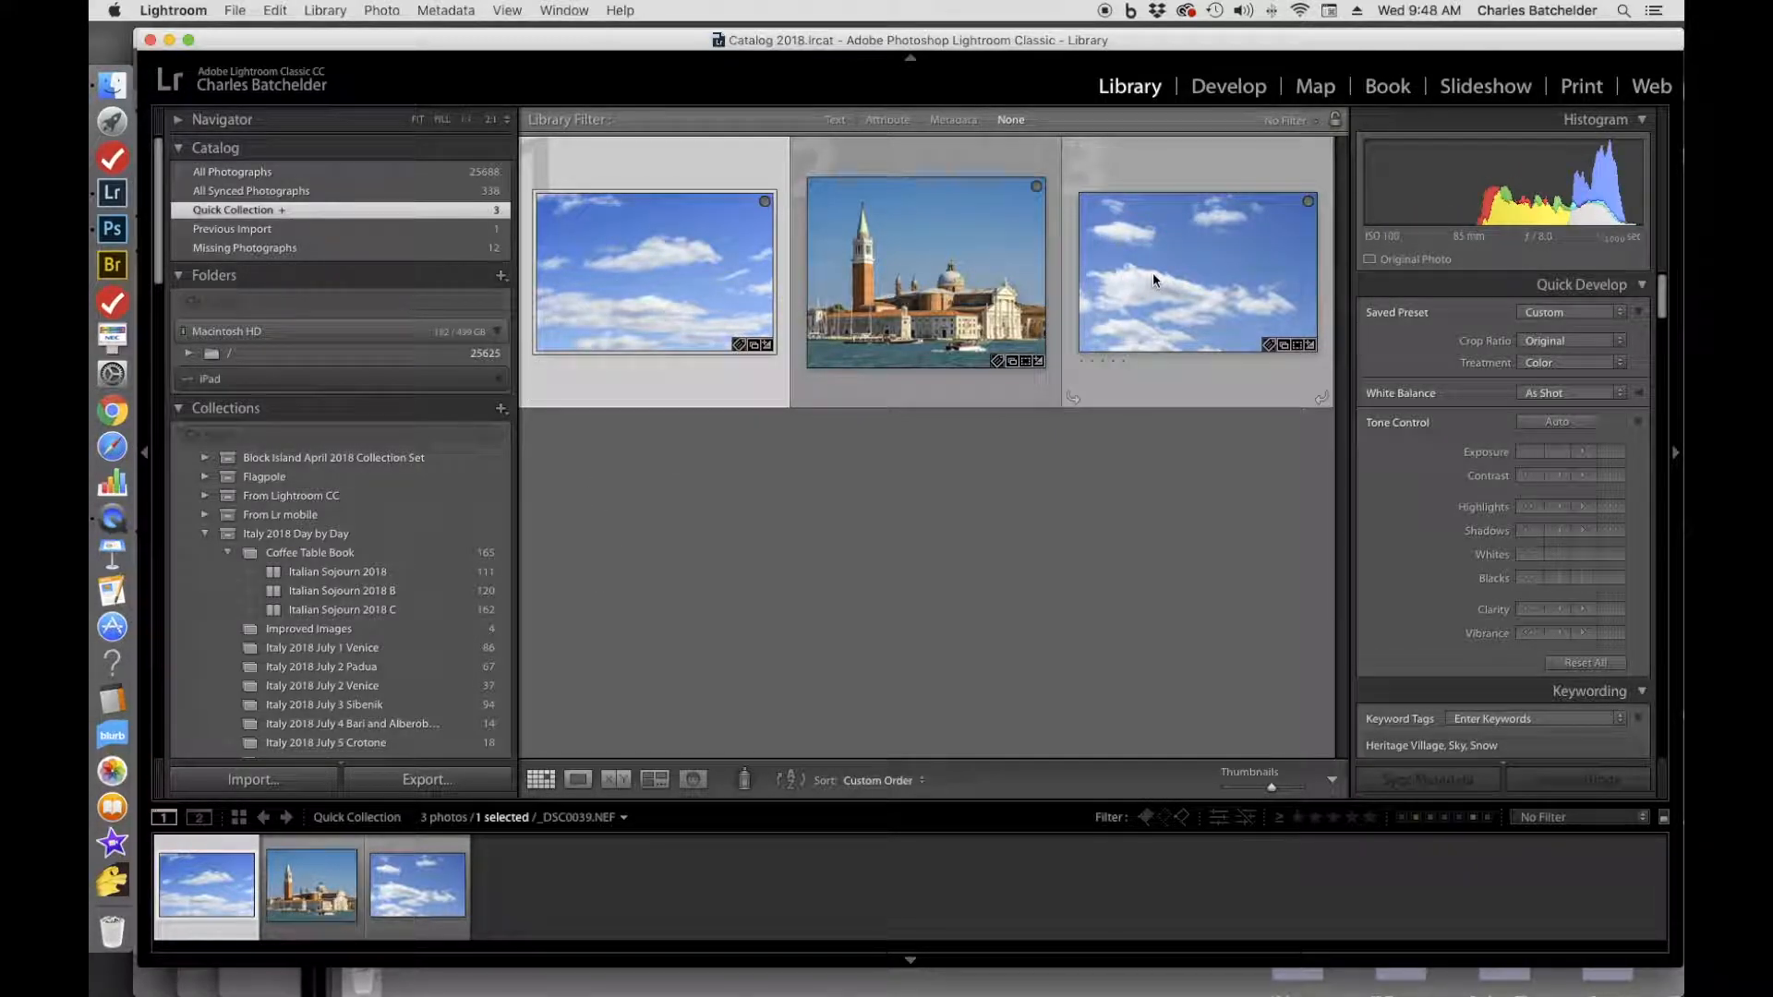
pyautogui.moveTo(1152, 273)
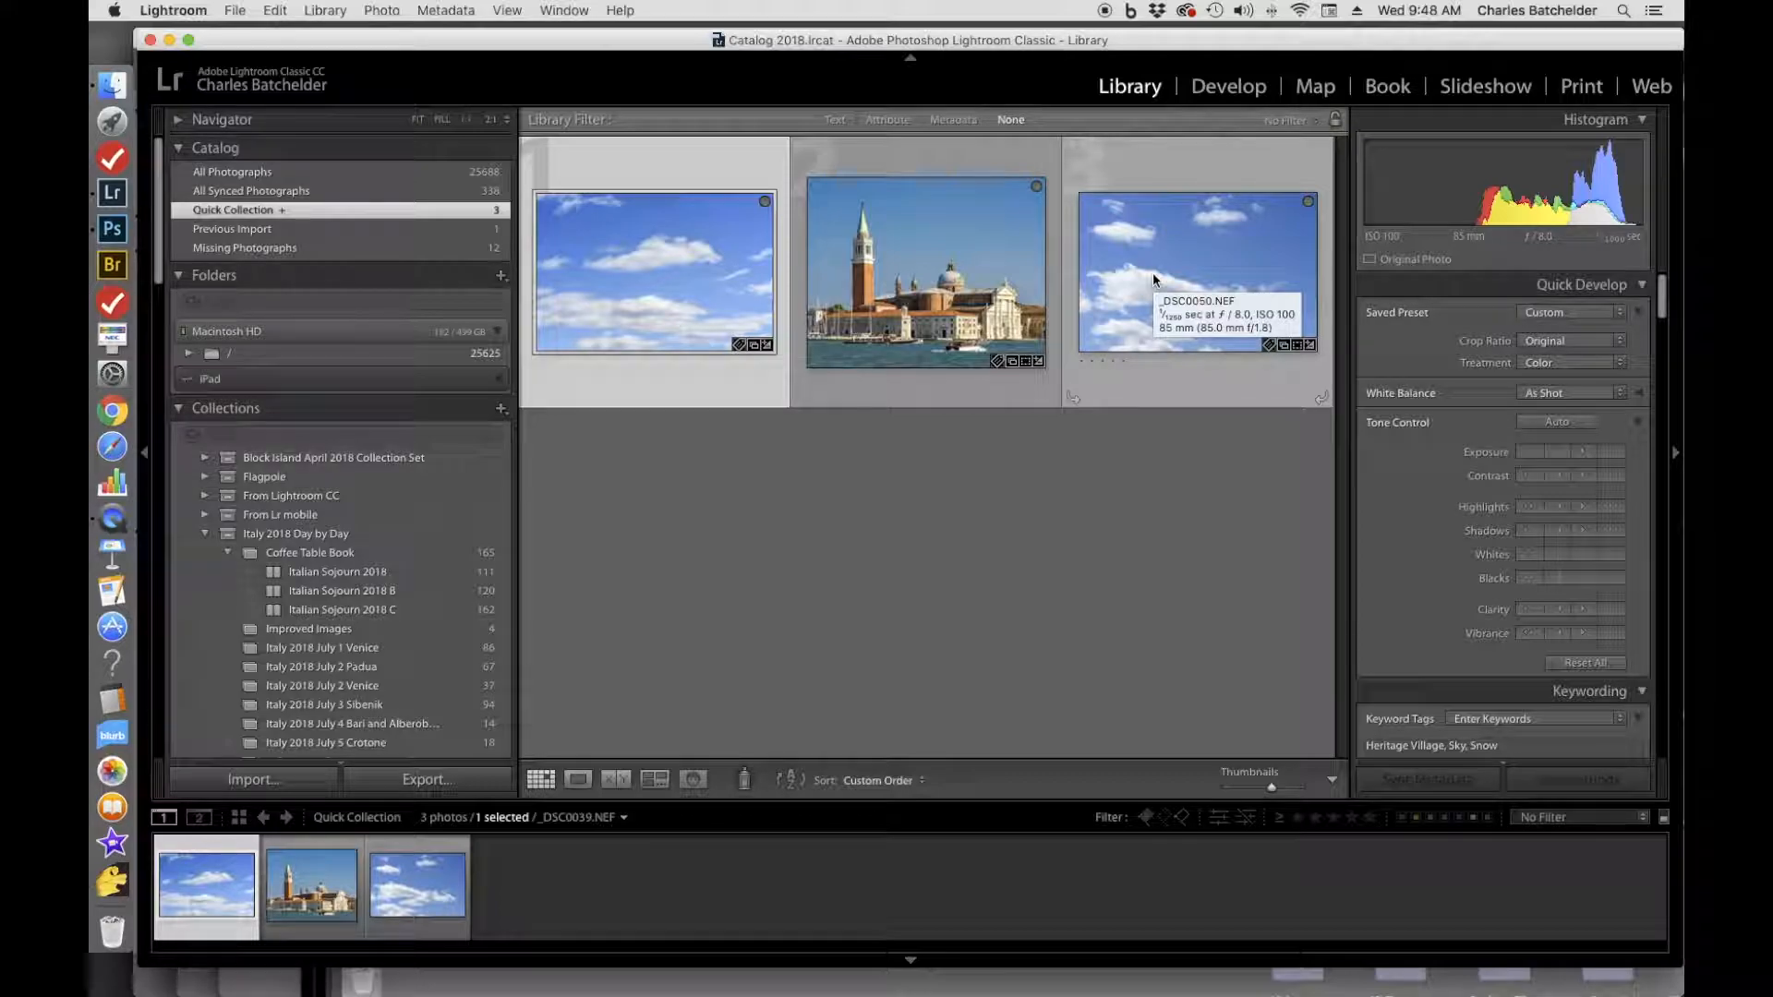
pyautogui.keyDown('super'); pyautogui.click(1153, 273); pyautogui.keyUp('super')
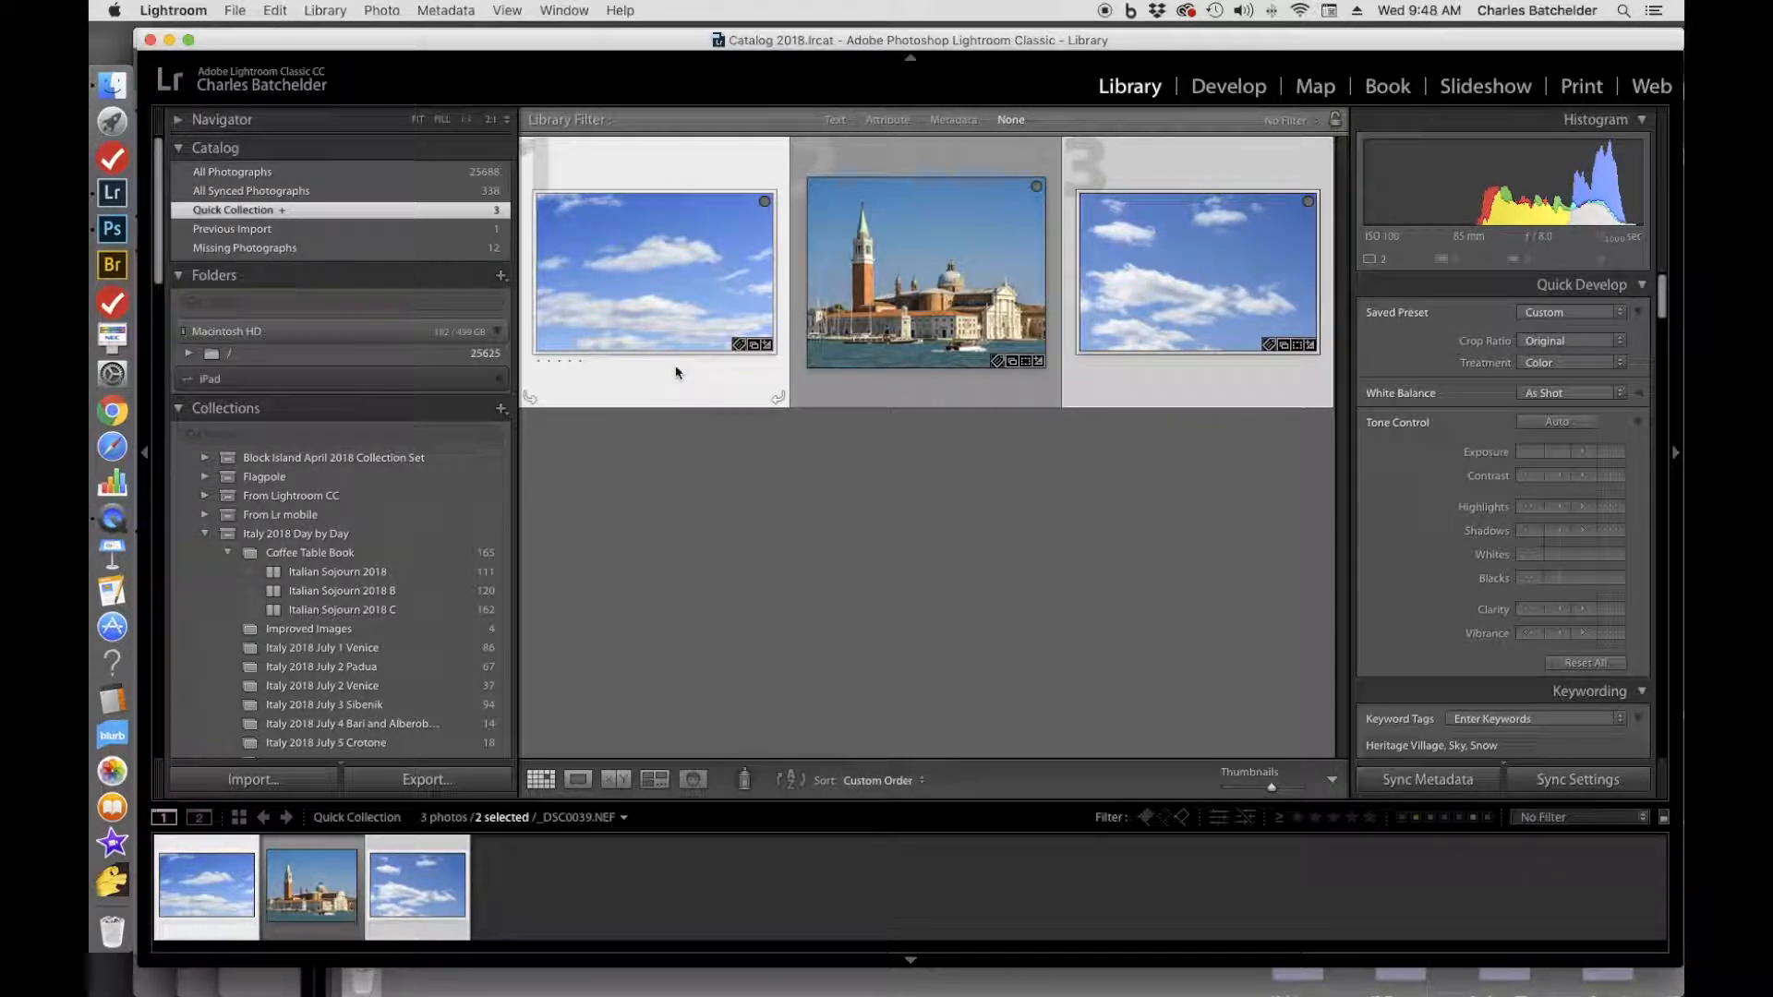
pyautogui.rightClick(668, 292)
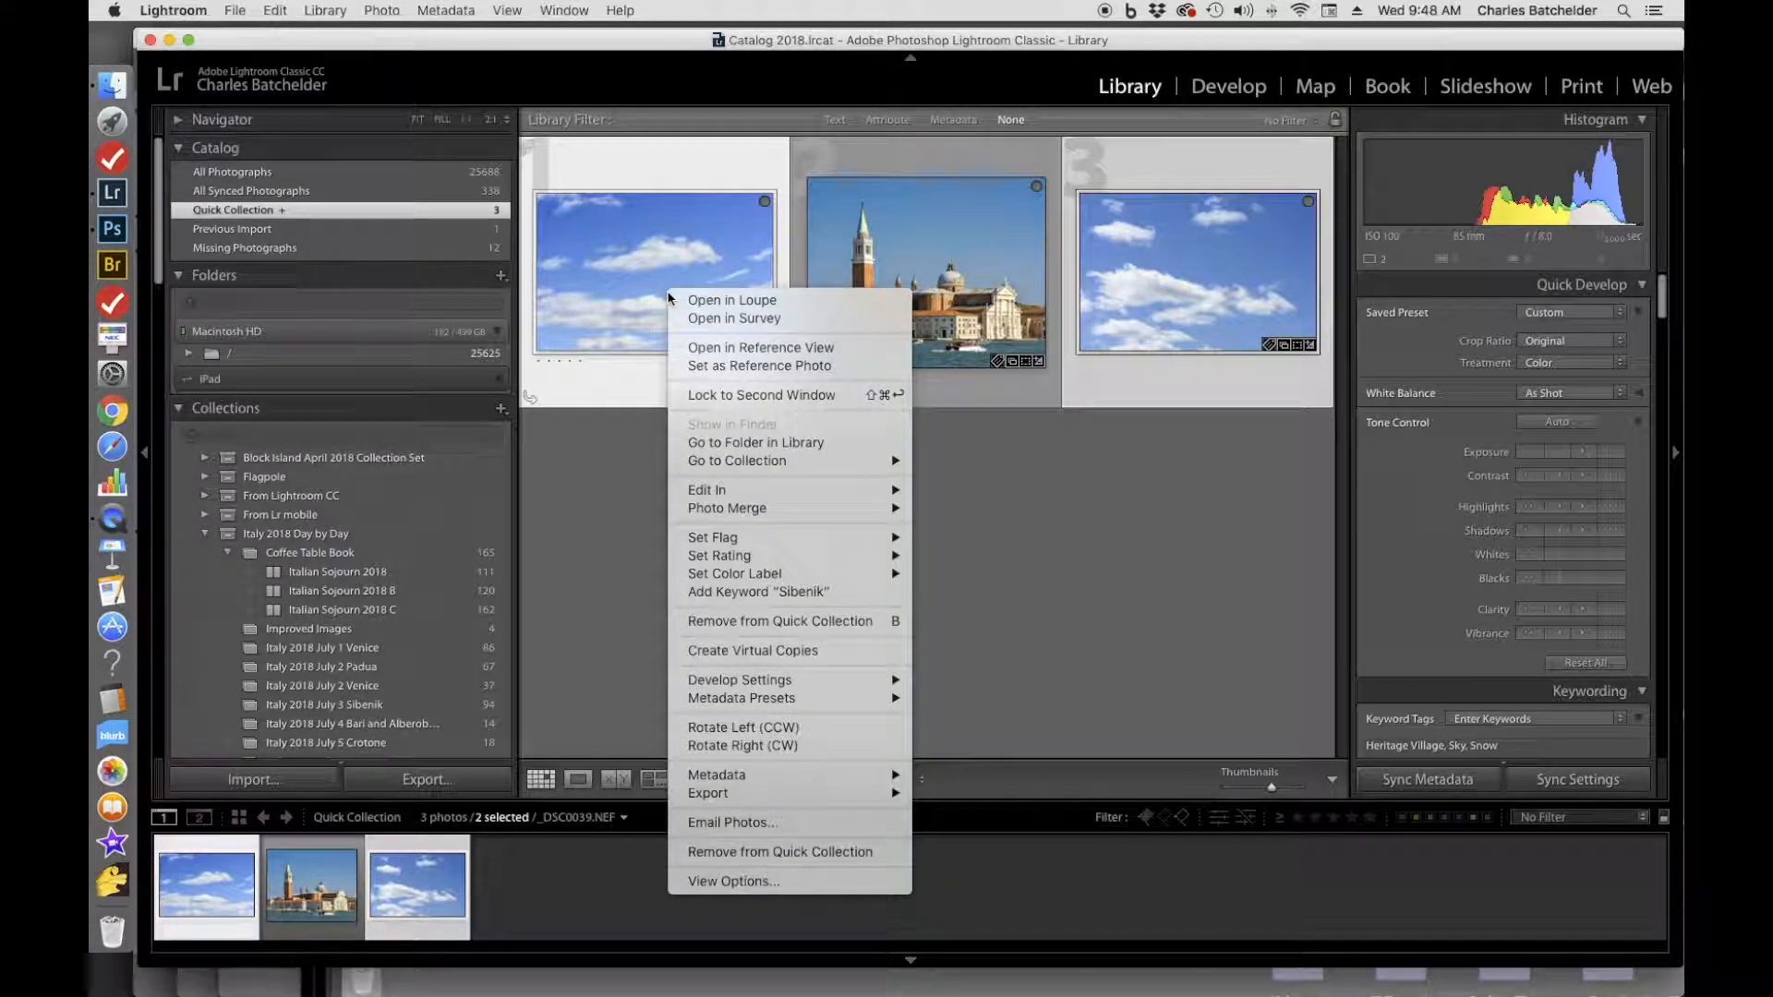
pyautogui.moveTo(877, 490)
pyautogui.click(1032, 451)
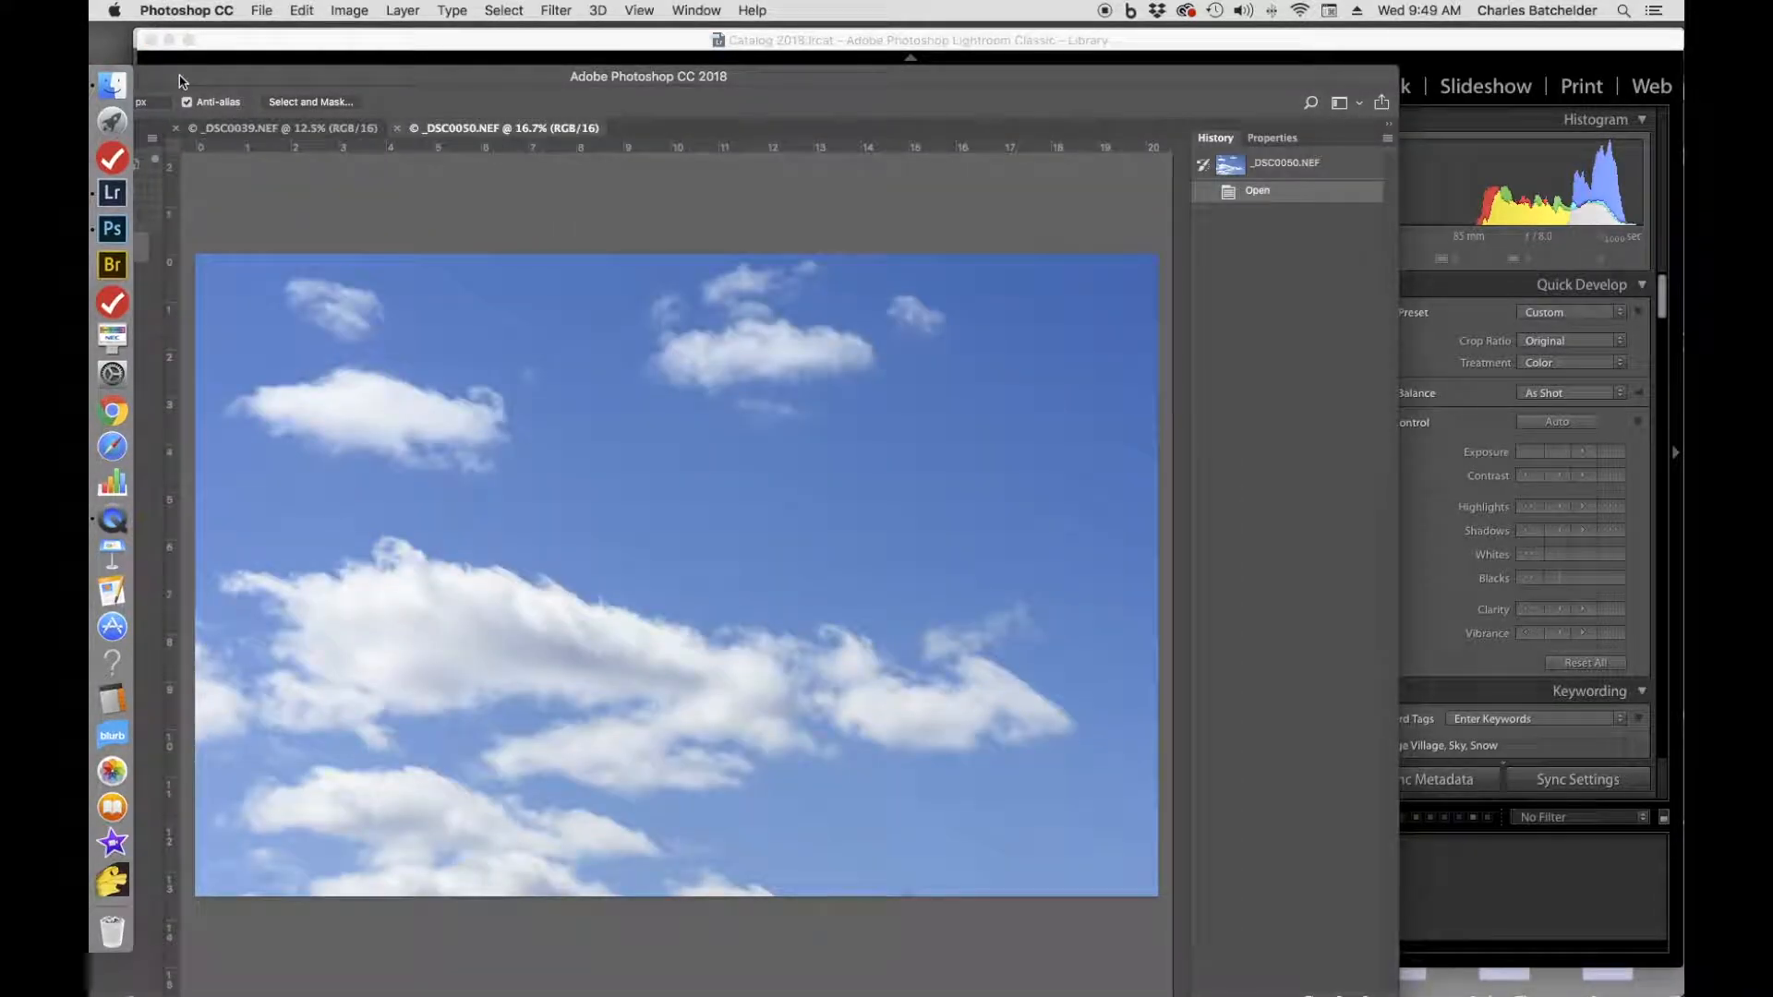
pyautogui.moveTo(180, 81); pyautogui.dragTo(407, 47)
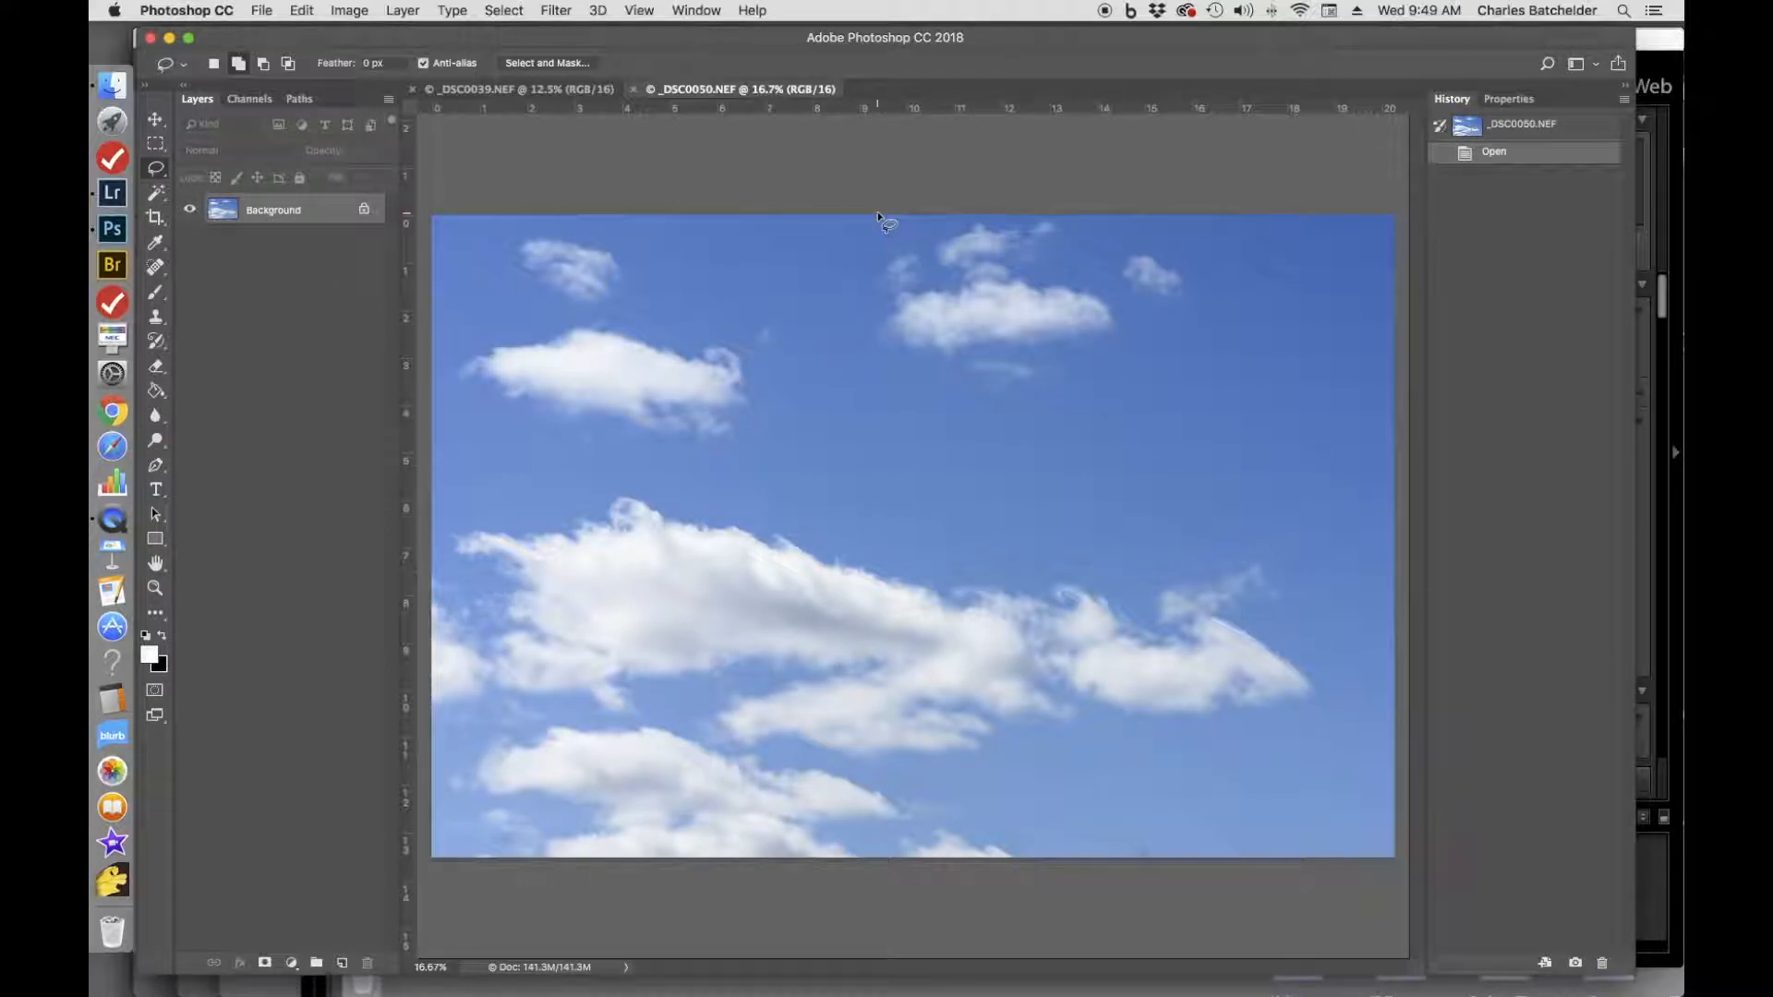
# Lasso the small cloud group near the upper edge of _DSC0050.NEF, including some surrounding blue sky, and copy it.
pyautogui.moveTo(876, 218)
pyautogui.mouseDown()
pyautogui.moveTo(831, 261)
pyautogui.moveTo(829, 341)
pyautogui.moveTo(896, 404)
pyautogui.moveTo(1054, 422)
pyautogui.moveTo(1160, 391)
pyautogui.moveTo(1219, 344)
pyautogui.moveTo(1228, 293)
pyautogui.moveTo(1193, 250)
pyautogui.moveTo(1090, 219)
pyautogui.moveTo(870, 220)
pyautogui.mouseUp()
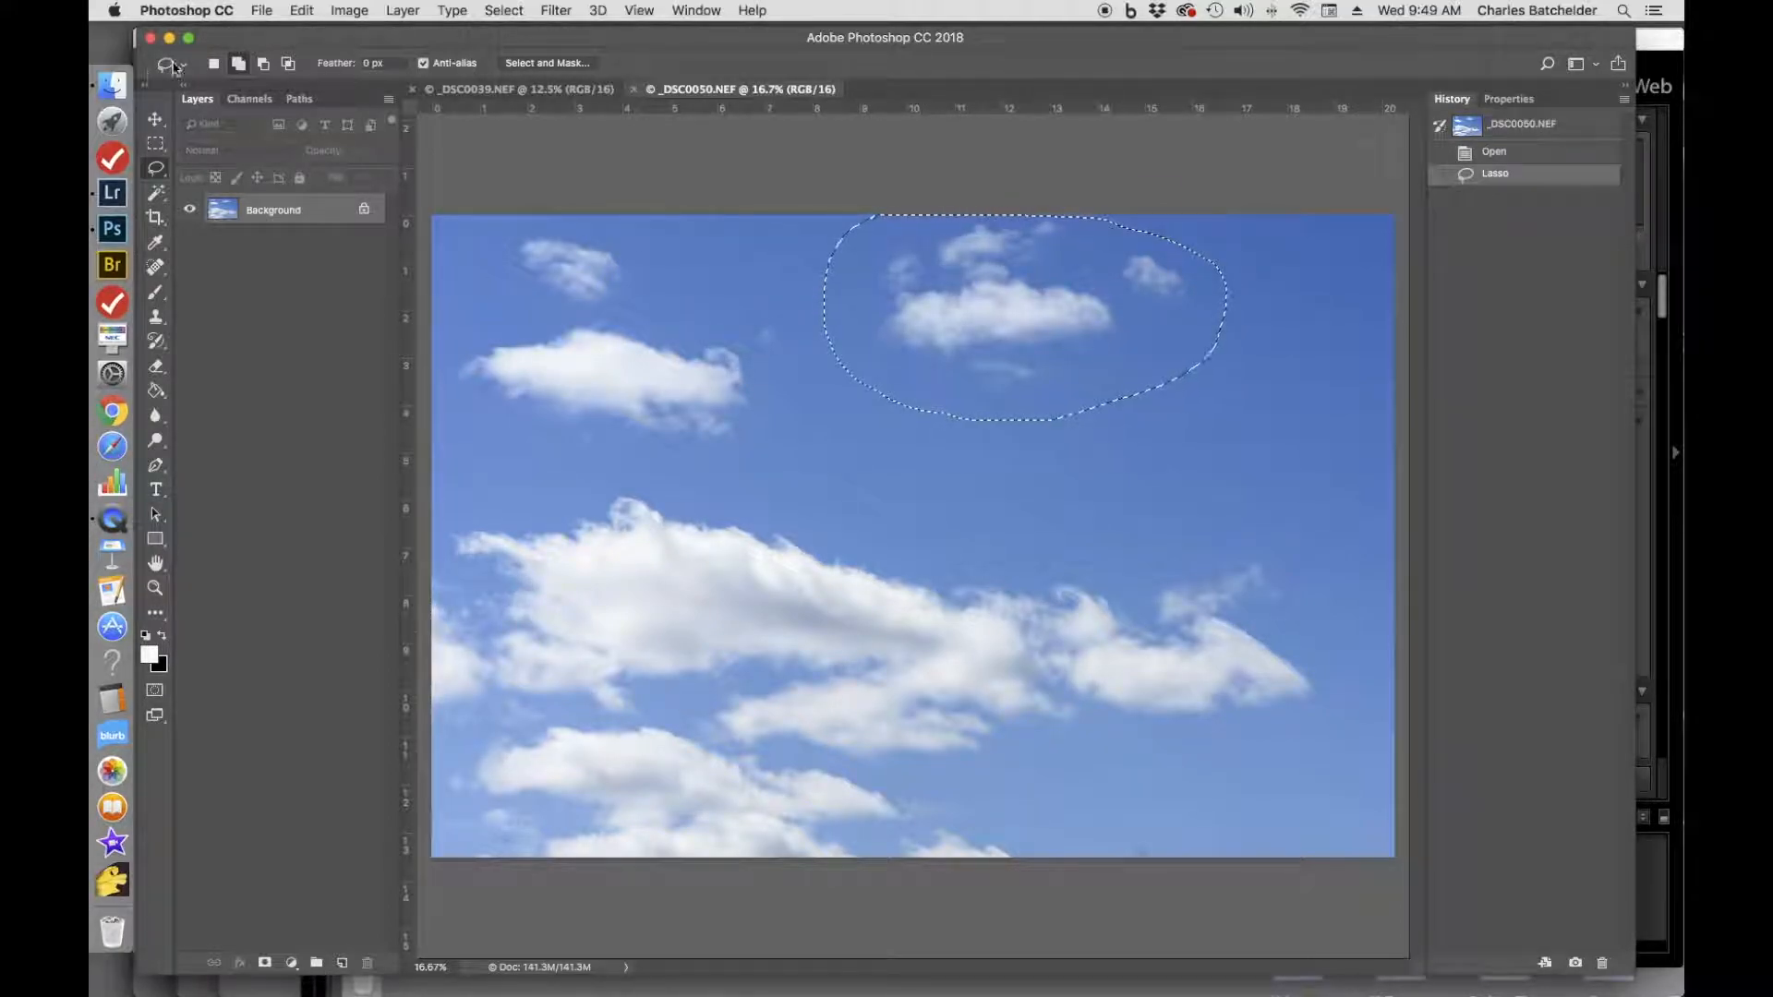
pyautogui.click(302, 10)
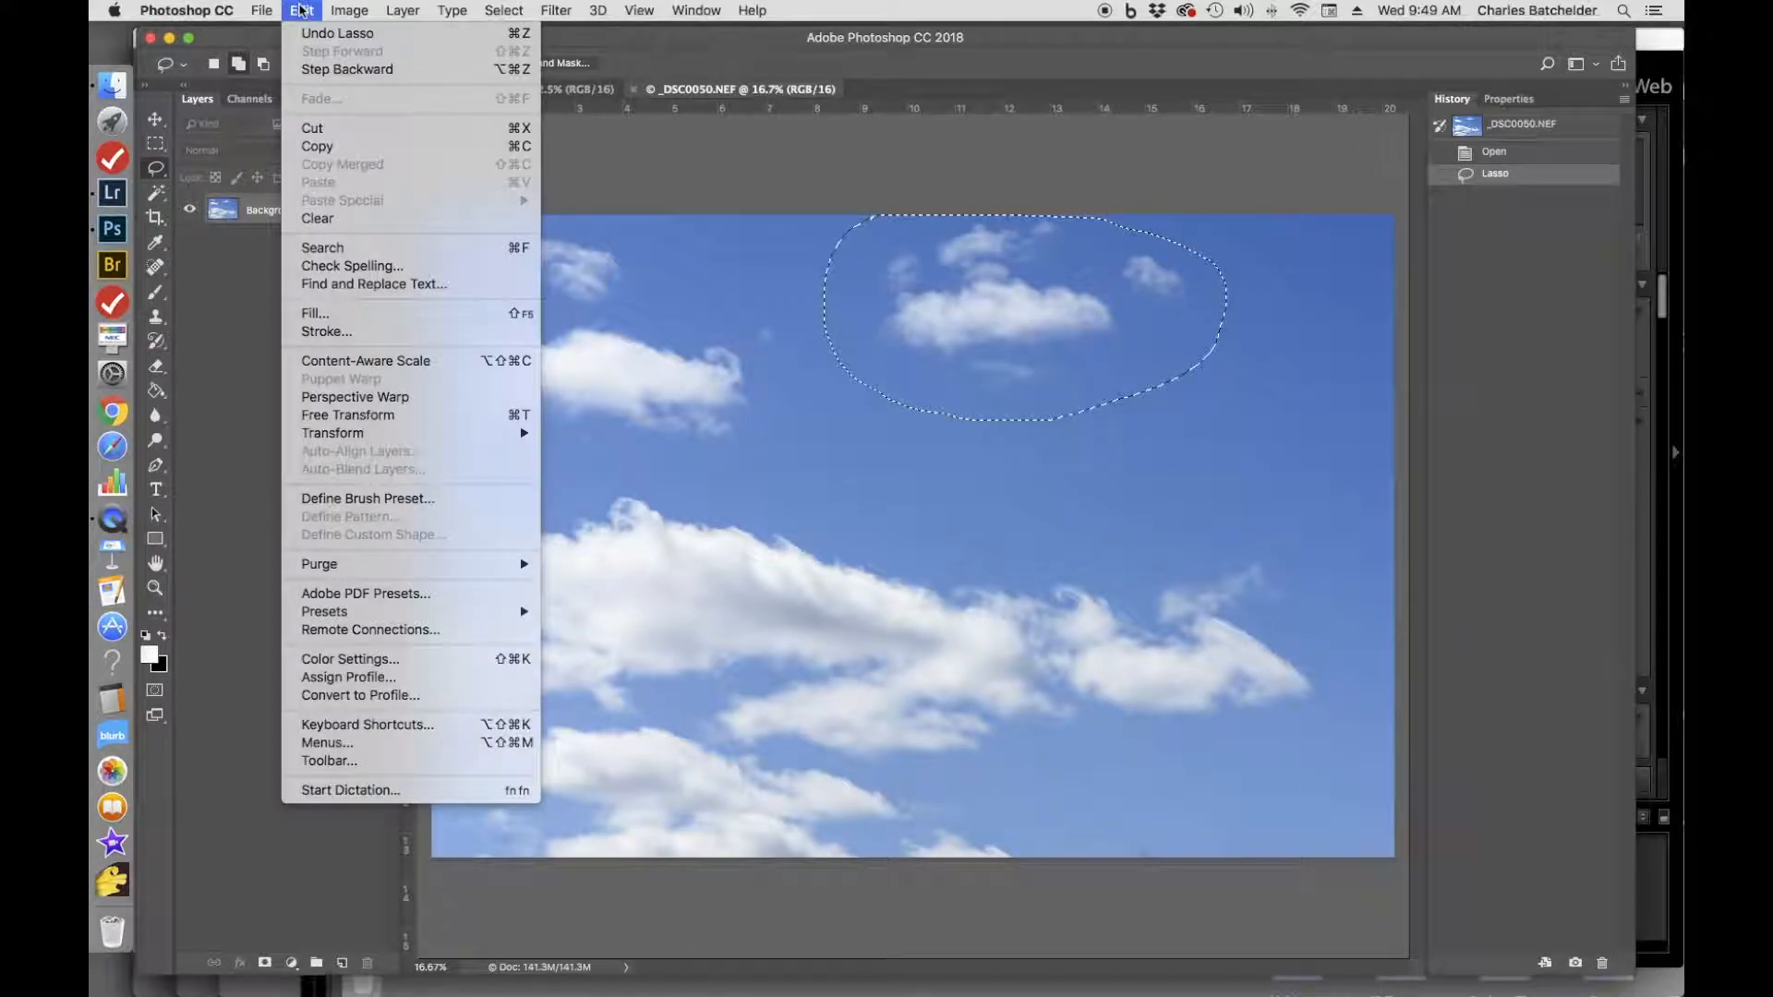
pyautogui.click(313, 148)
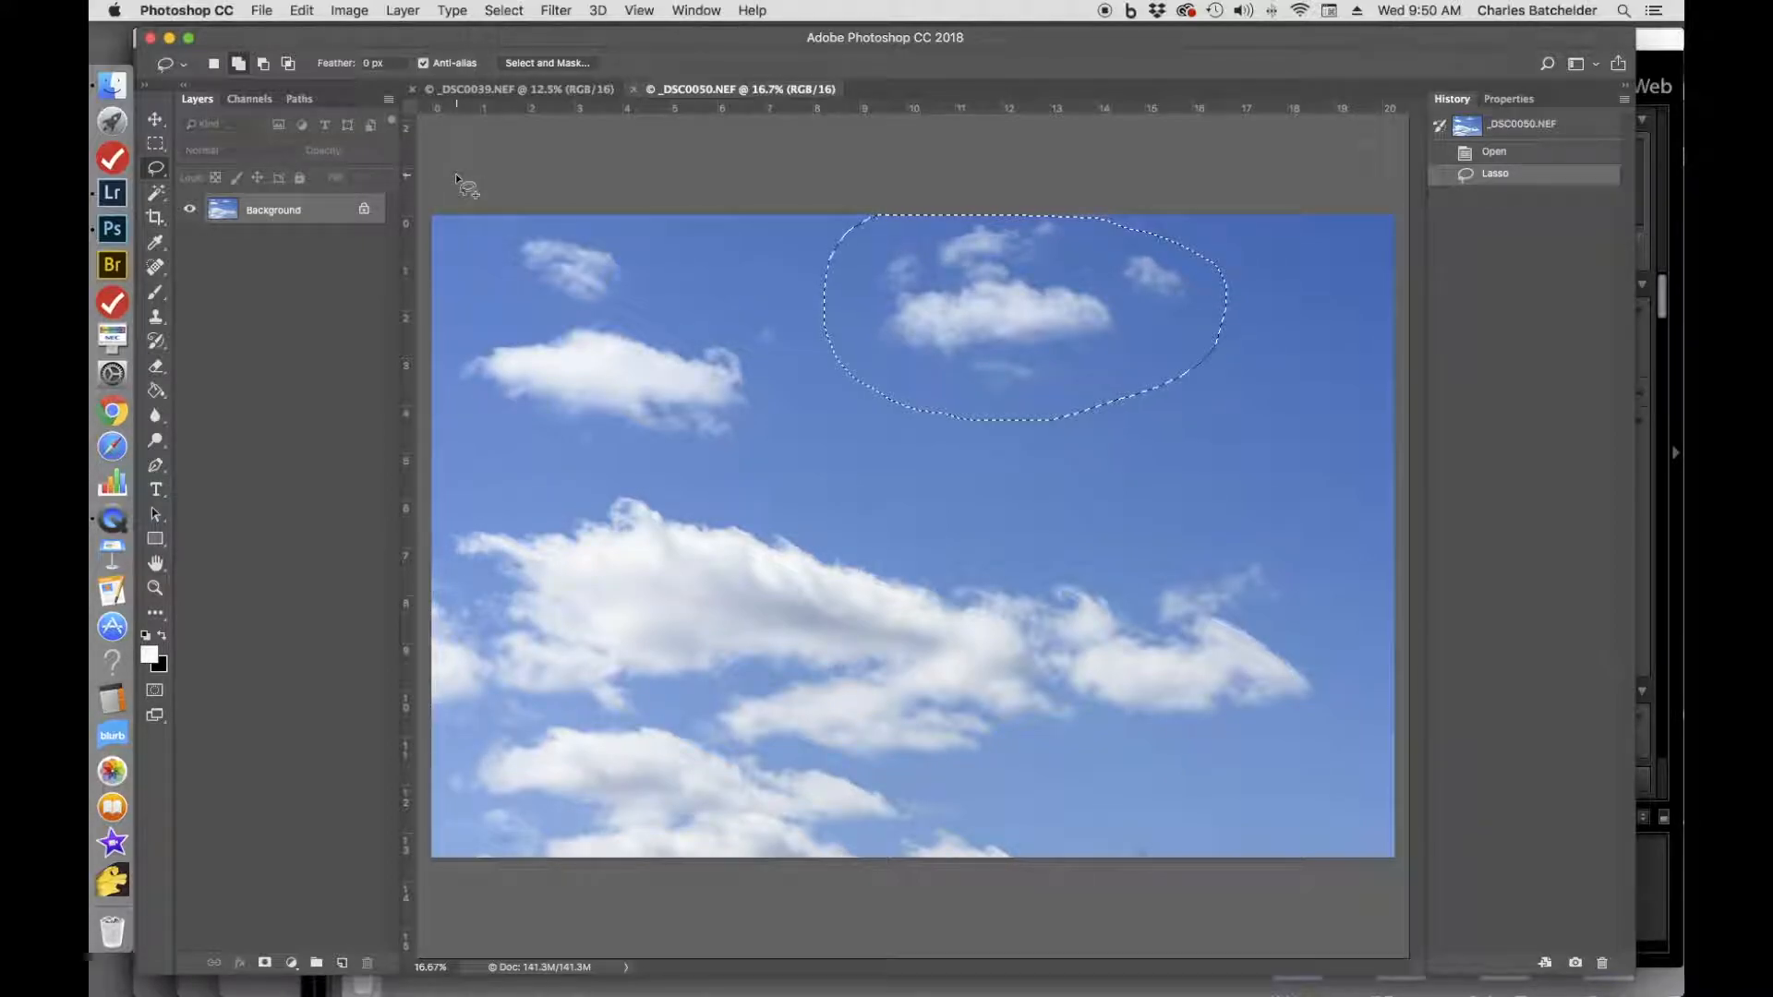
# Create a clipboard-sized document named Demo Cloud 1 with a white background and paste the copied cloud into it.
pyautogui.click(261, 10)
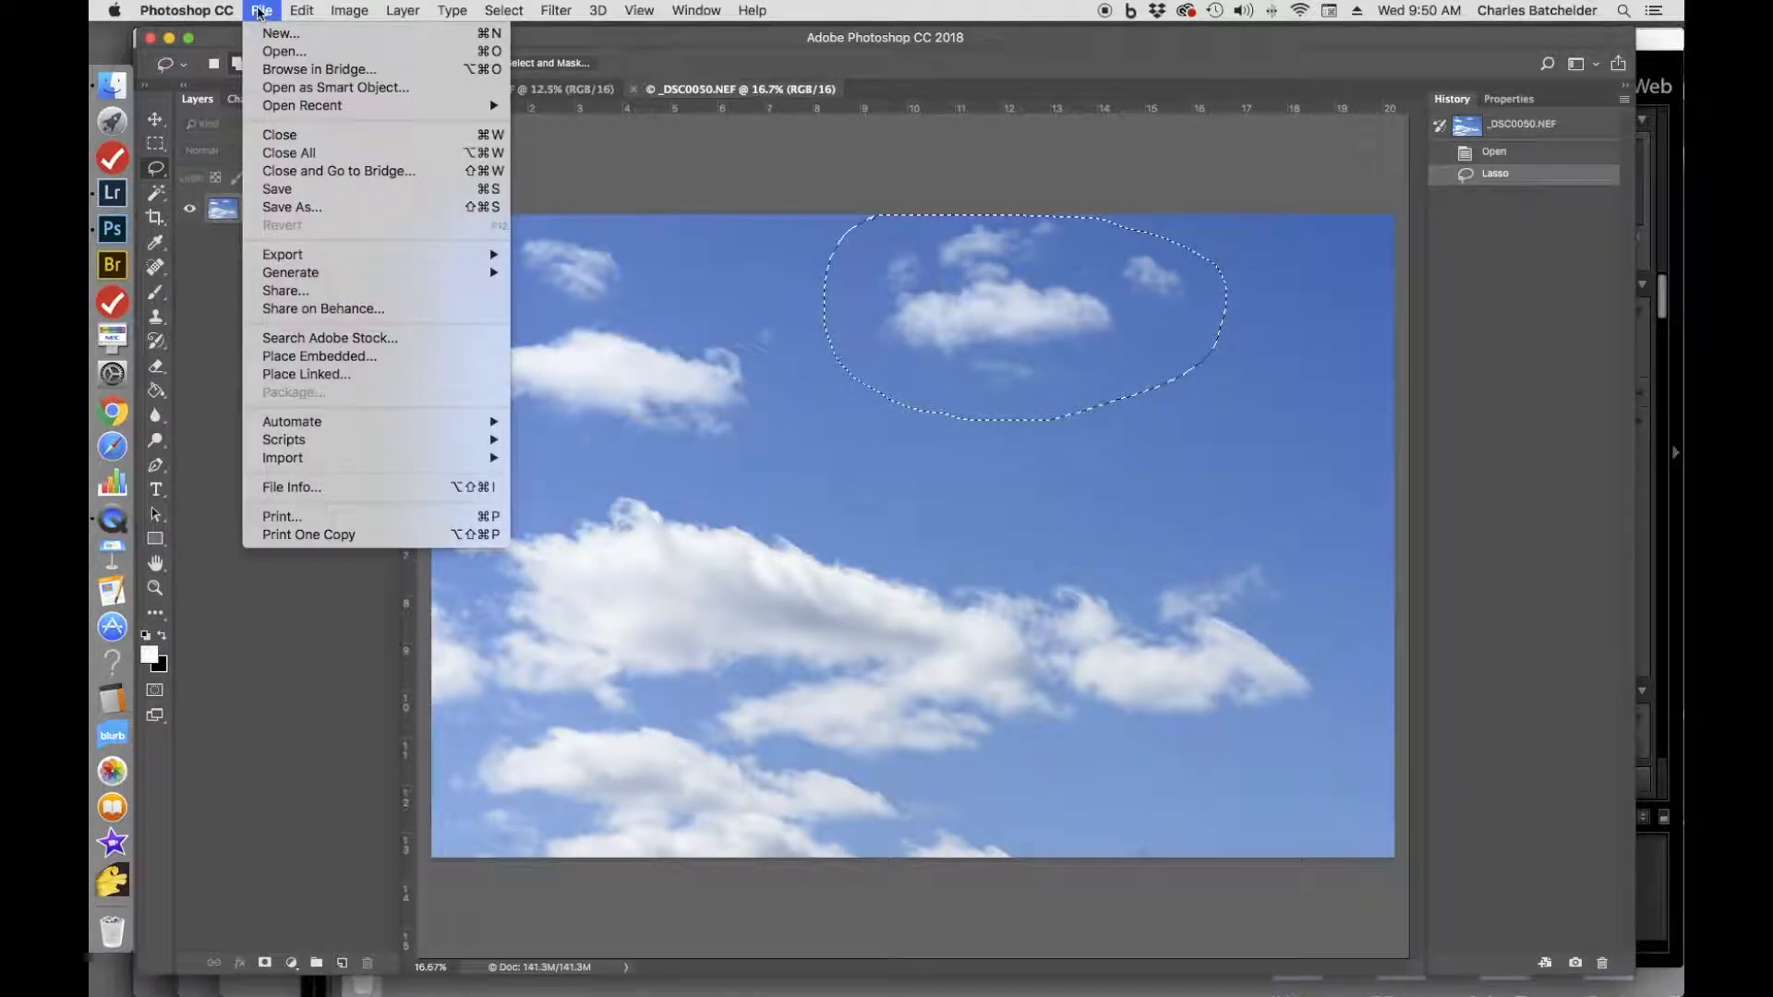
pyautogui.click(268, 35)
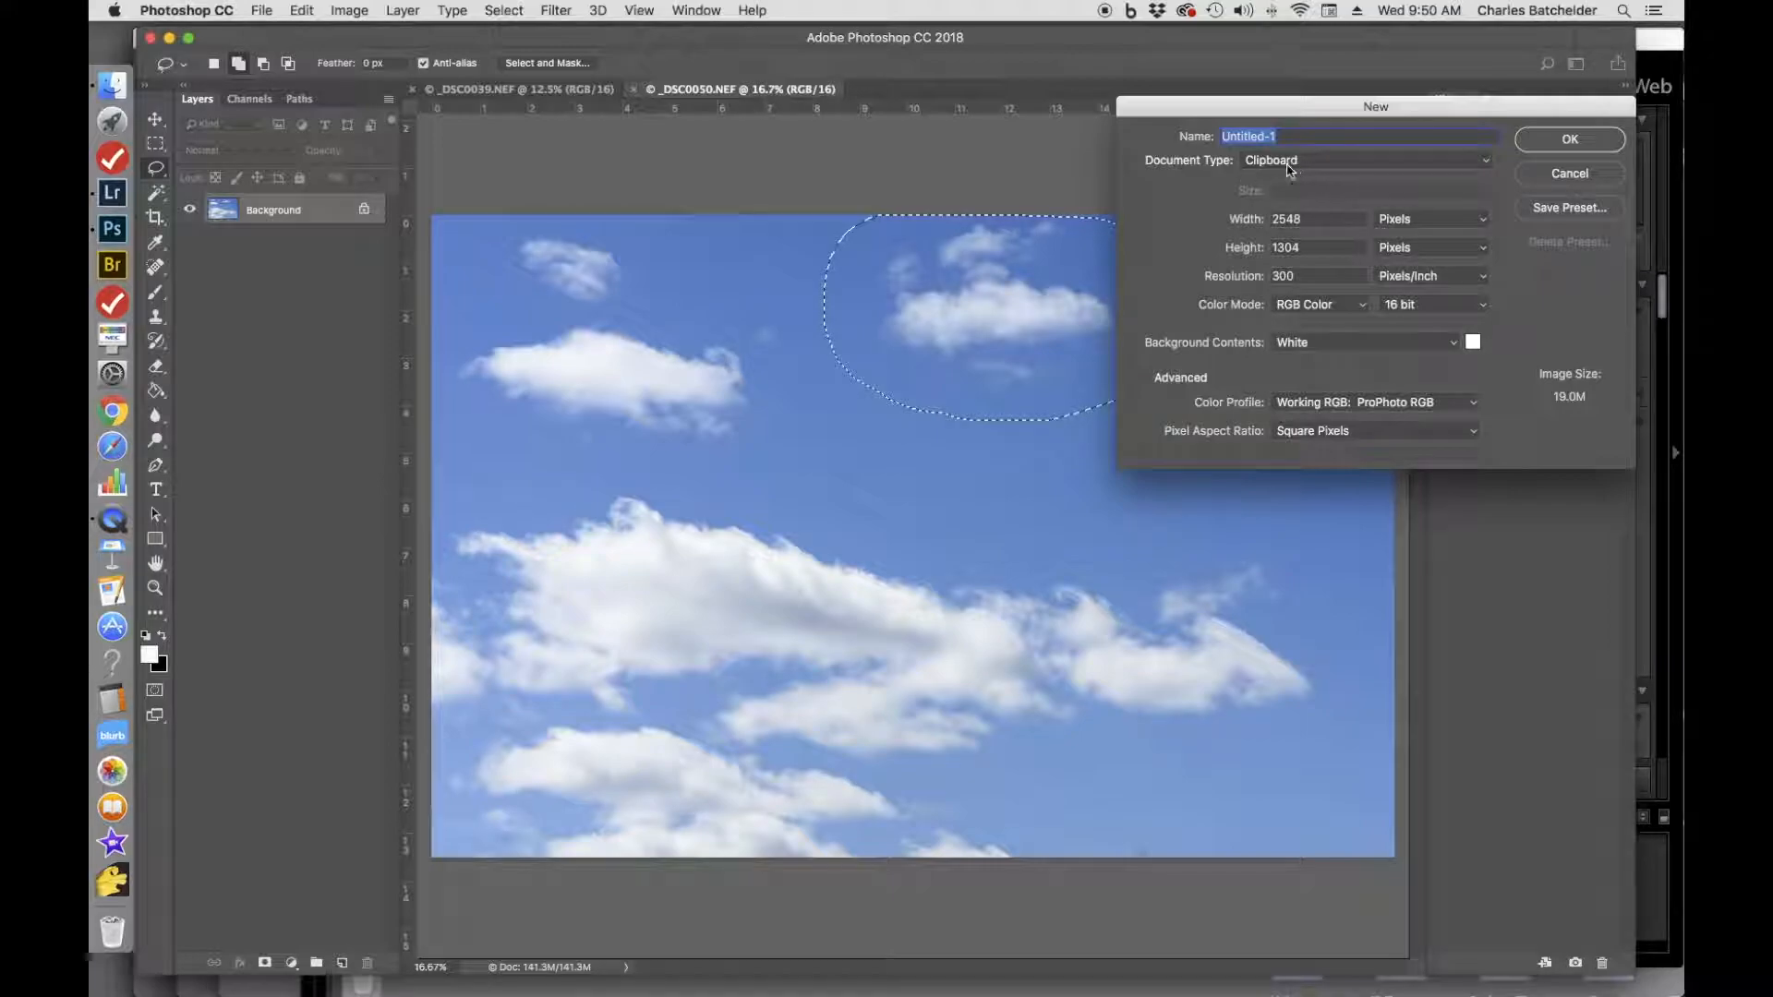
pyautogui.moveTo(1347, 112); pyautogui.dragTo(1165, 98)
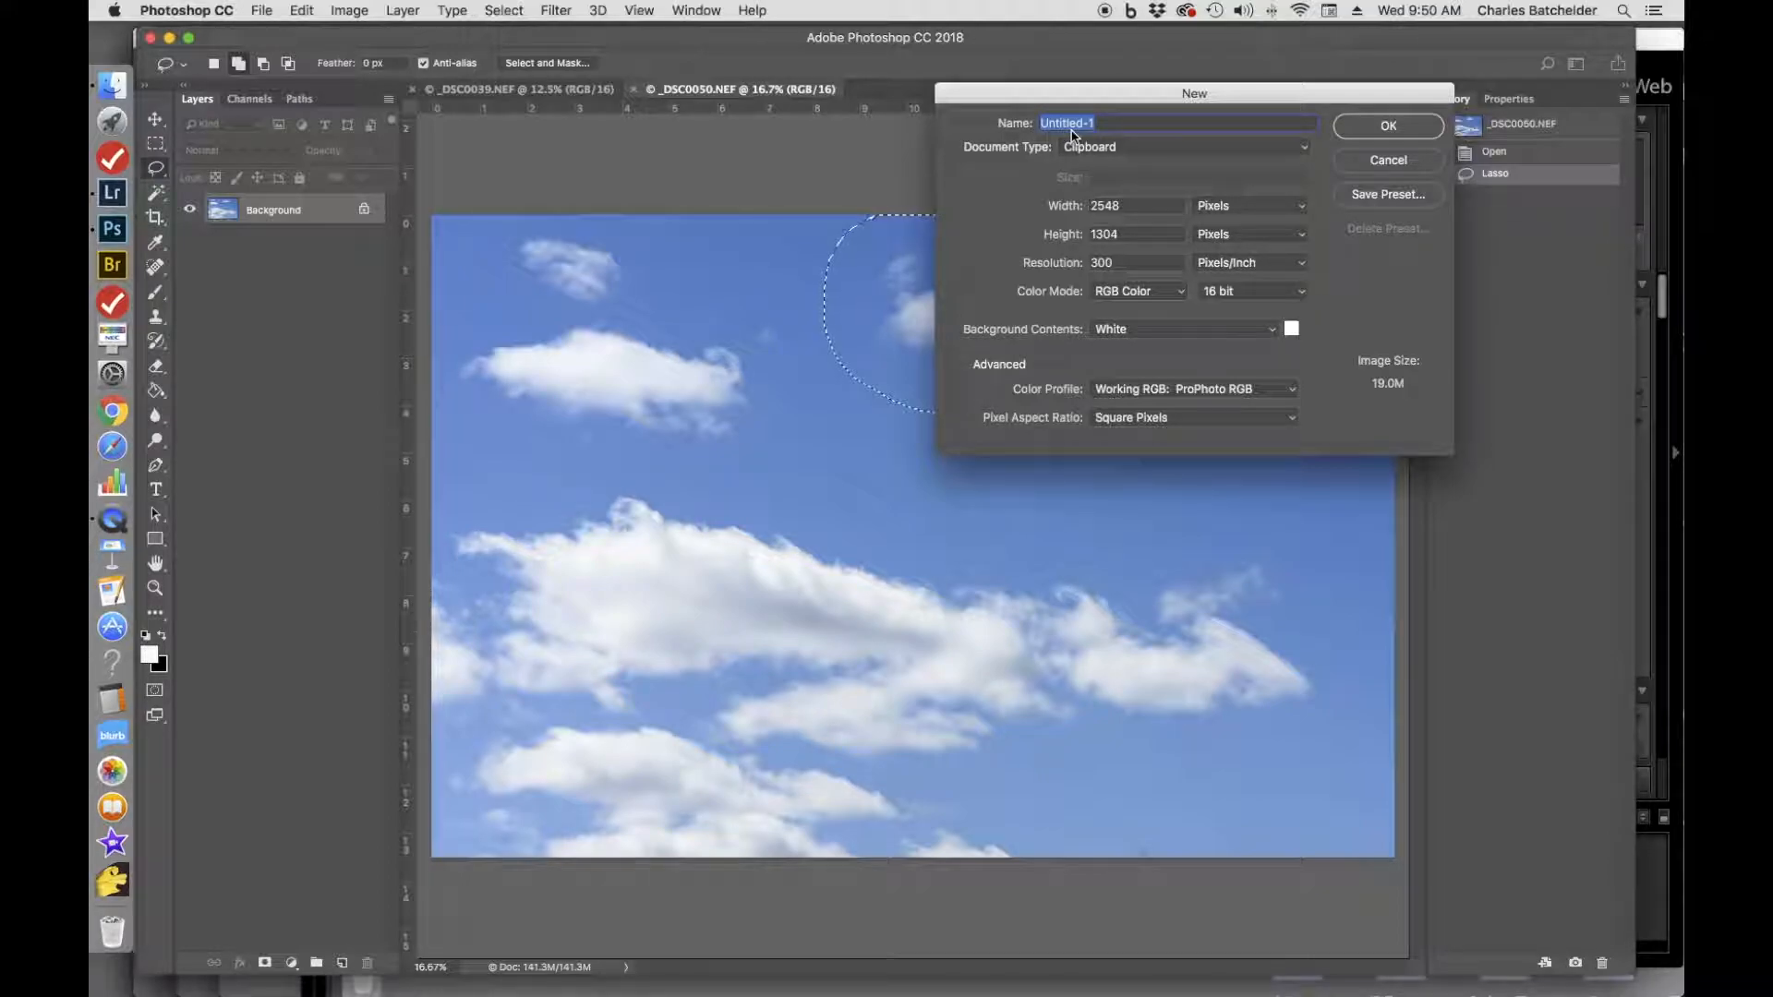
pyautogui.write('Demo Cloud 1')
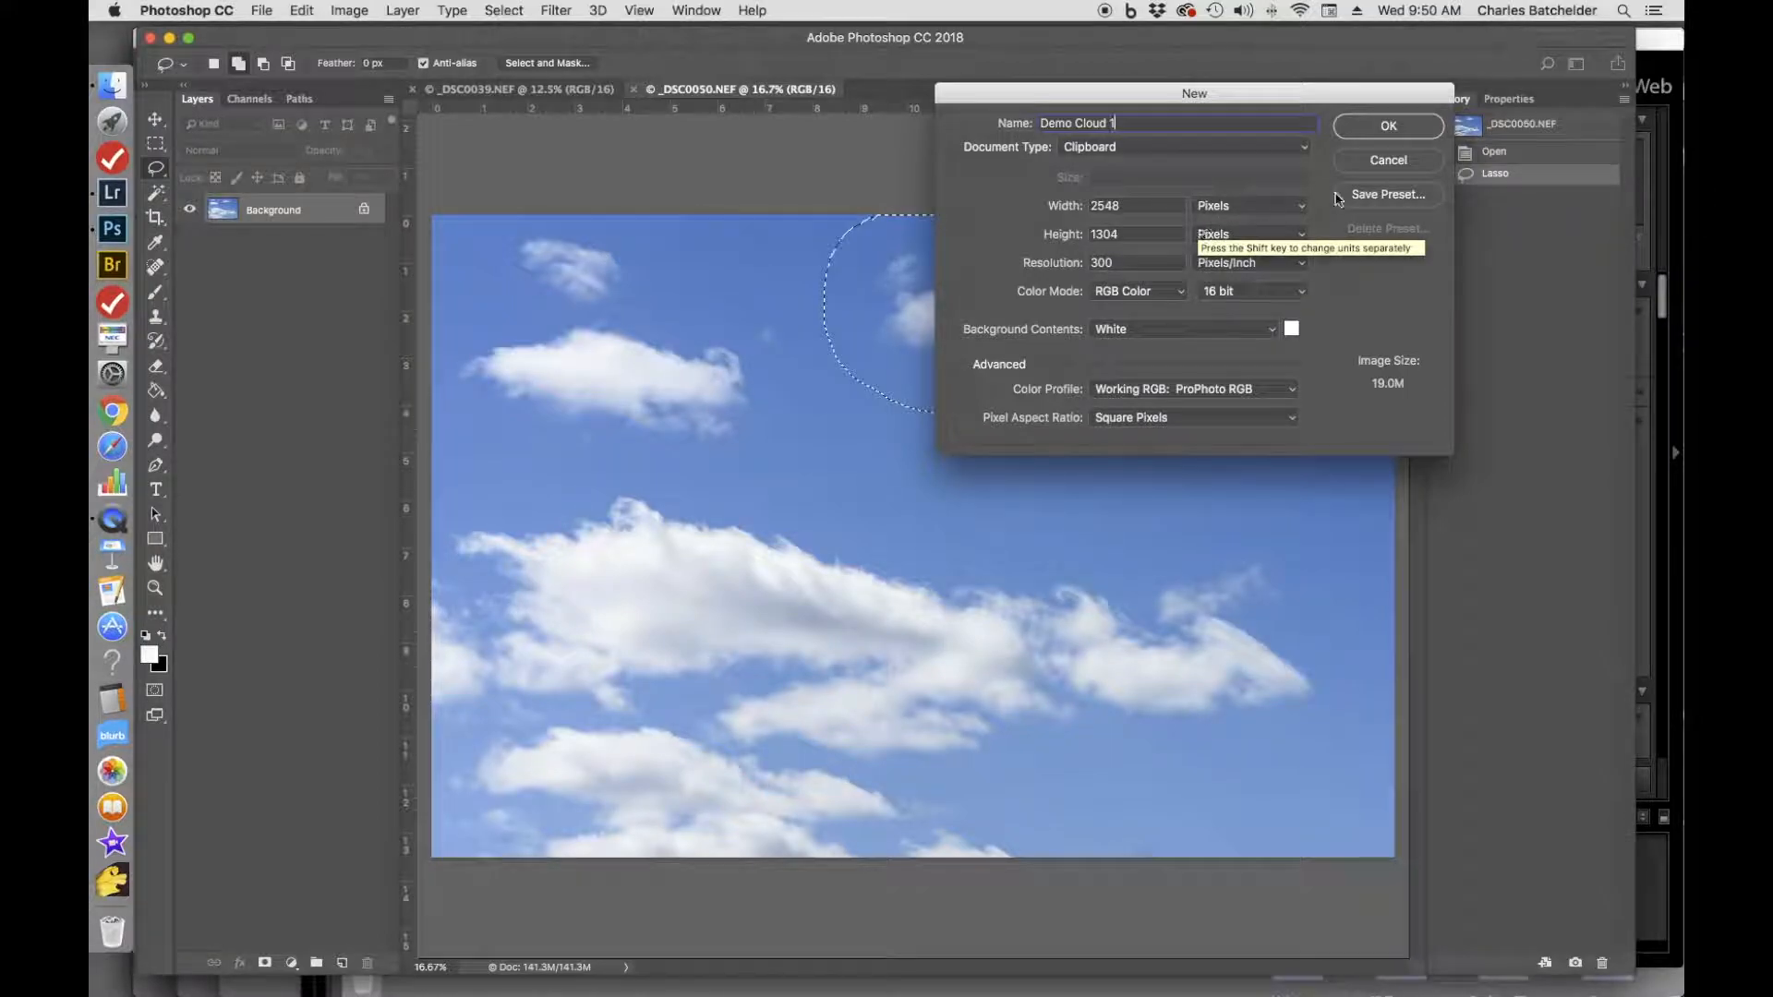
pyautogui.click(1404, 126)
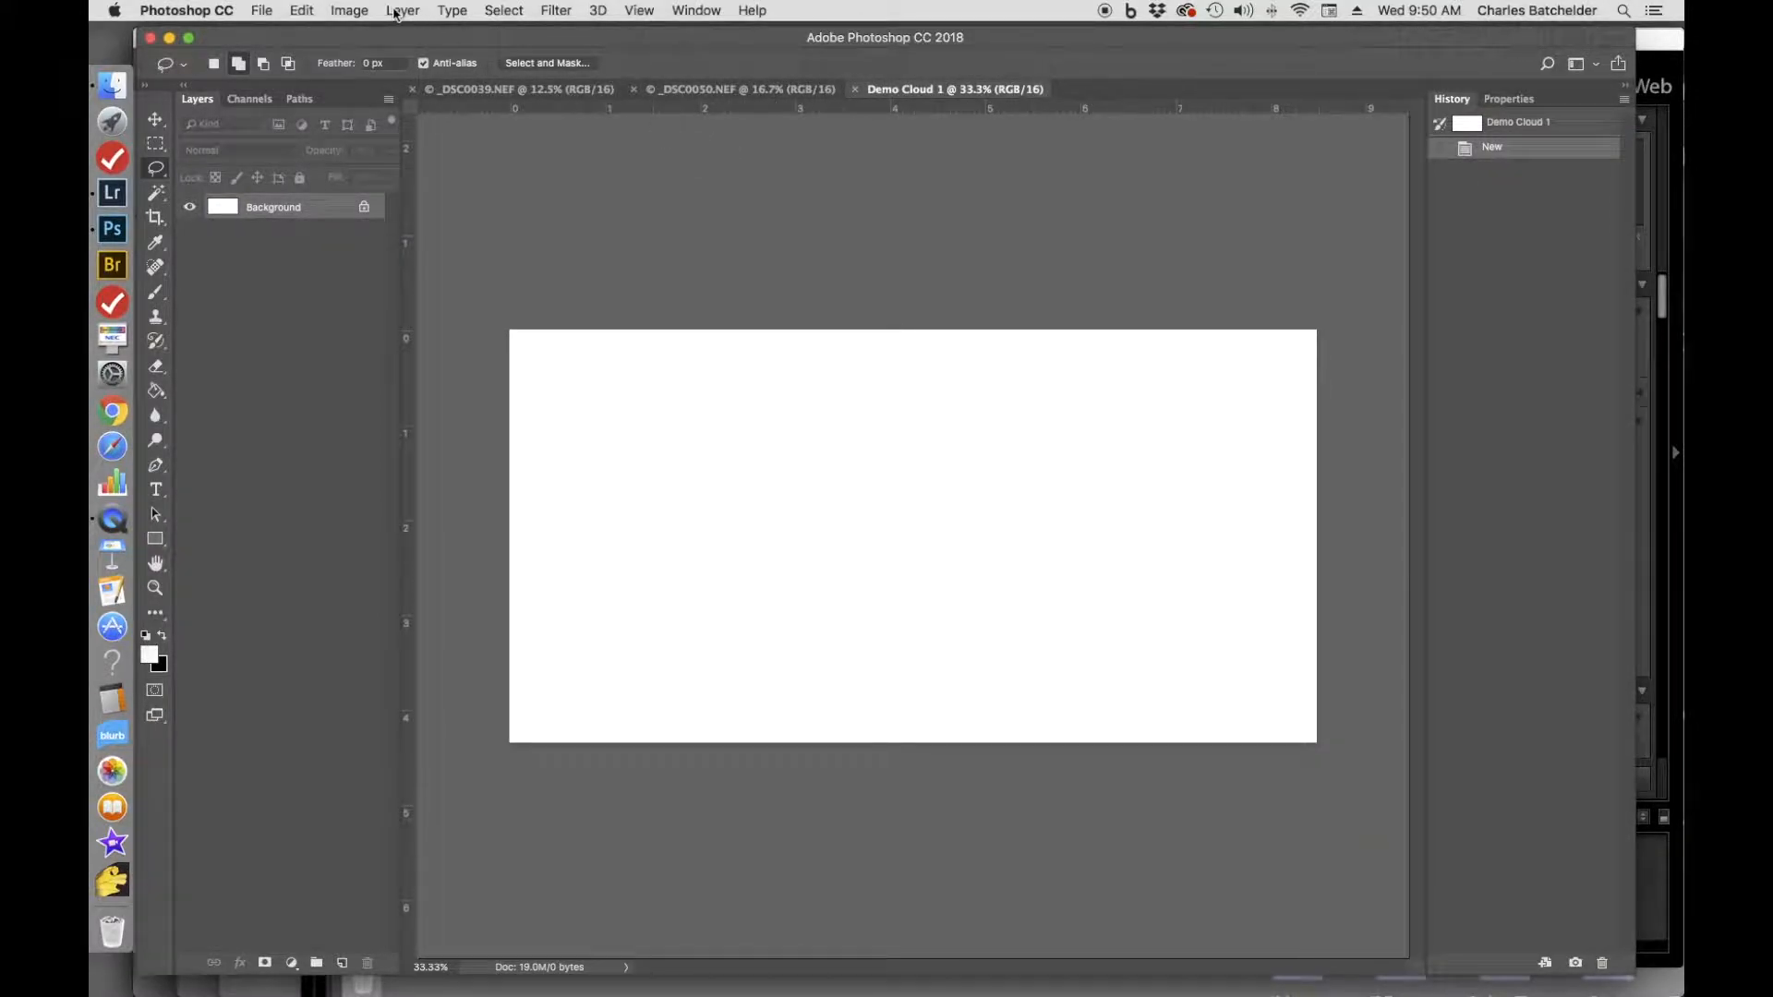
pyautogui.click(303, 10)
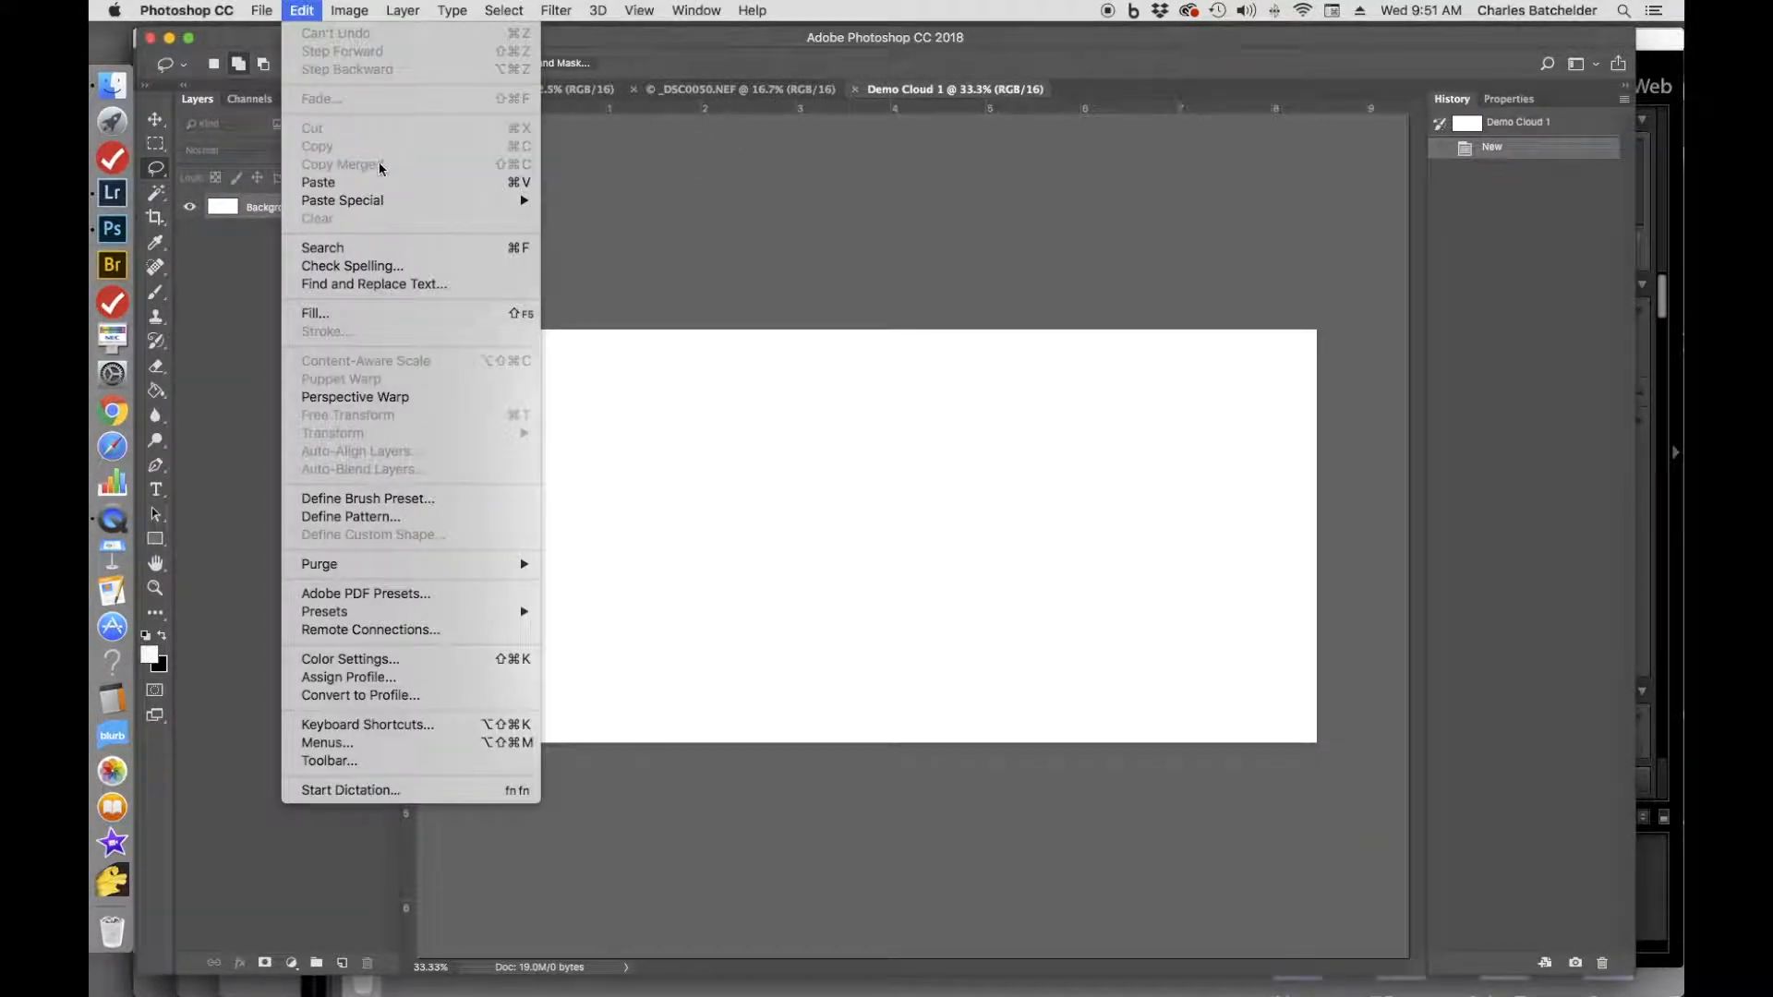
pyautogui.click(348, 183)
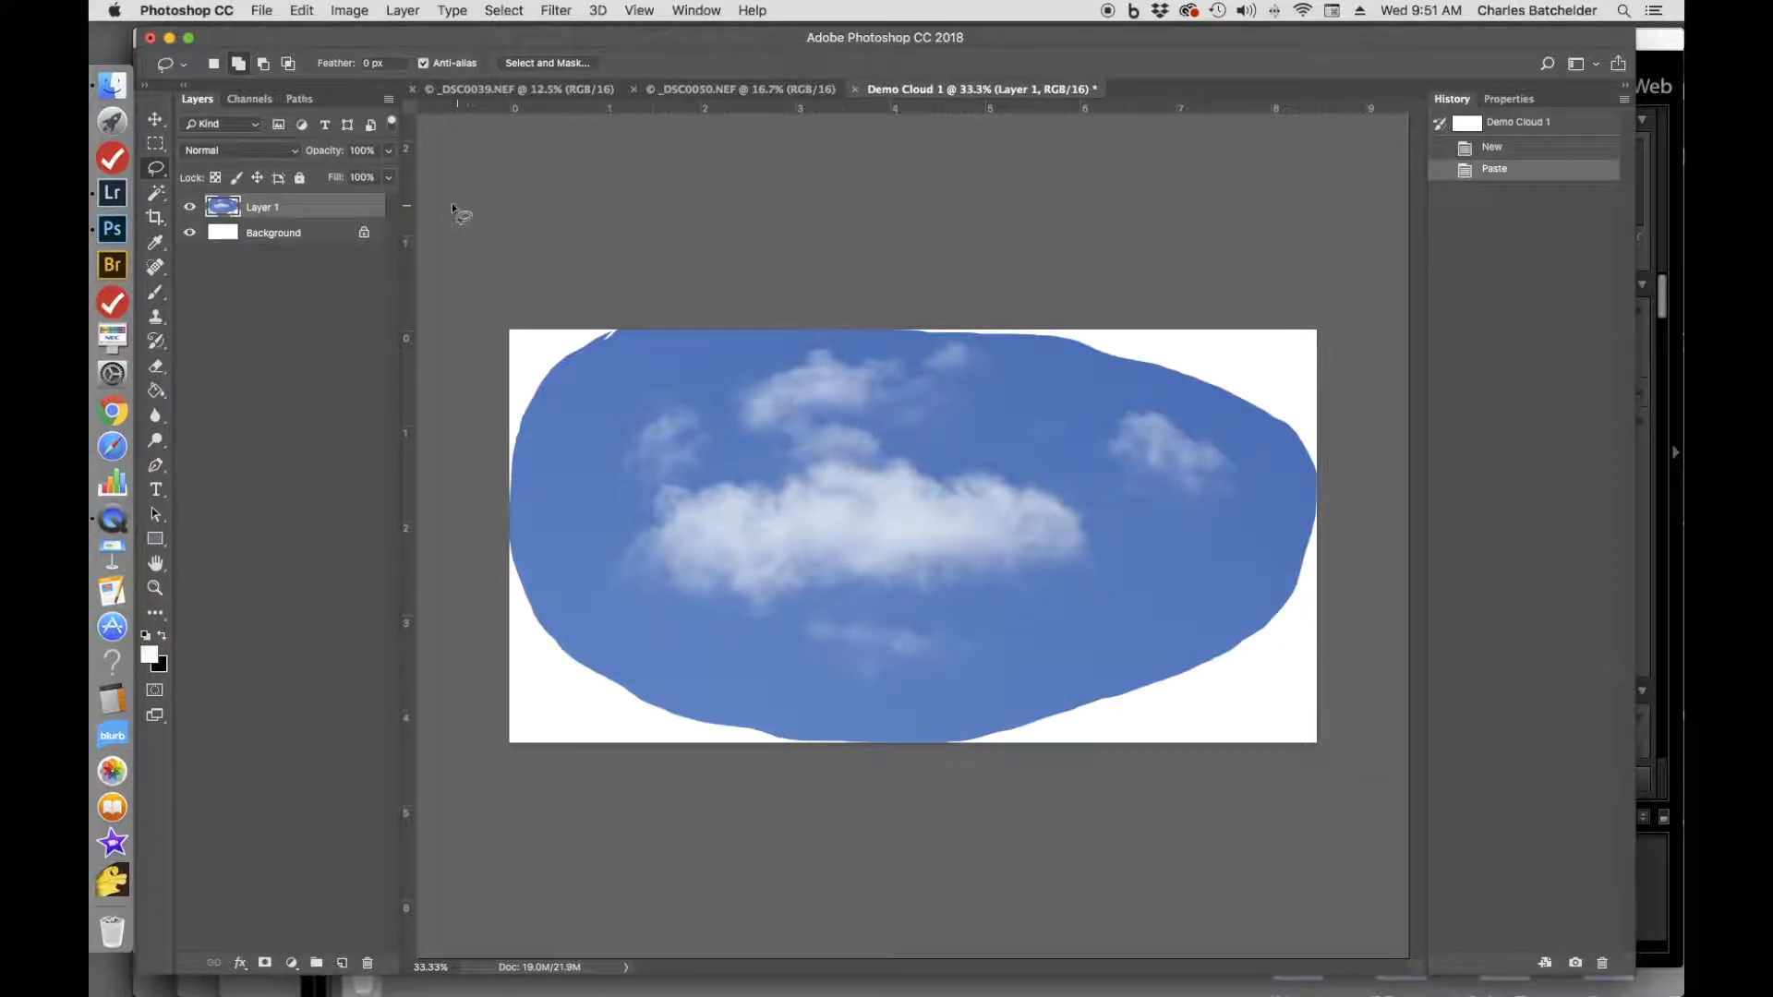
# Apply a Black & White adjustment to the pasted cloud layer with Blues set to -128%.
pyautogui.click(341, 13)
pyautogui.moveTo(362, 65)
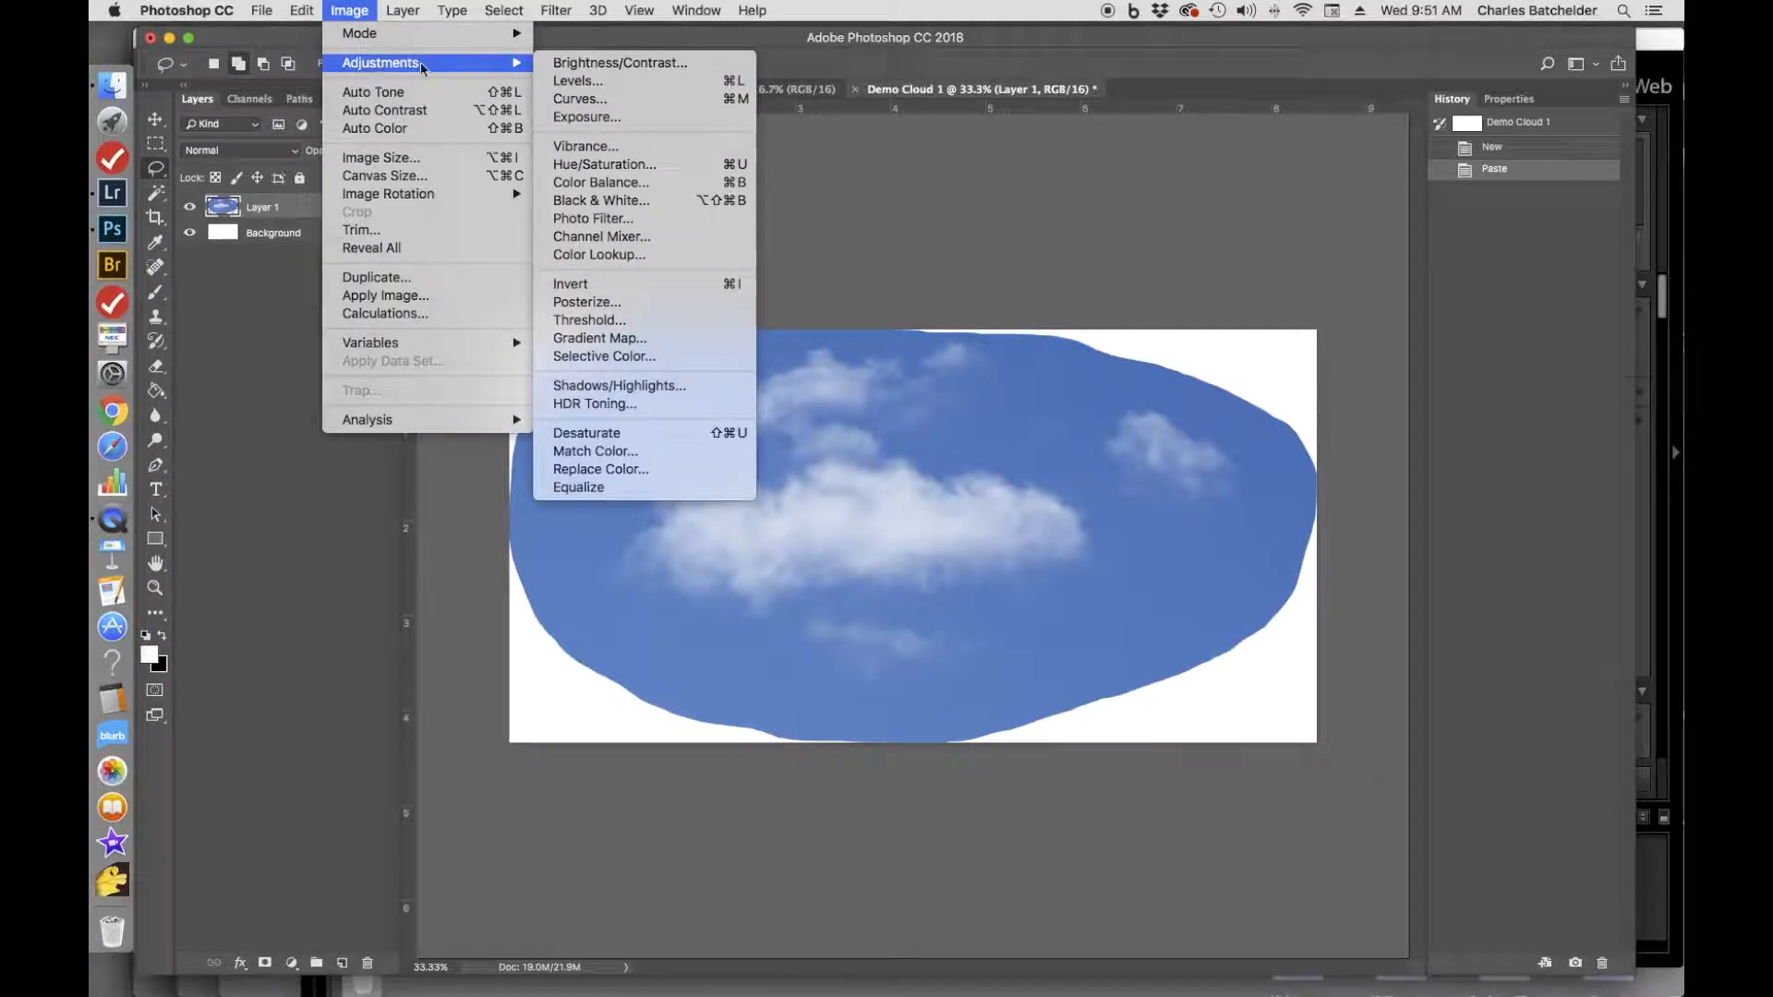
pyautogui.click(615, 198)
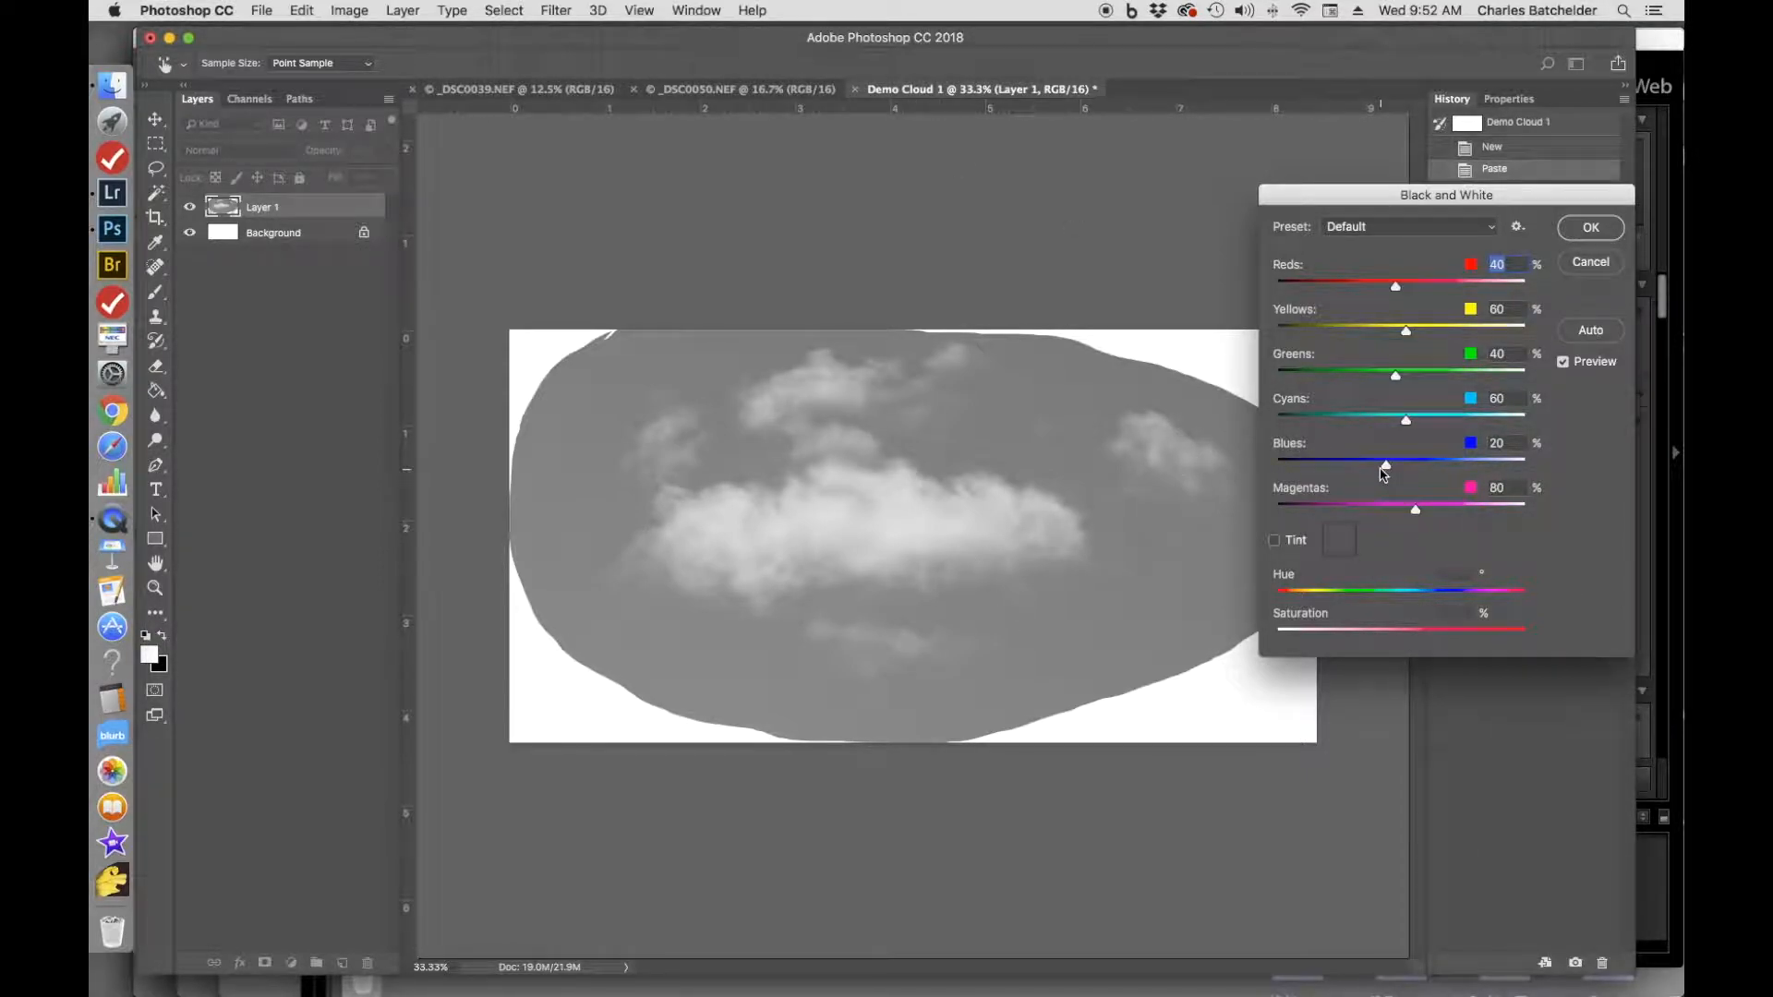
pyautogui.moveTo(1385, 468); pyautogui.dragTo(1314, 474)
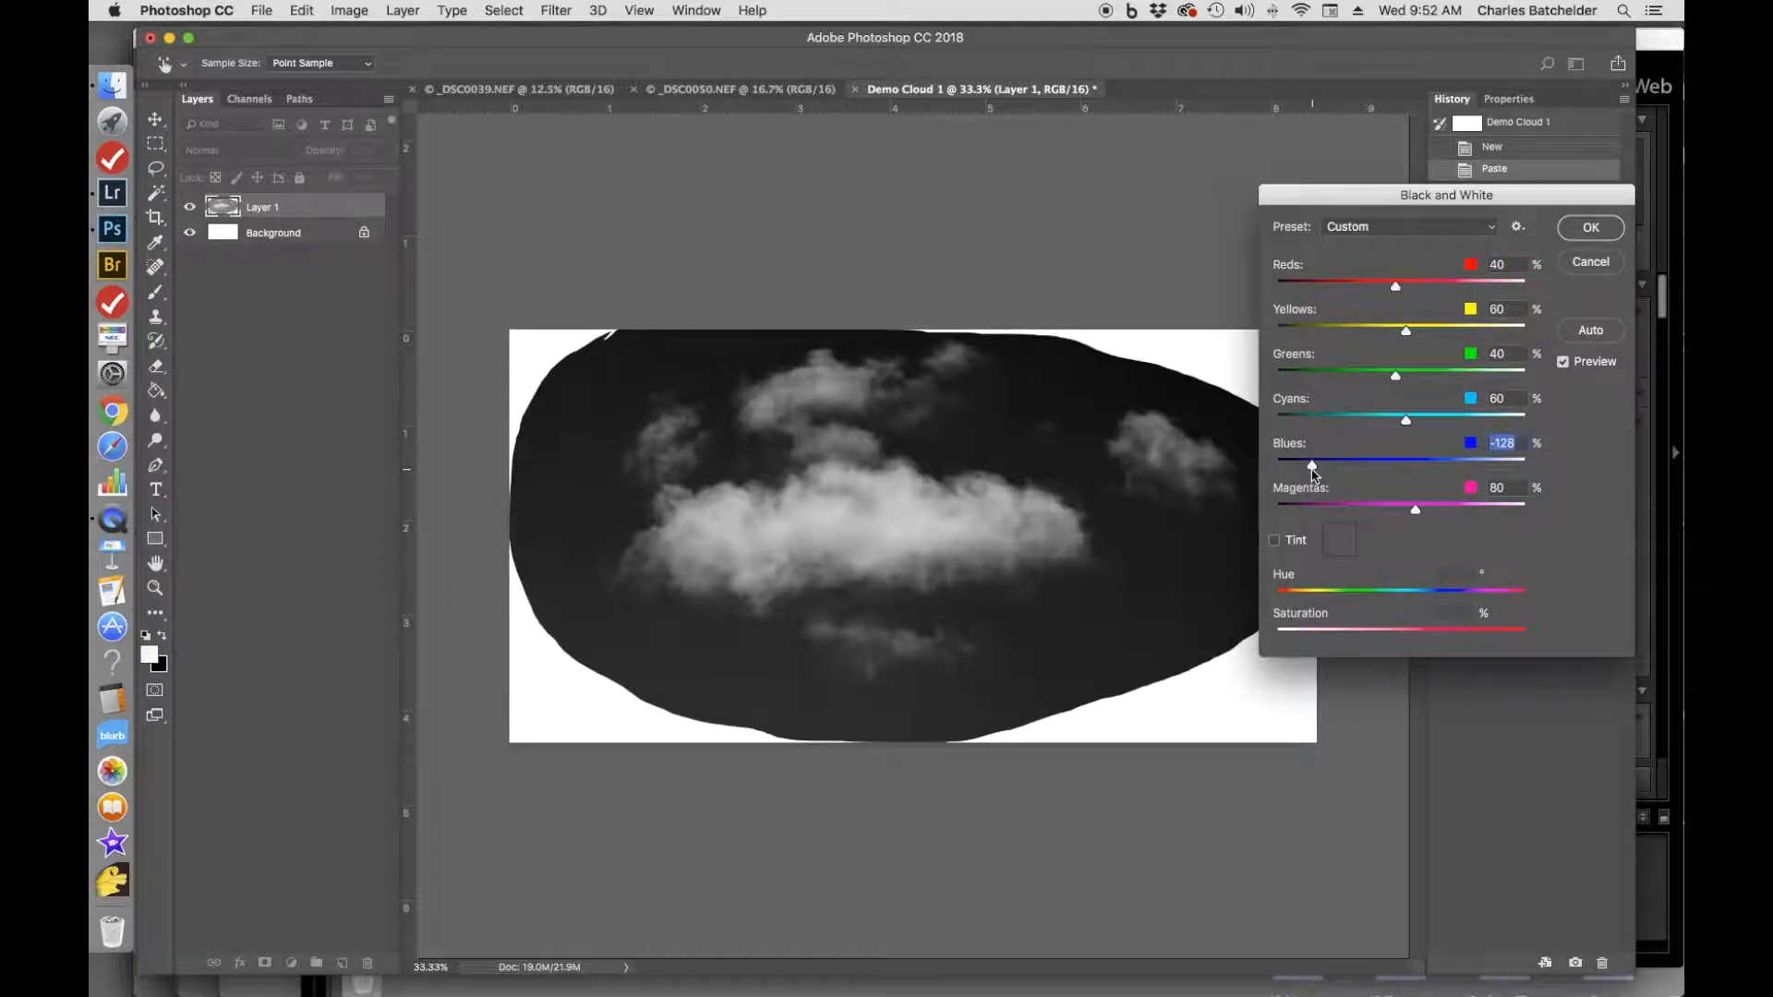
pyautogui.click(1591, 228)
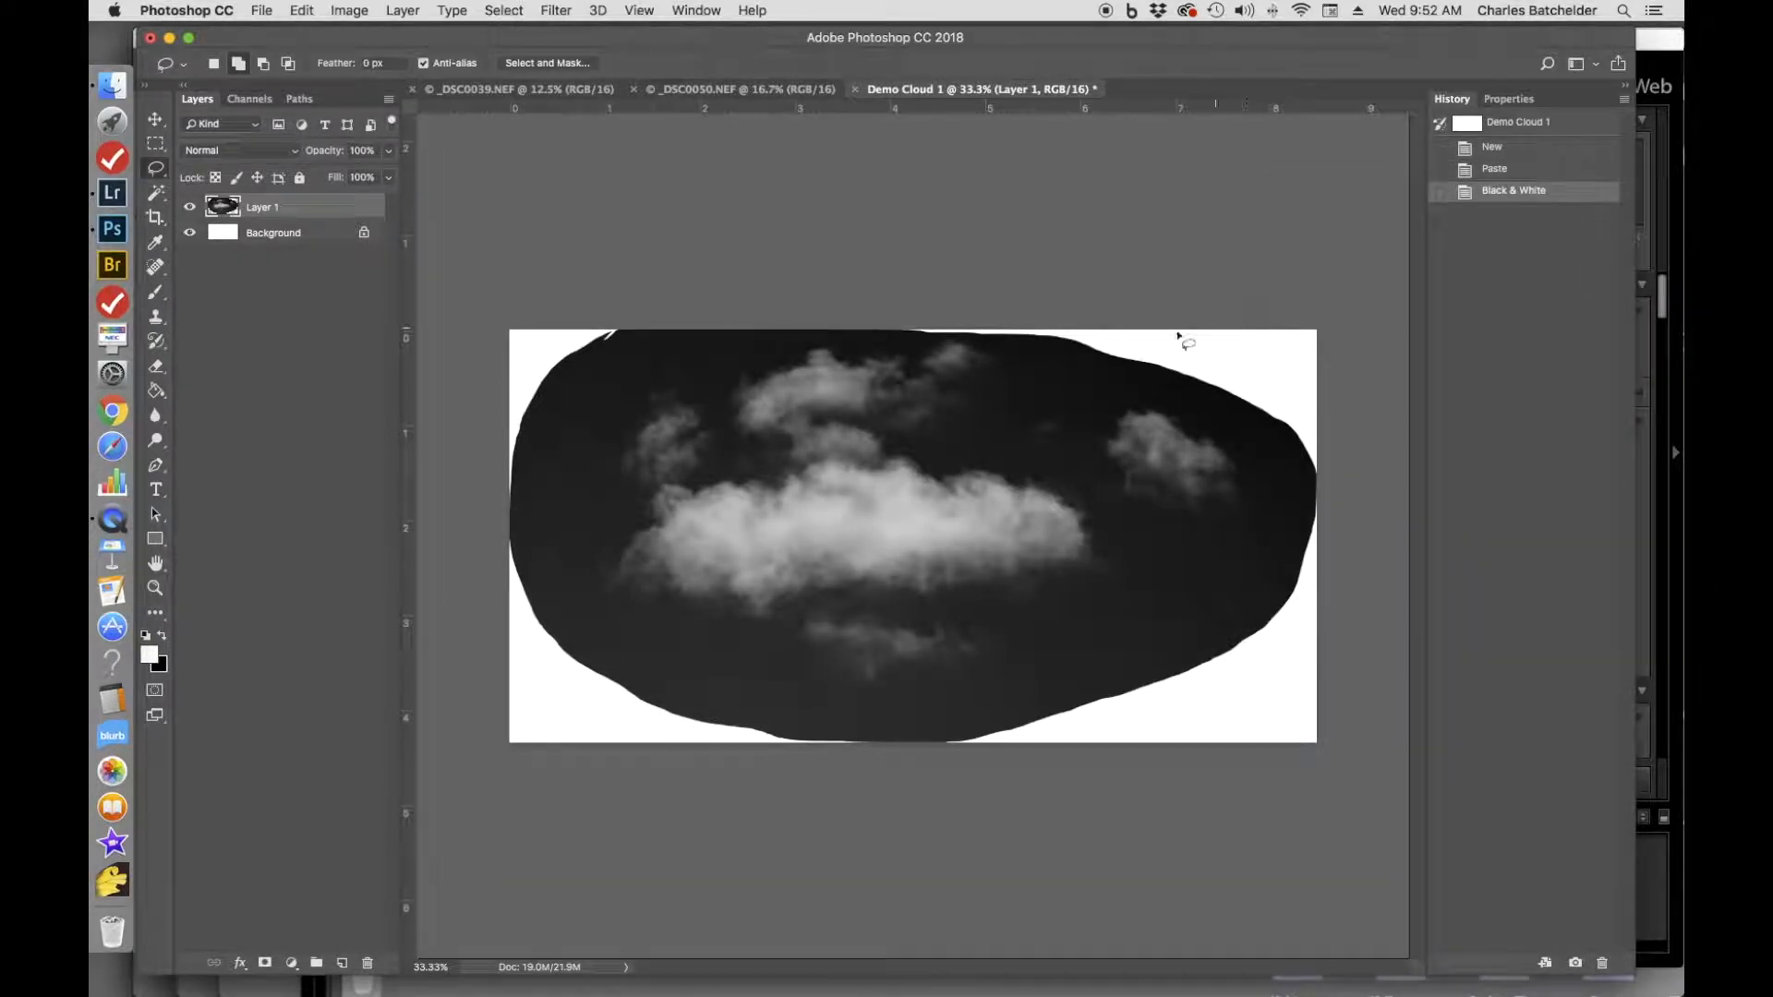
# Invert the tones of the black-and-white cloud layer.
pyautogui.click(349, 12)
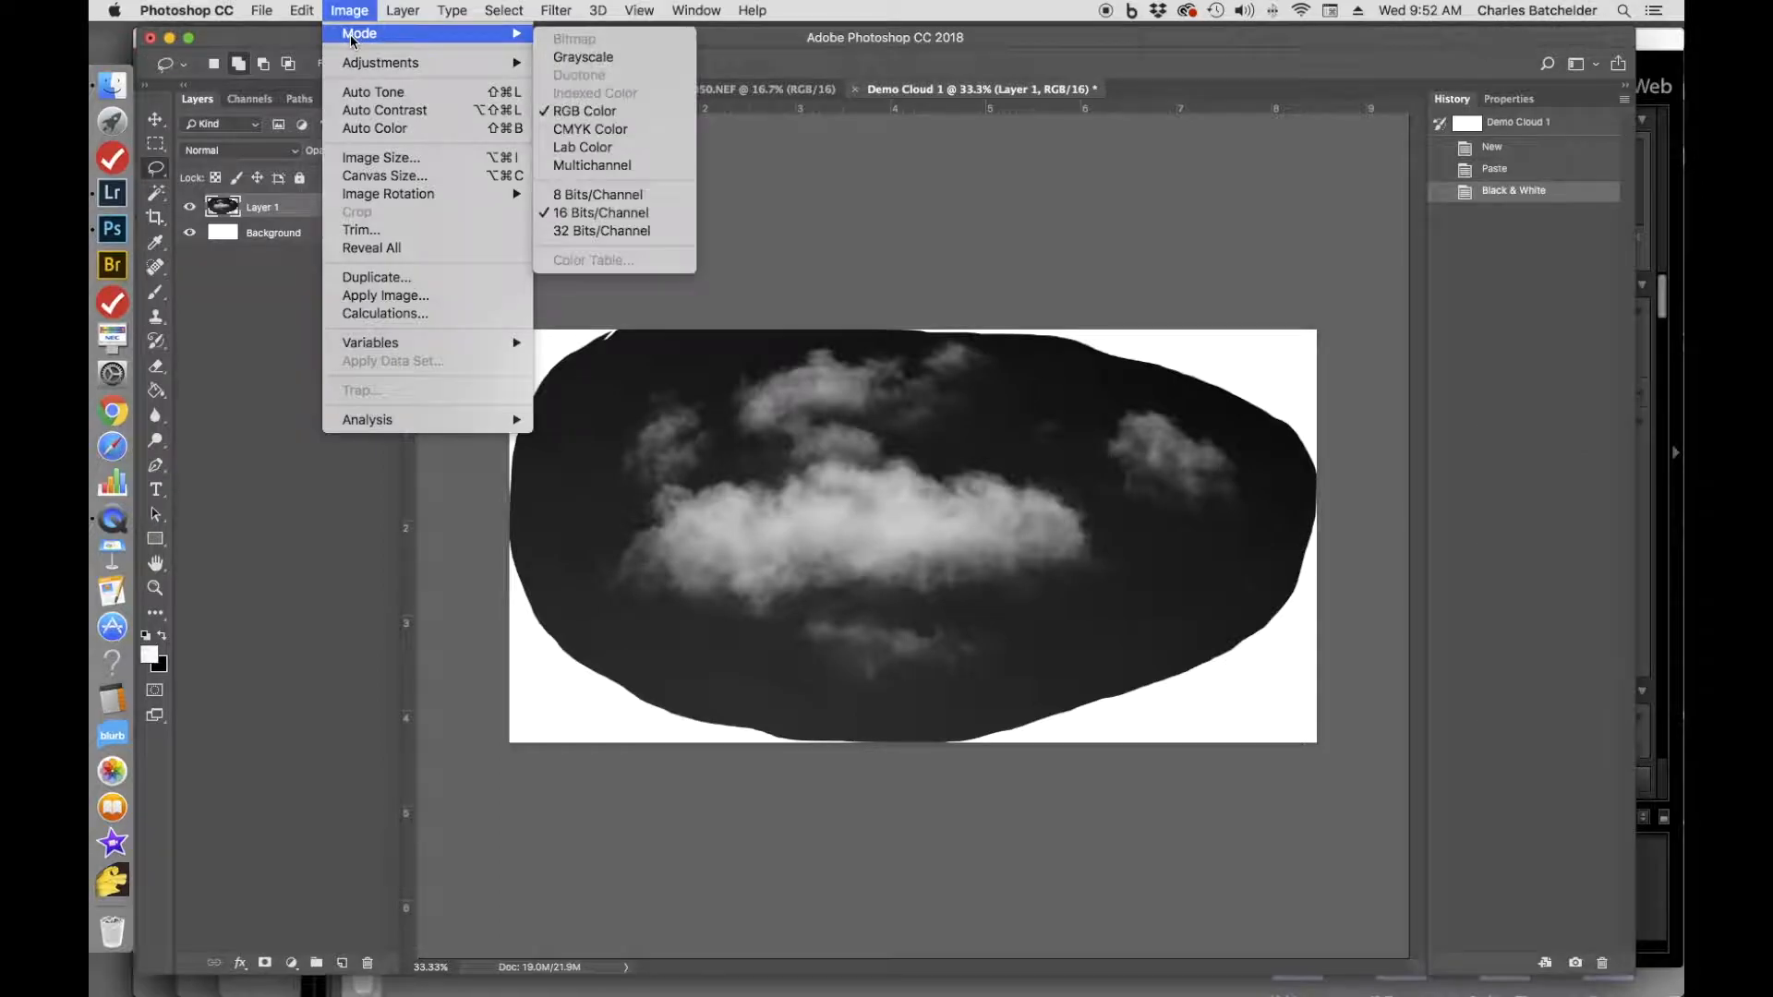
pyautogui.moveTo(356, 63)
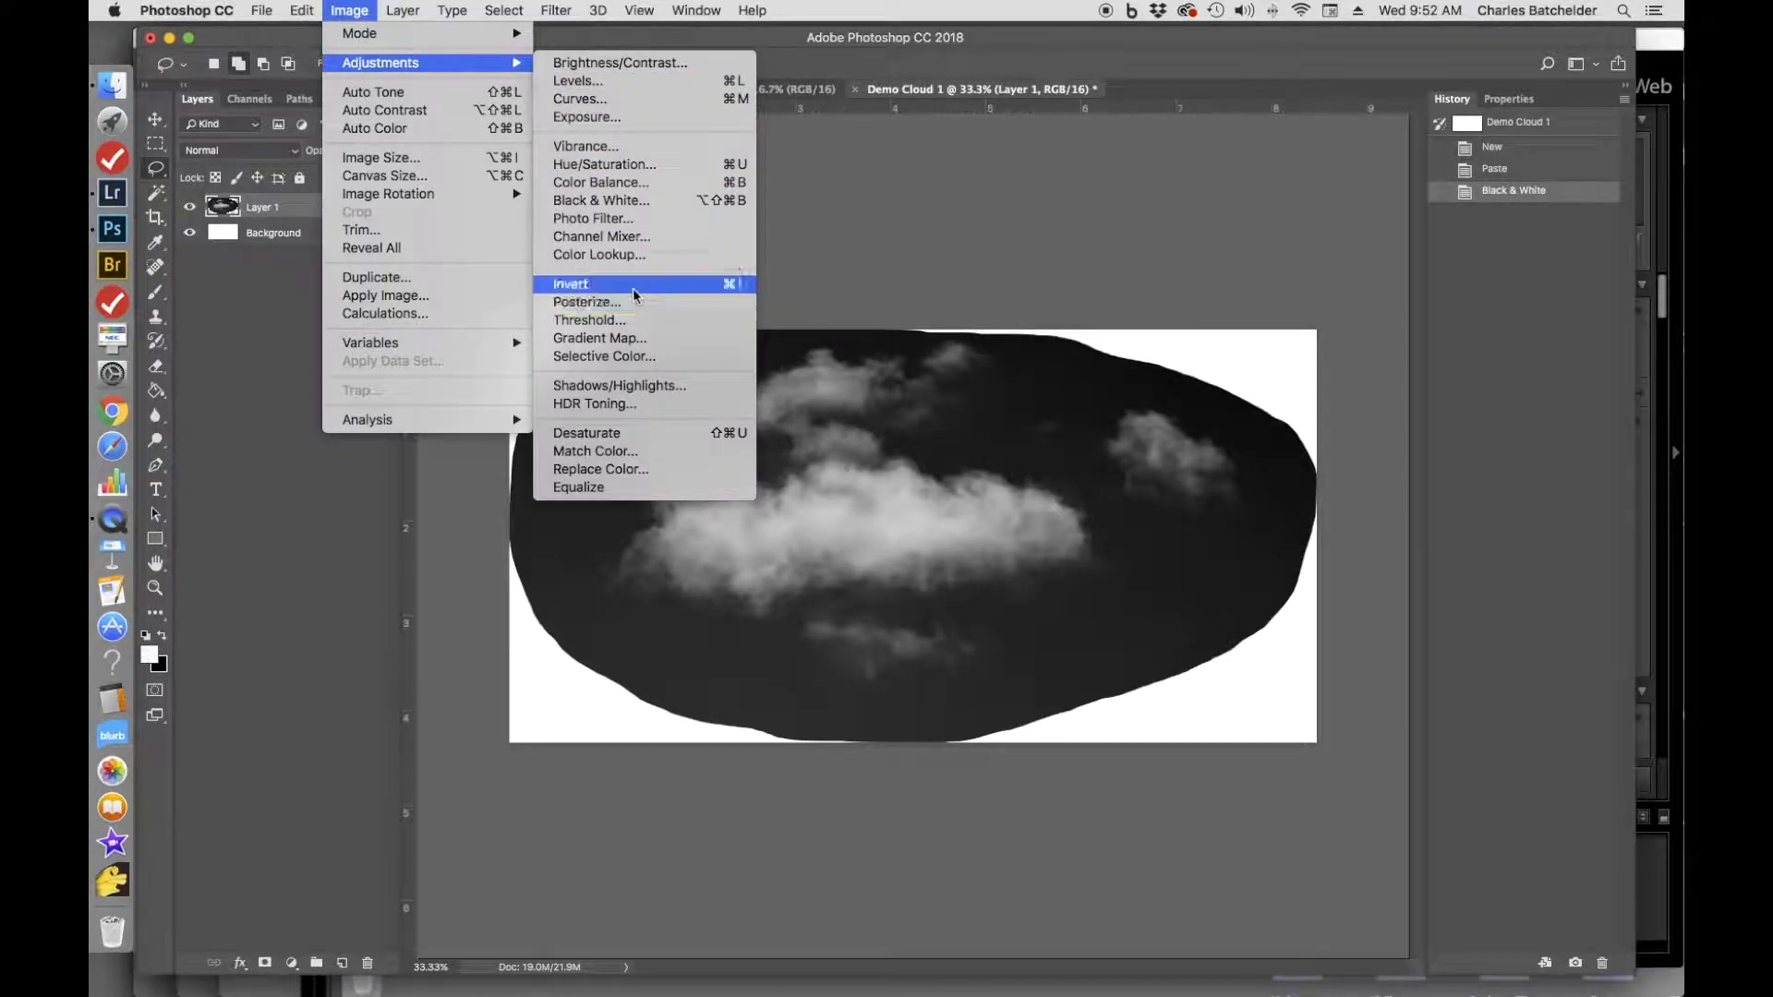
pyautogui.click(610, 284)
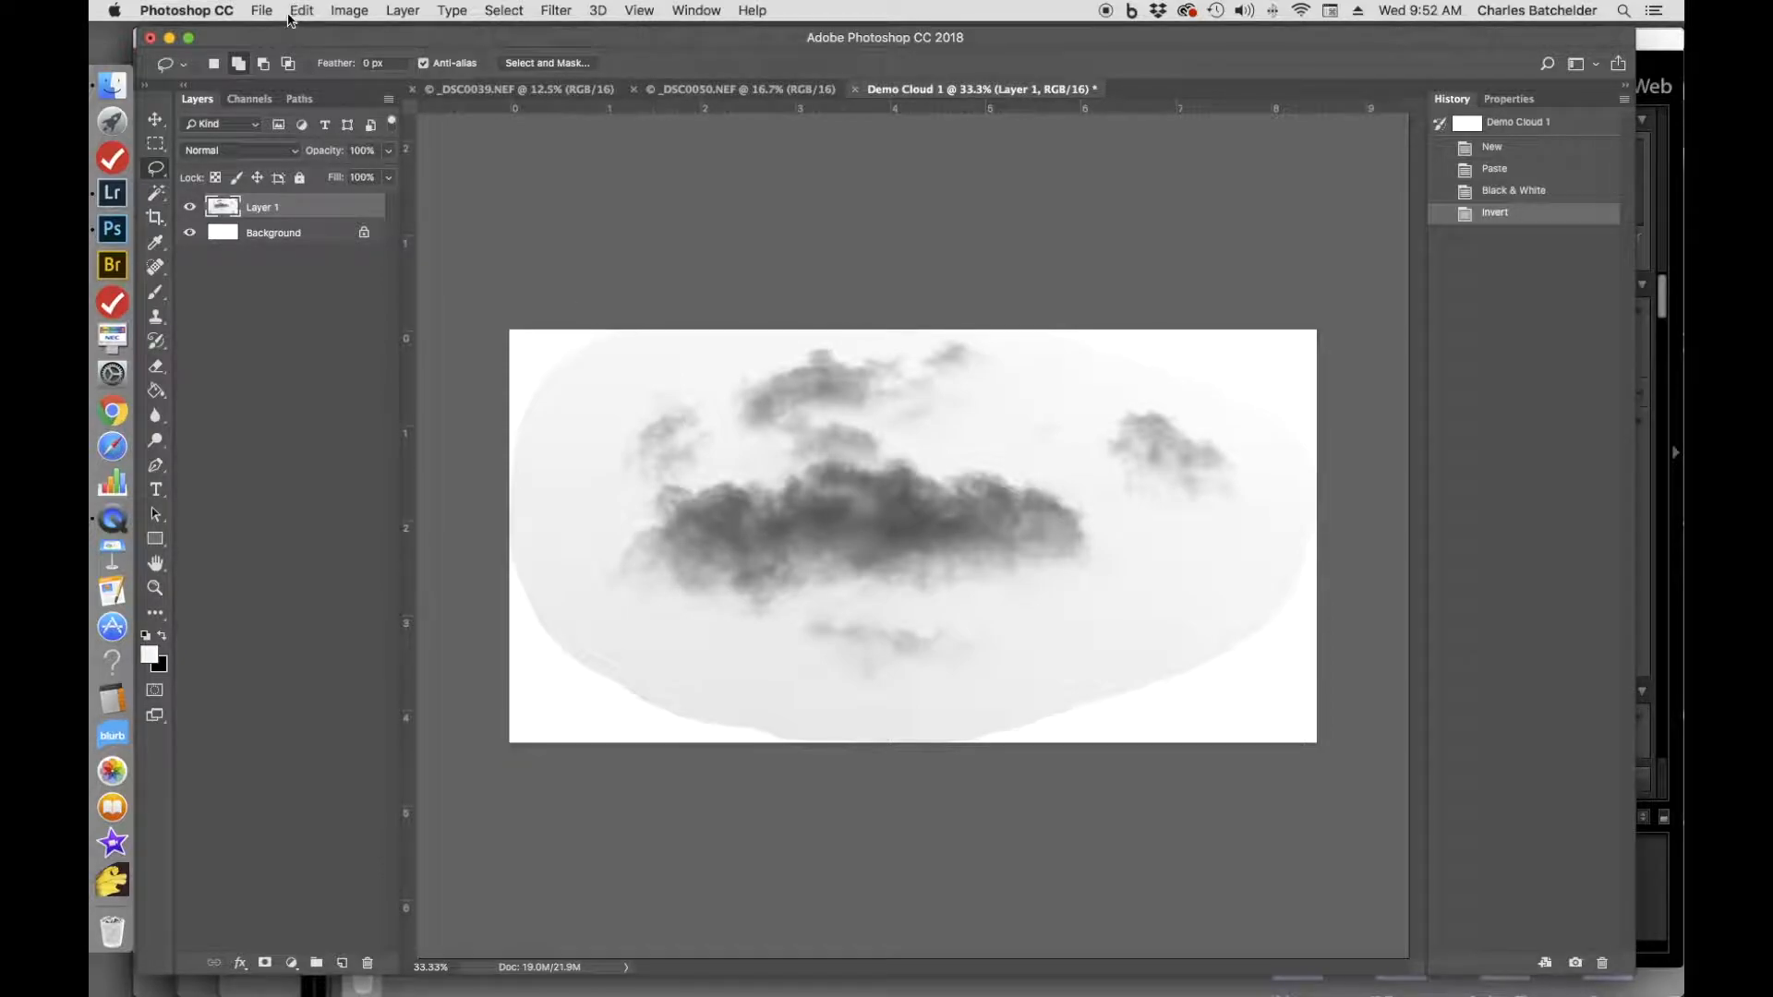
# Apply Levels to the inverted cloud layer with a black input of 62 and a white input of 224.
pyautogui.click(357, 11)
pyautogui.moveTo(367, 66)
pyautogui.click(580, 81)
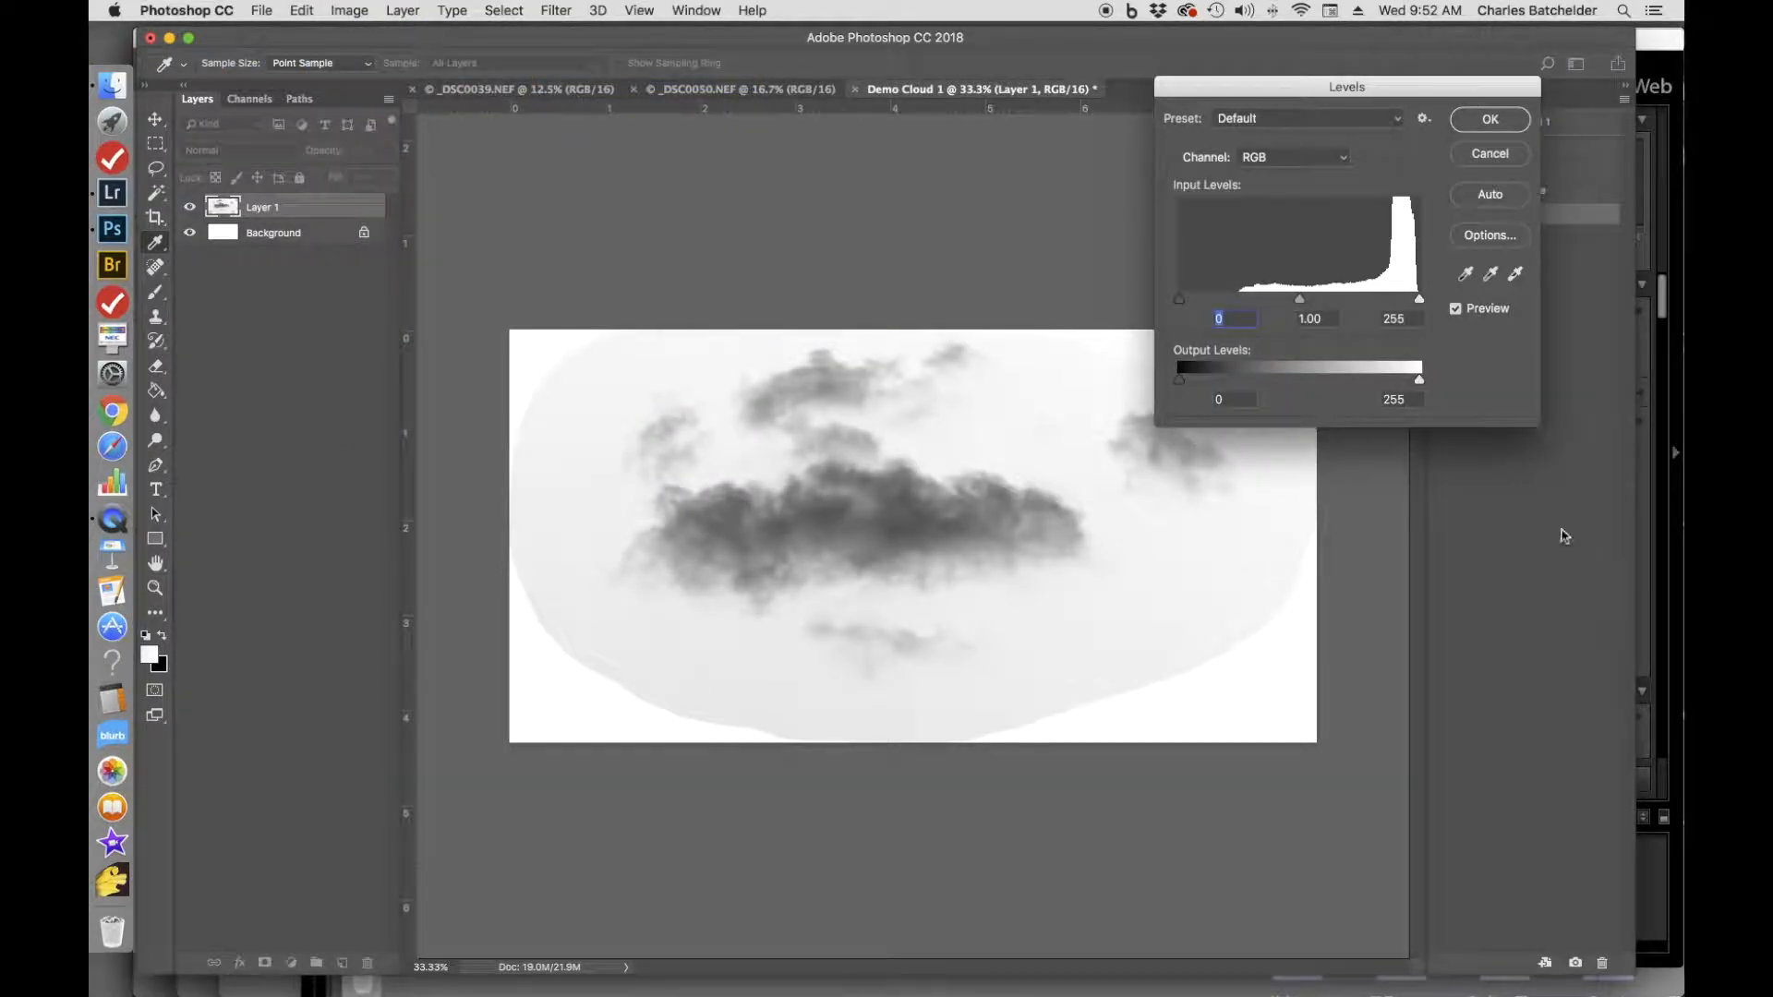
pyautogui.moveTo(1181, 308); pyautogui.dragTo(1239, 308)
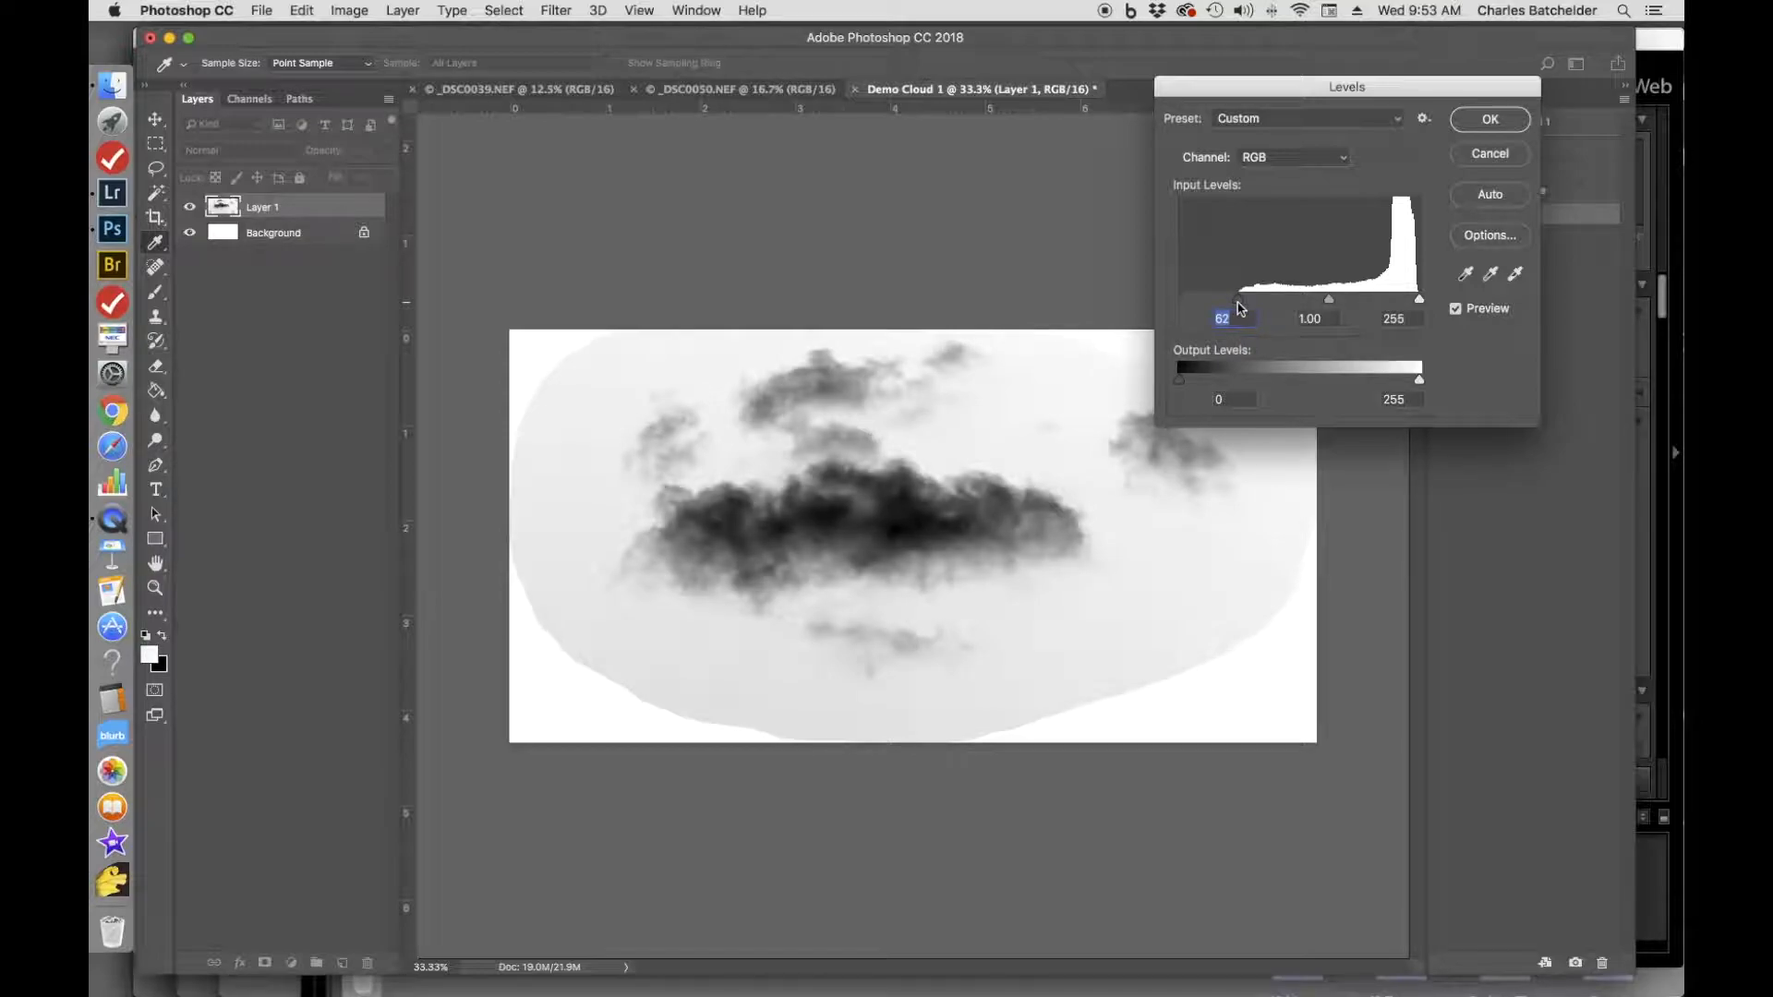
pyautogui.moveTo(1422, 303); pyautogui.dragTo(1391, 310)
pyautogui.click(1389, 305)
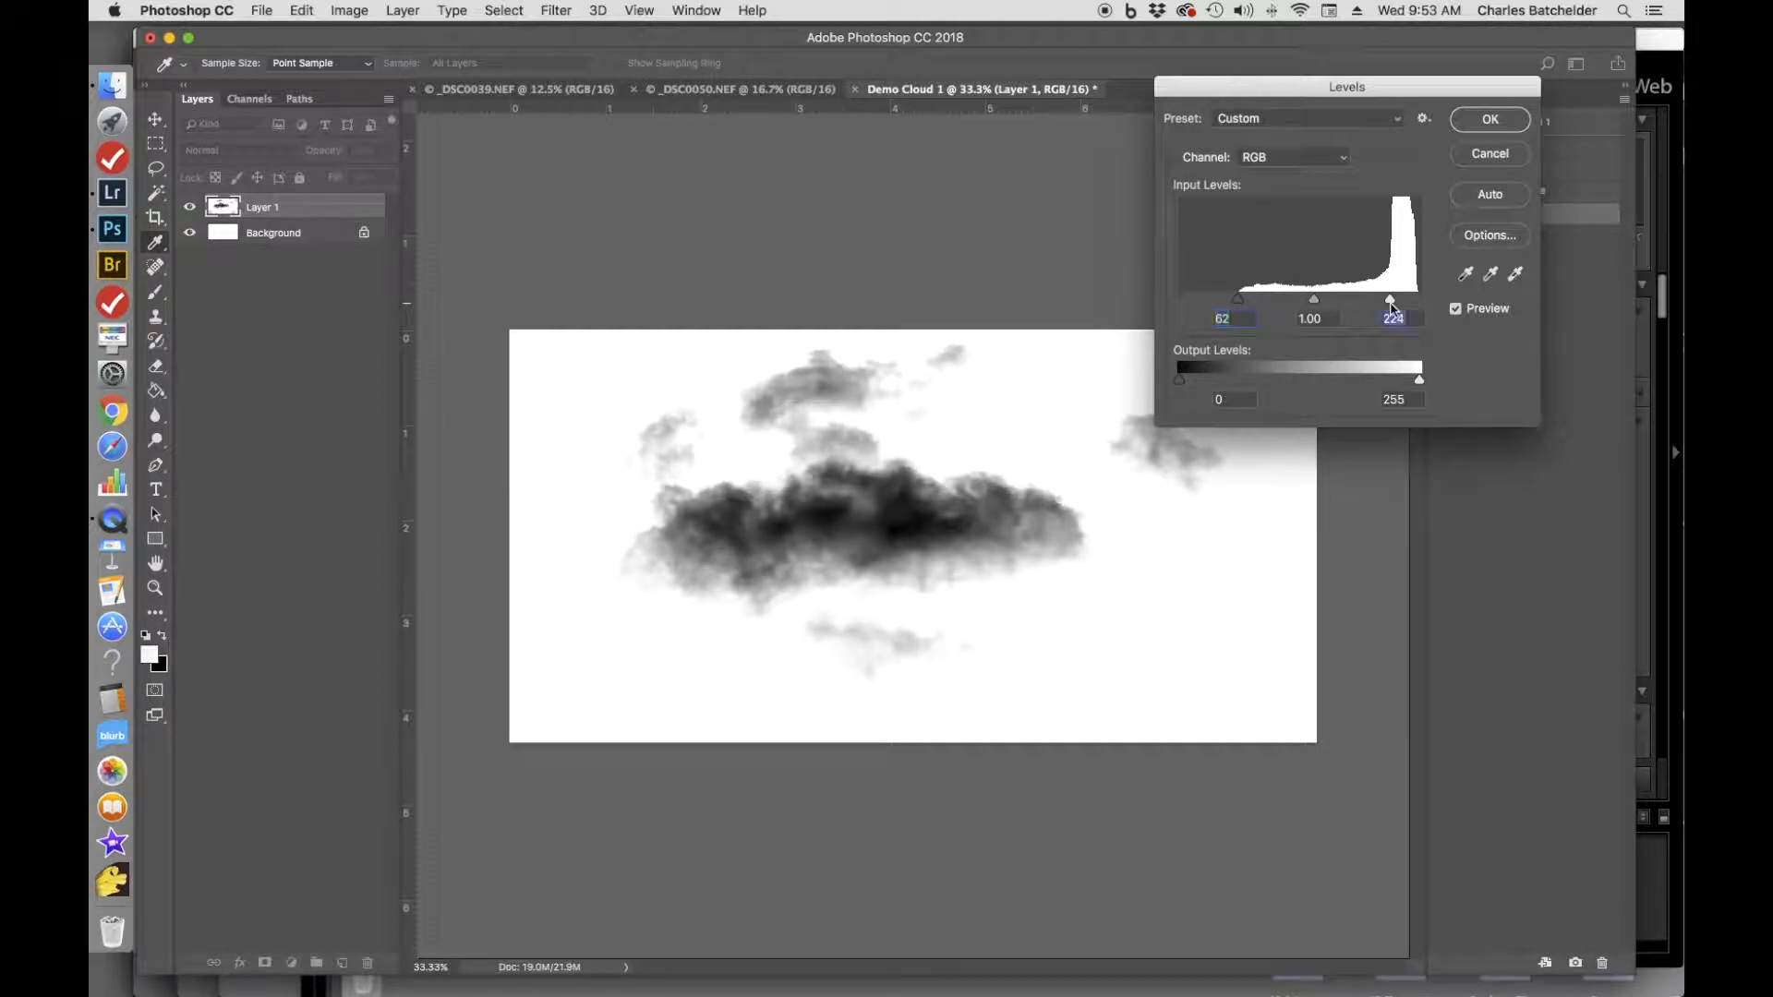
pyautogui.click(1501, 129)
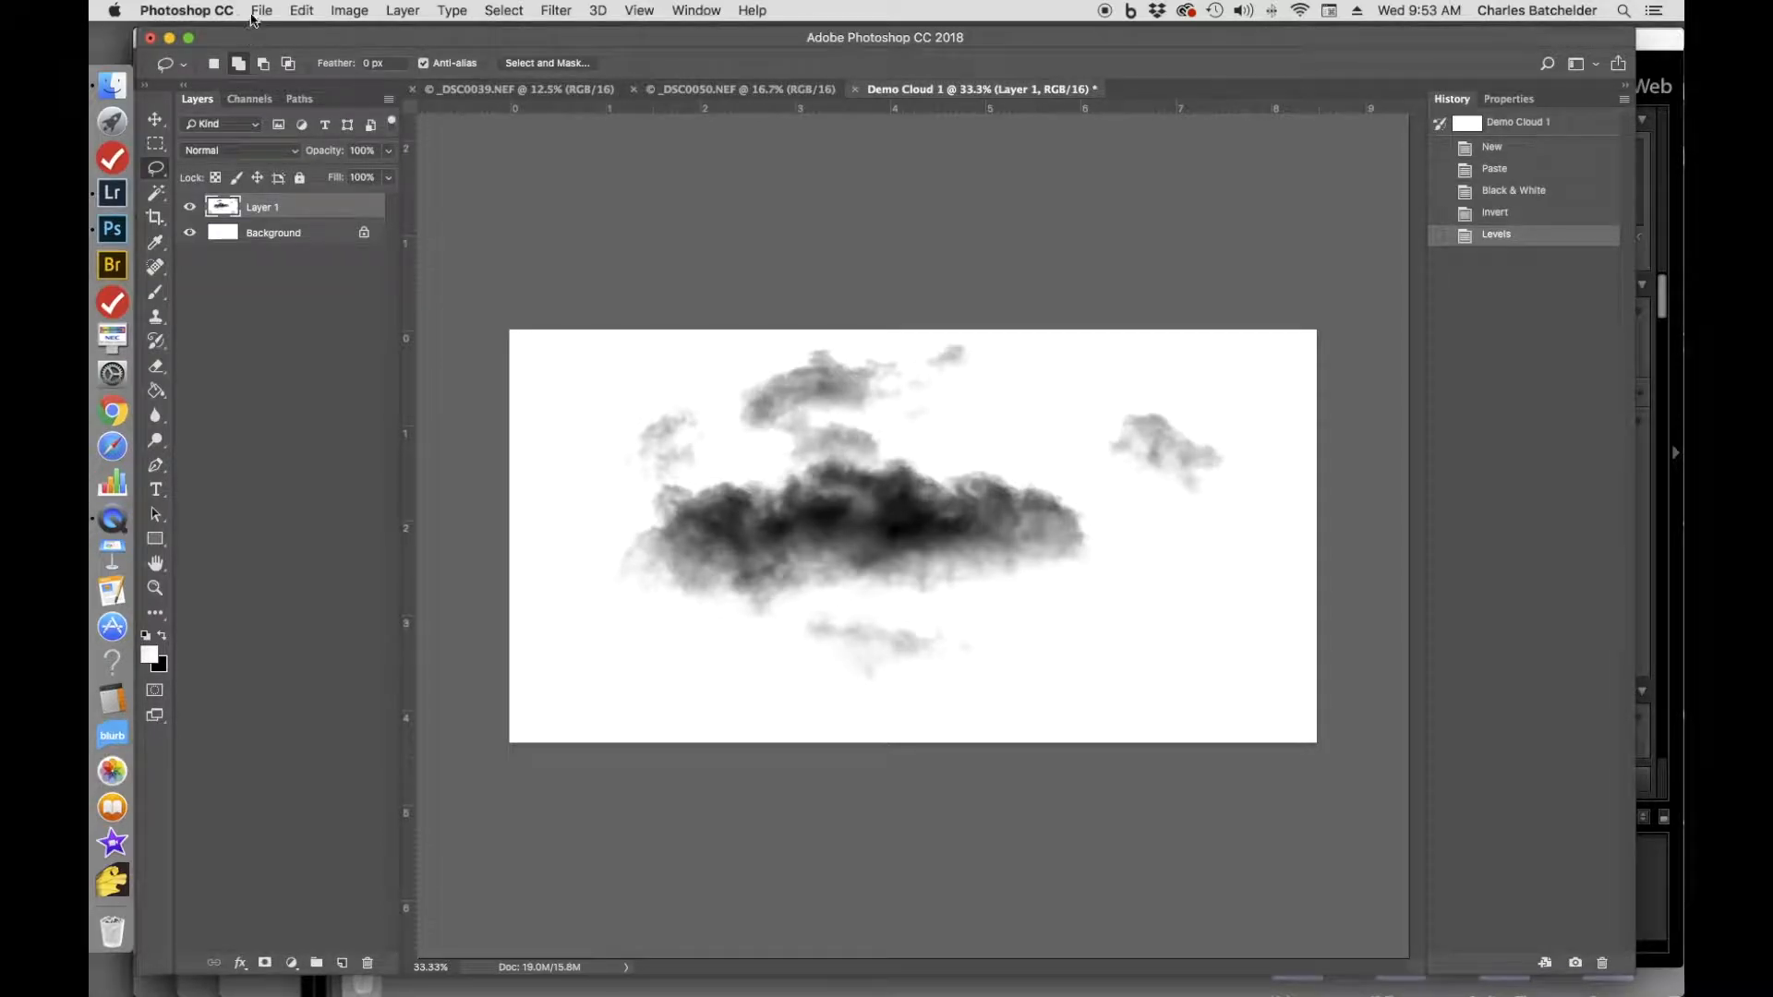
# Trim the Demo Cloud 1 canvas on all four sides, based on the top left pixel color.
pyautogui.click(303, 12)
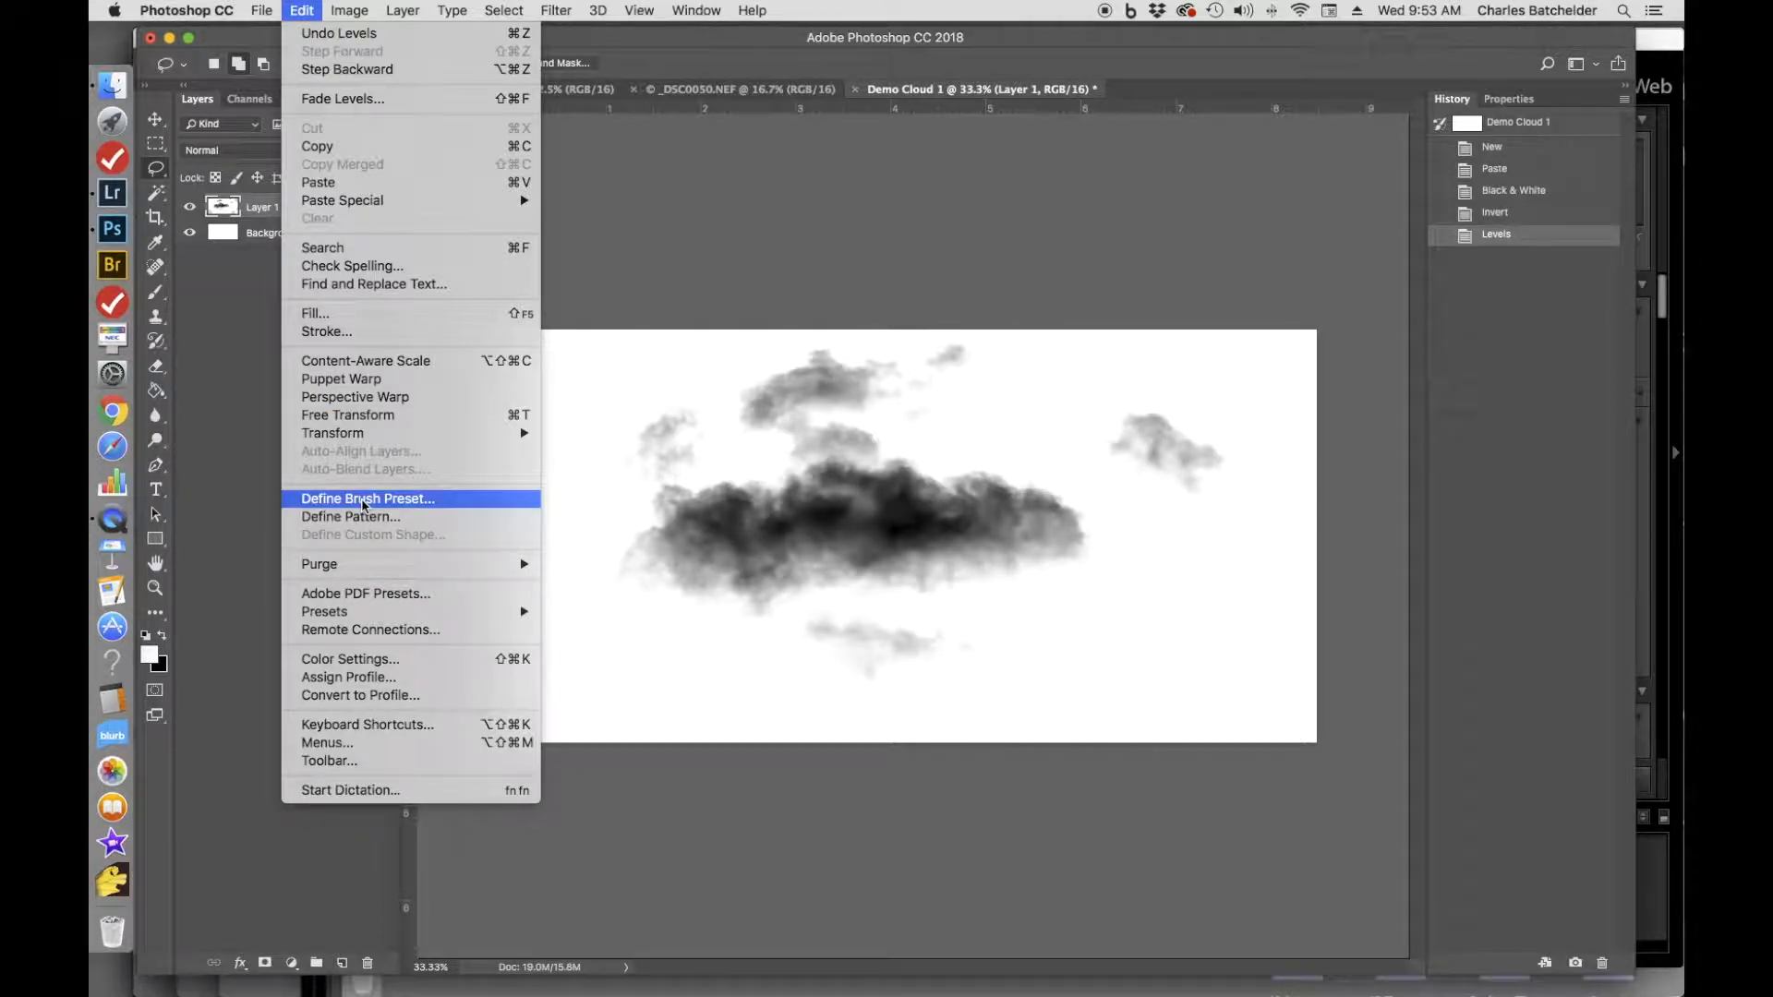
pyautogui.moveTo(339, 11)
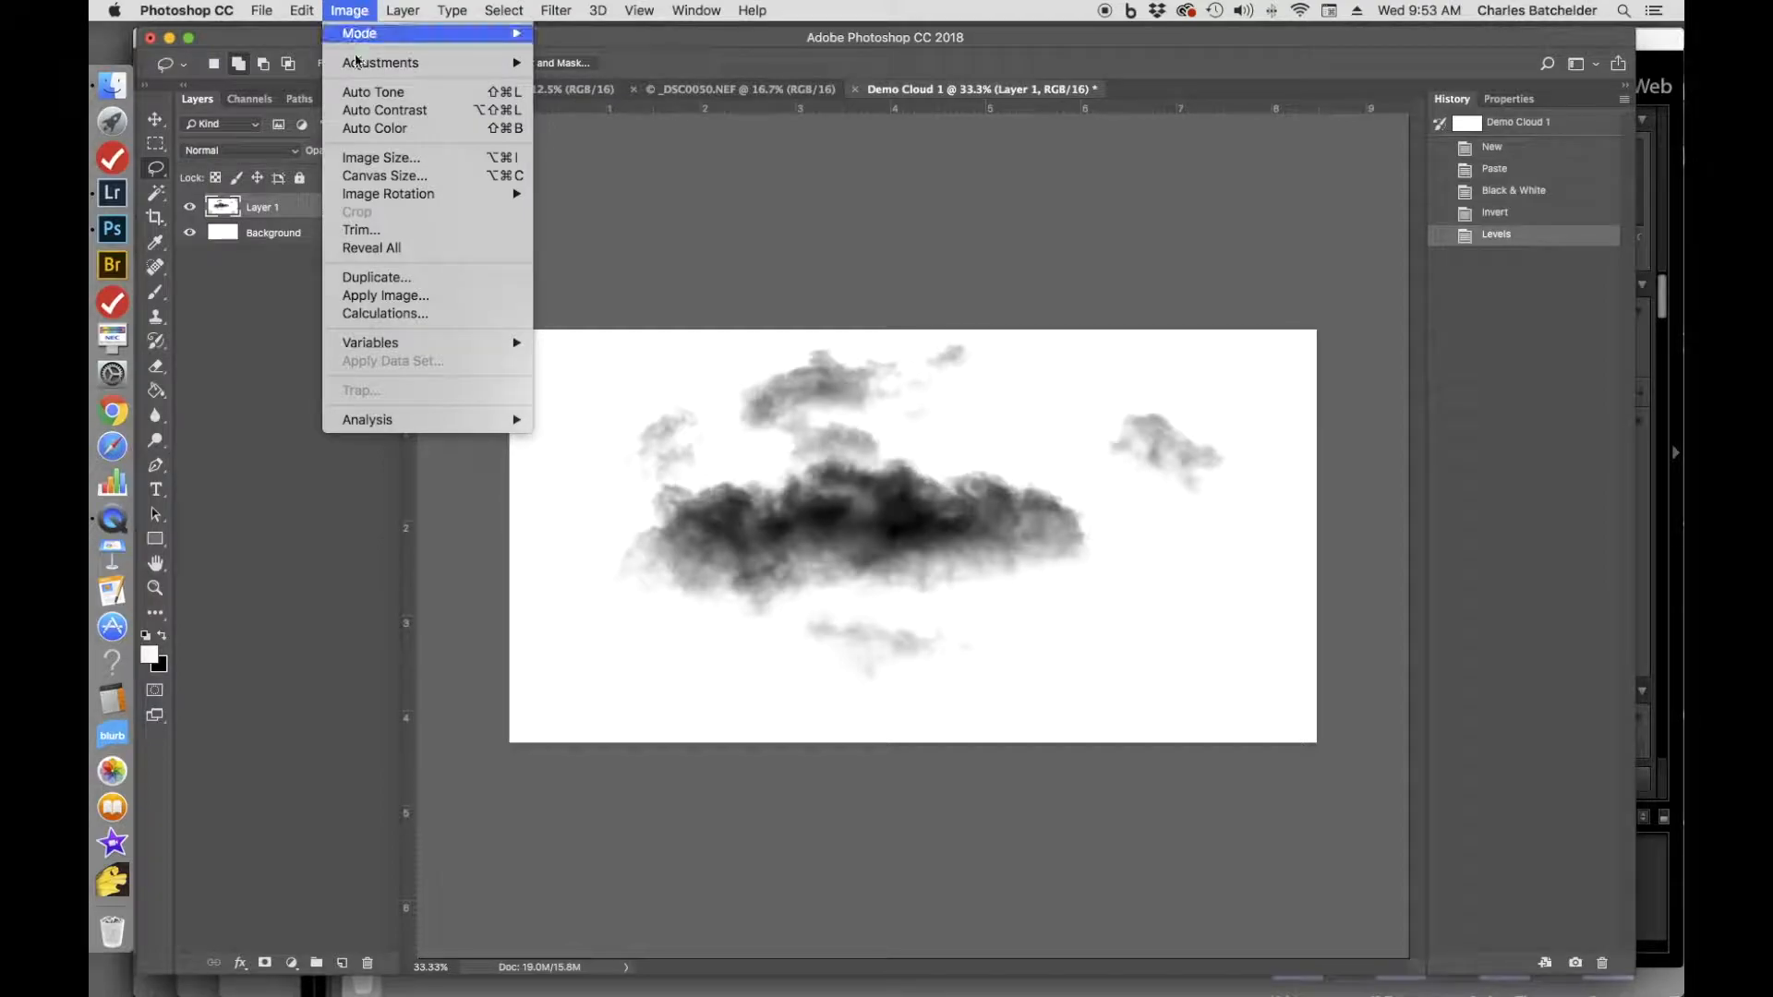
pyautogui.click(380, 238)
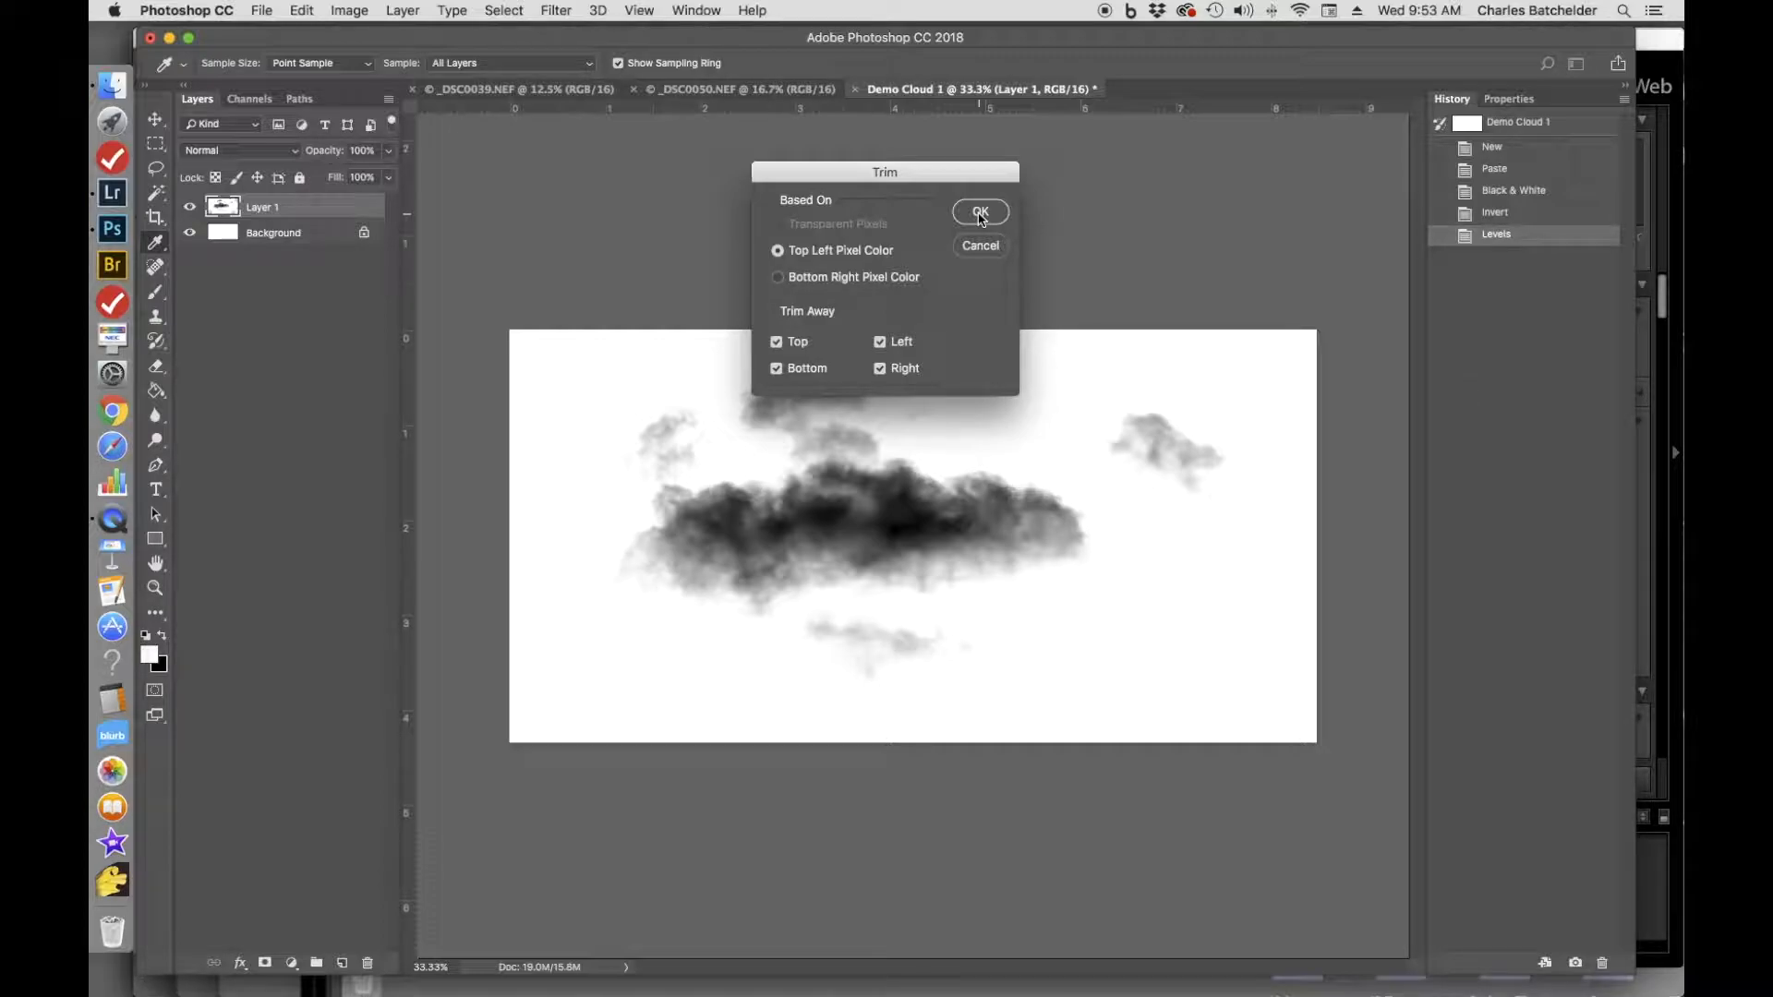
pyautogui.click(981, 214)
pyautogui.press('l')
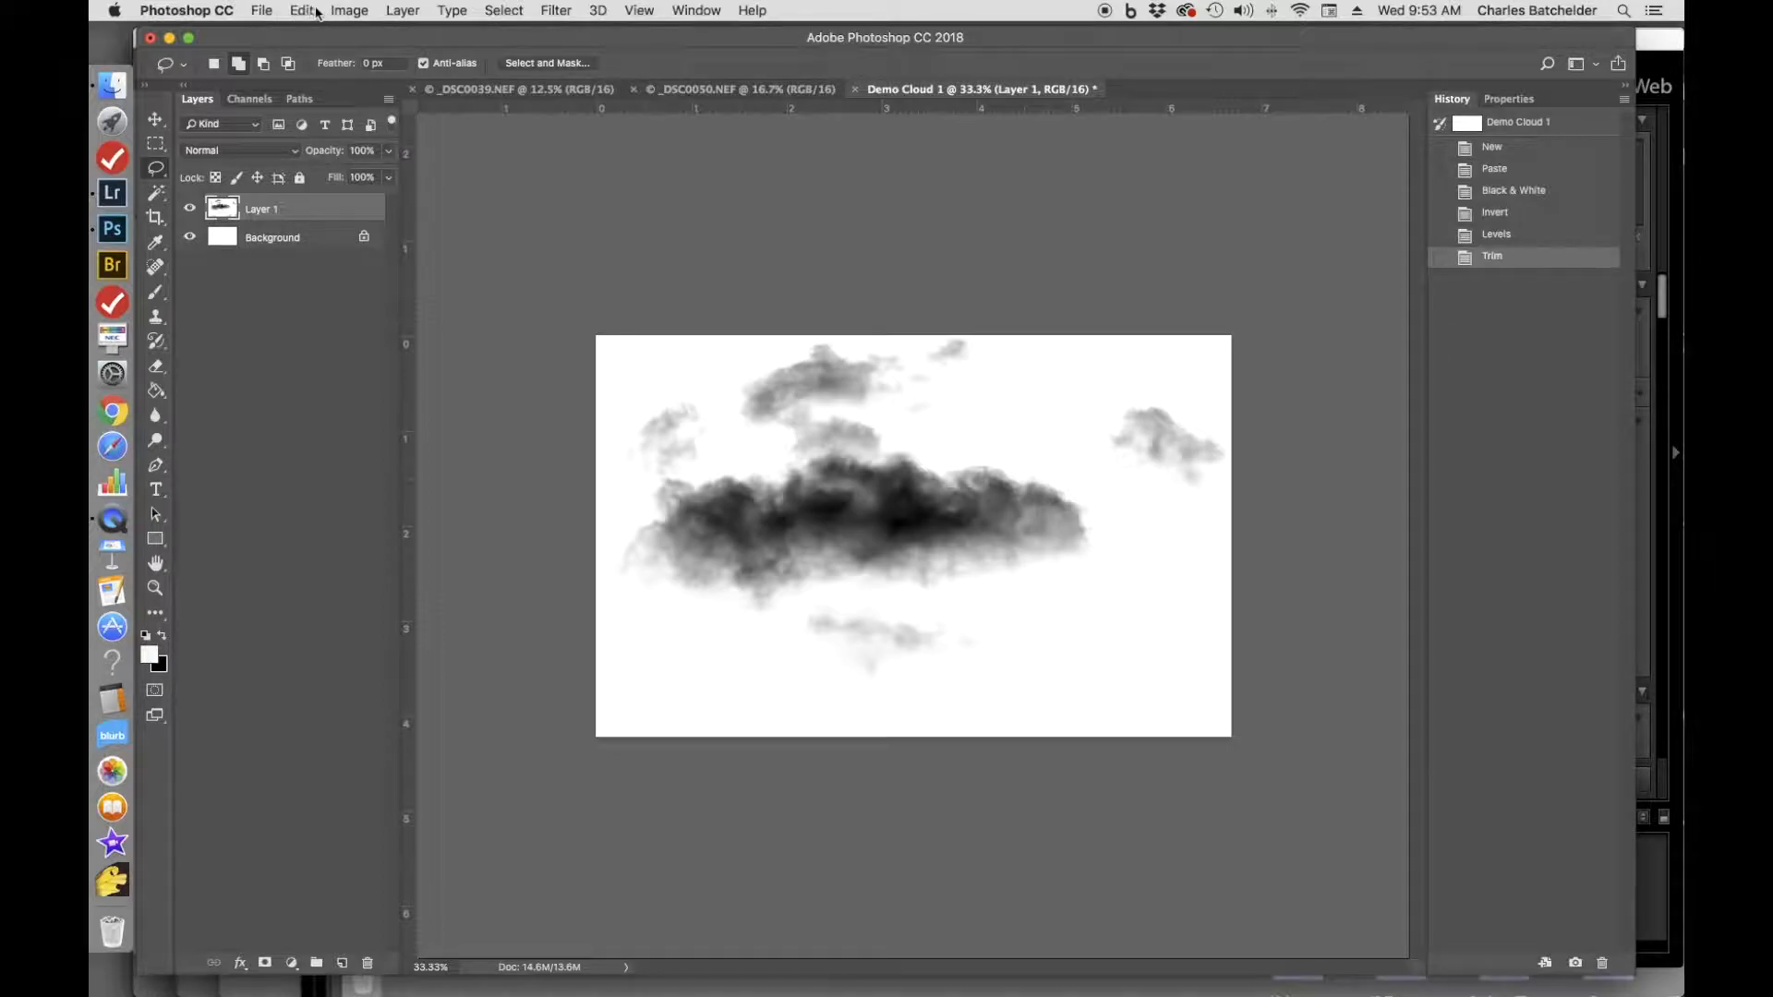
# Define the trimmed cloud image as a brush preset named Demo Cloud 1.
pyautogui.click(349, 10)
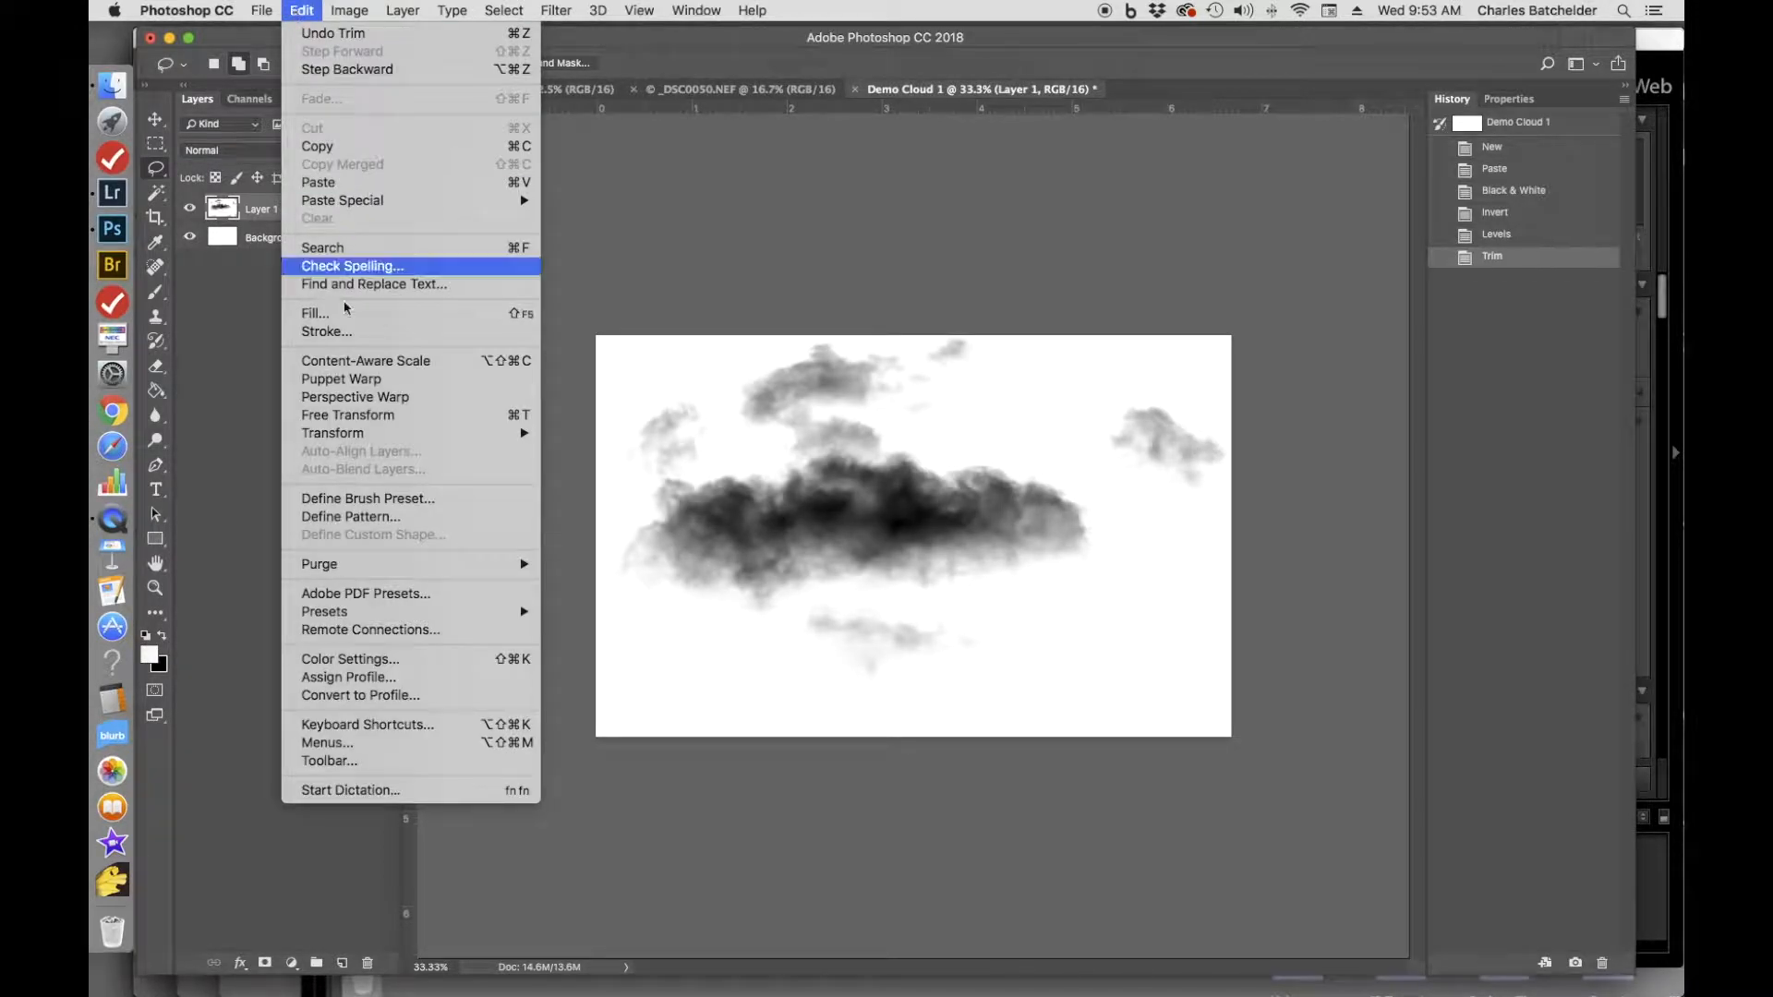
pyautogui.click(359, 499)
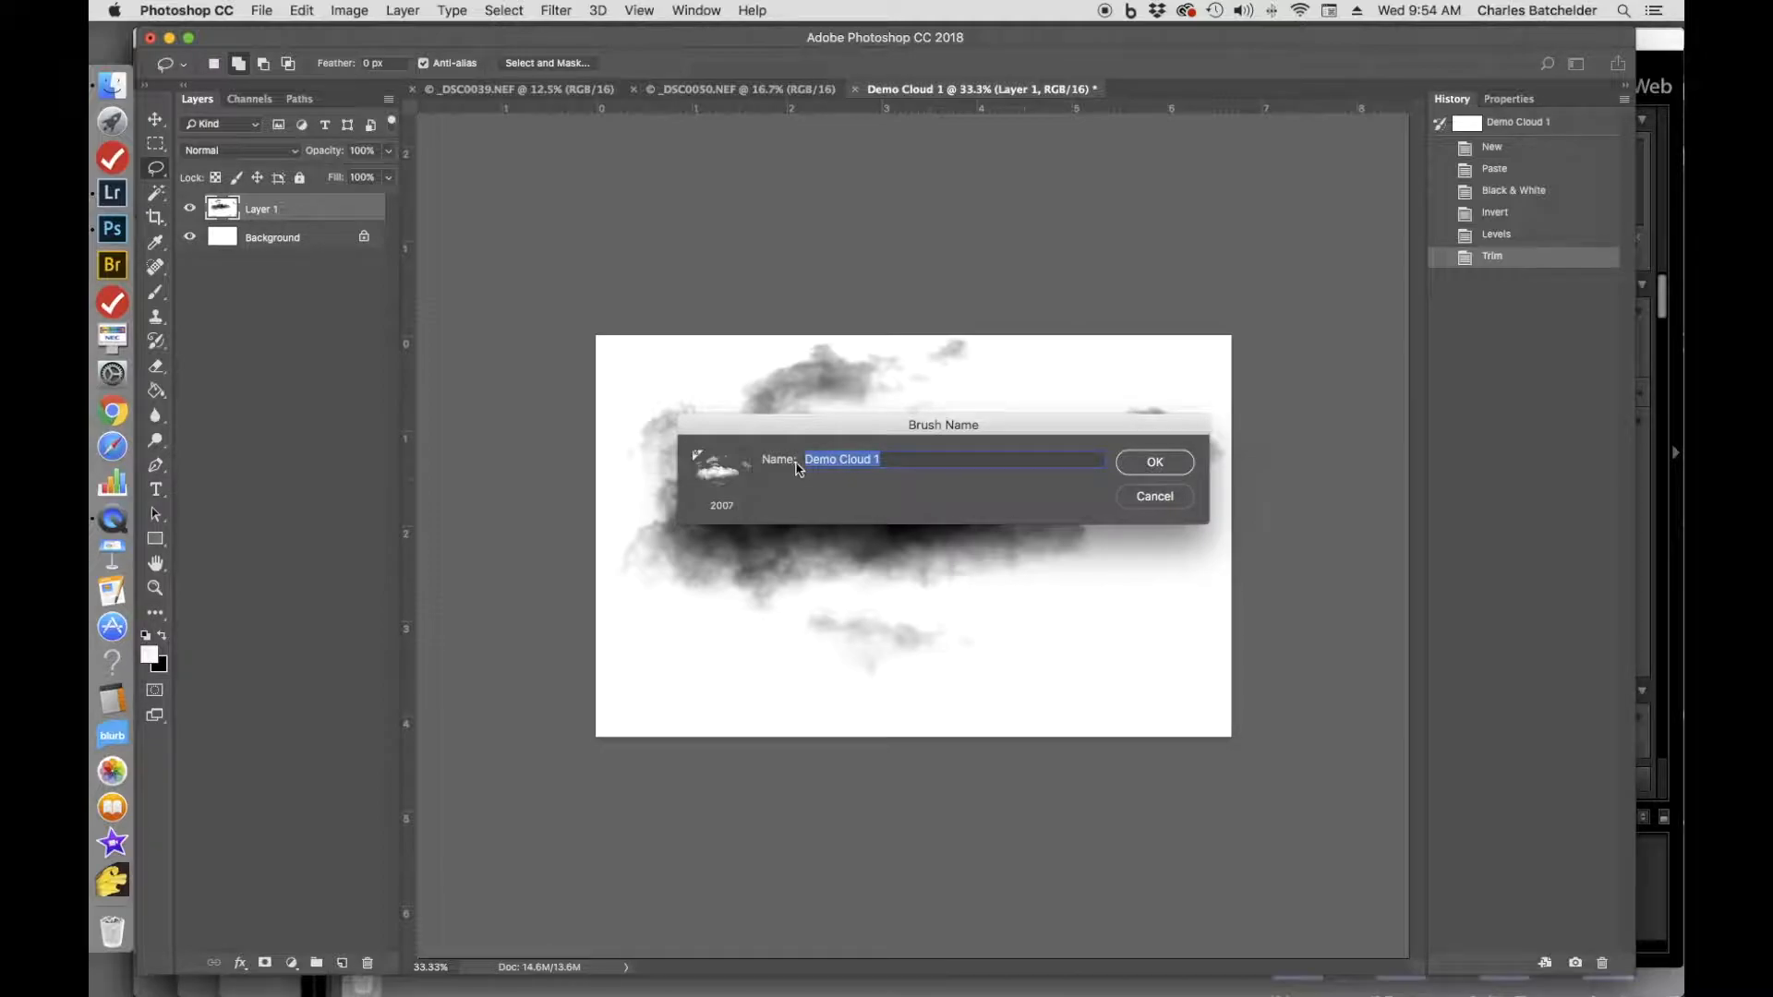
pyautogui.click(1156, 463)
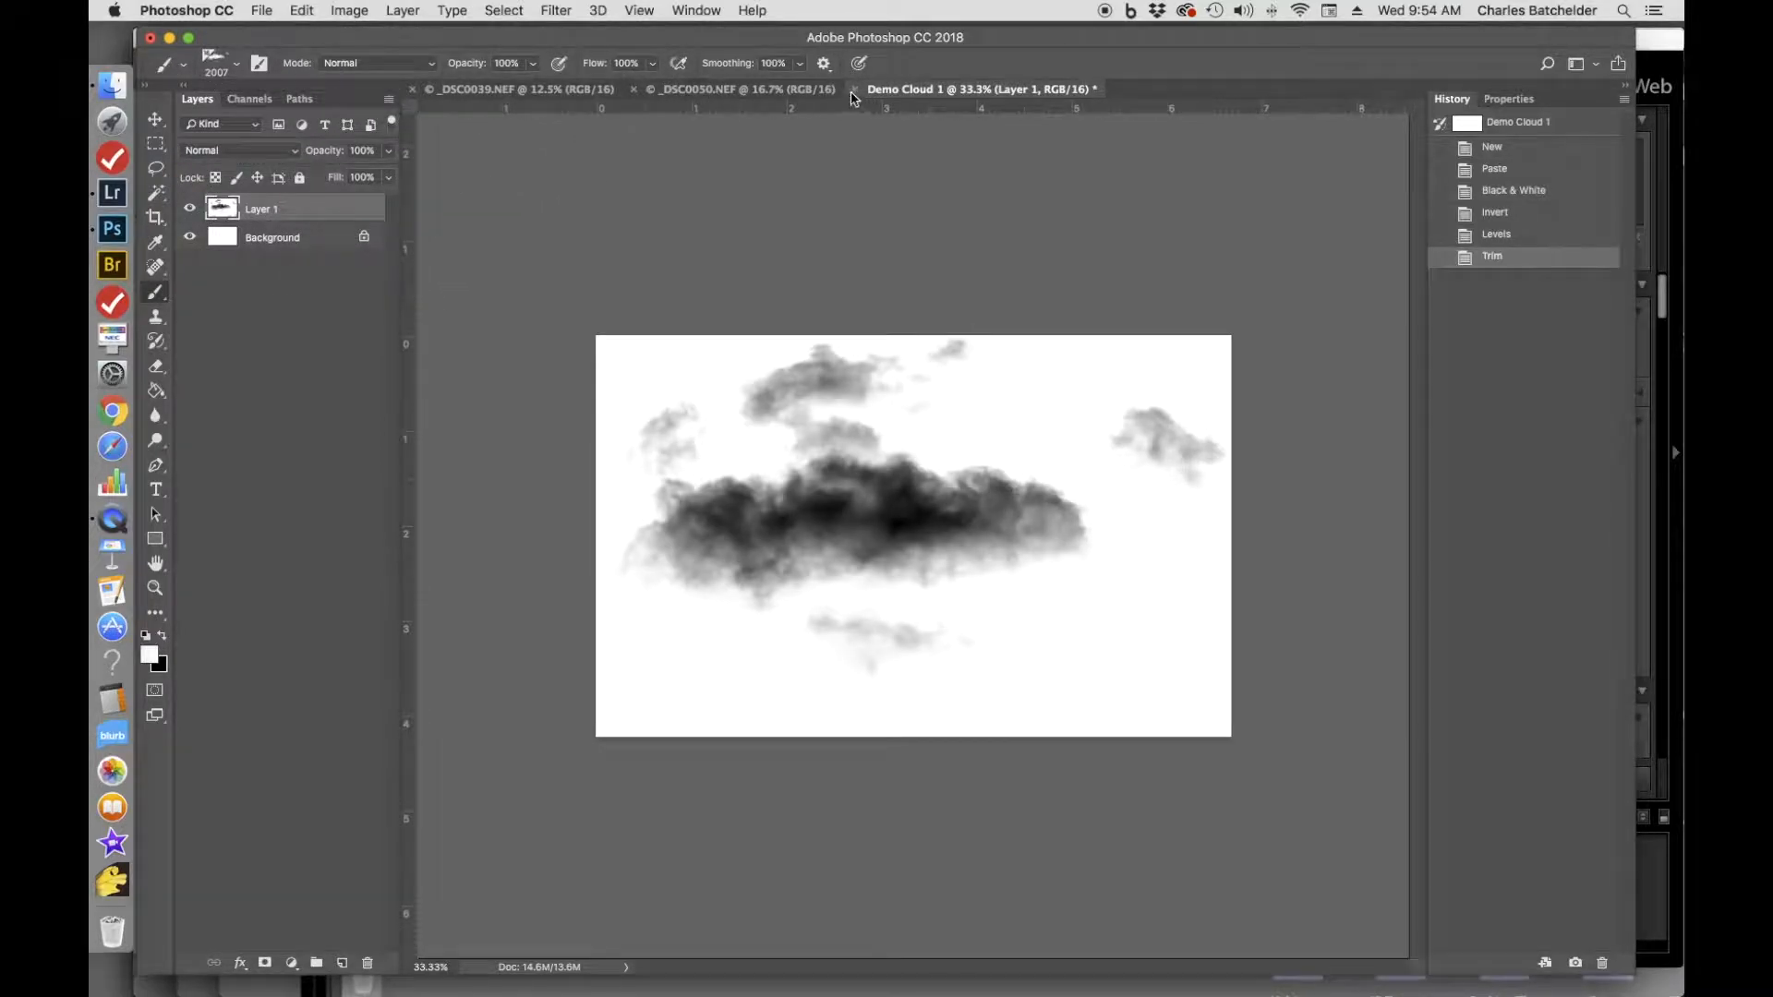
# Lasso loosely around the large central cloud in the _DSC0039.NEF photo and copy the selection.
pyautogui.click(574, 92)
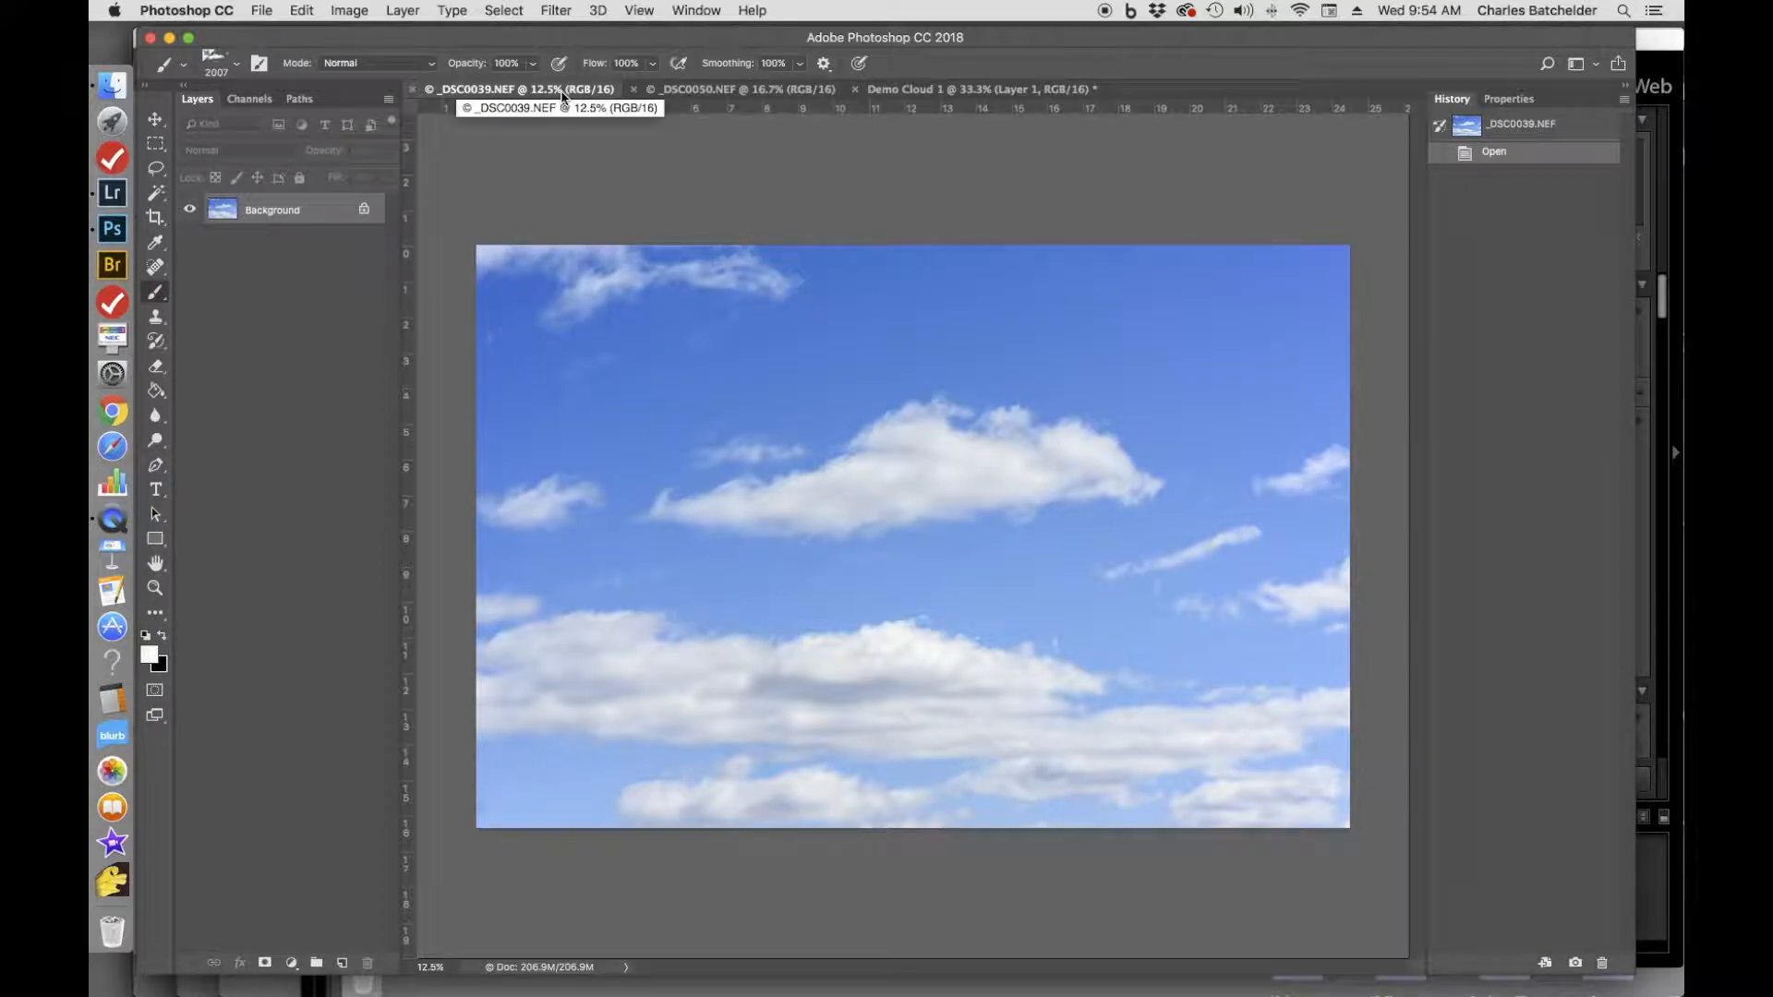
pyautogui.click(156, 169)
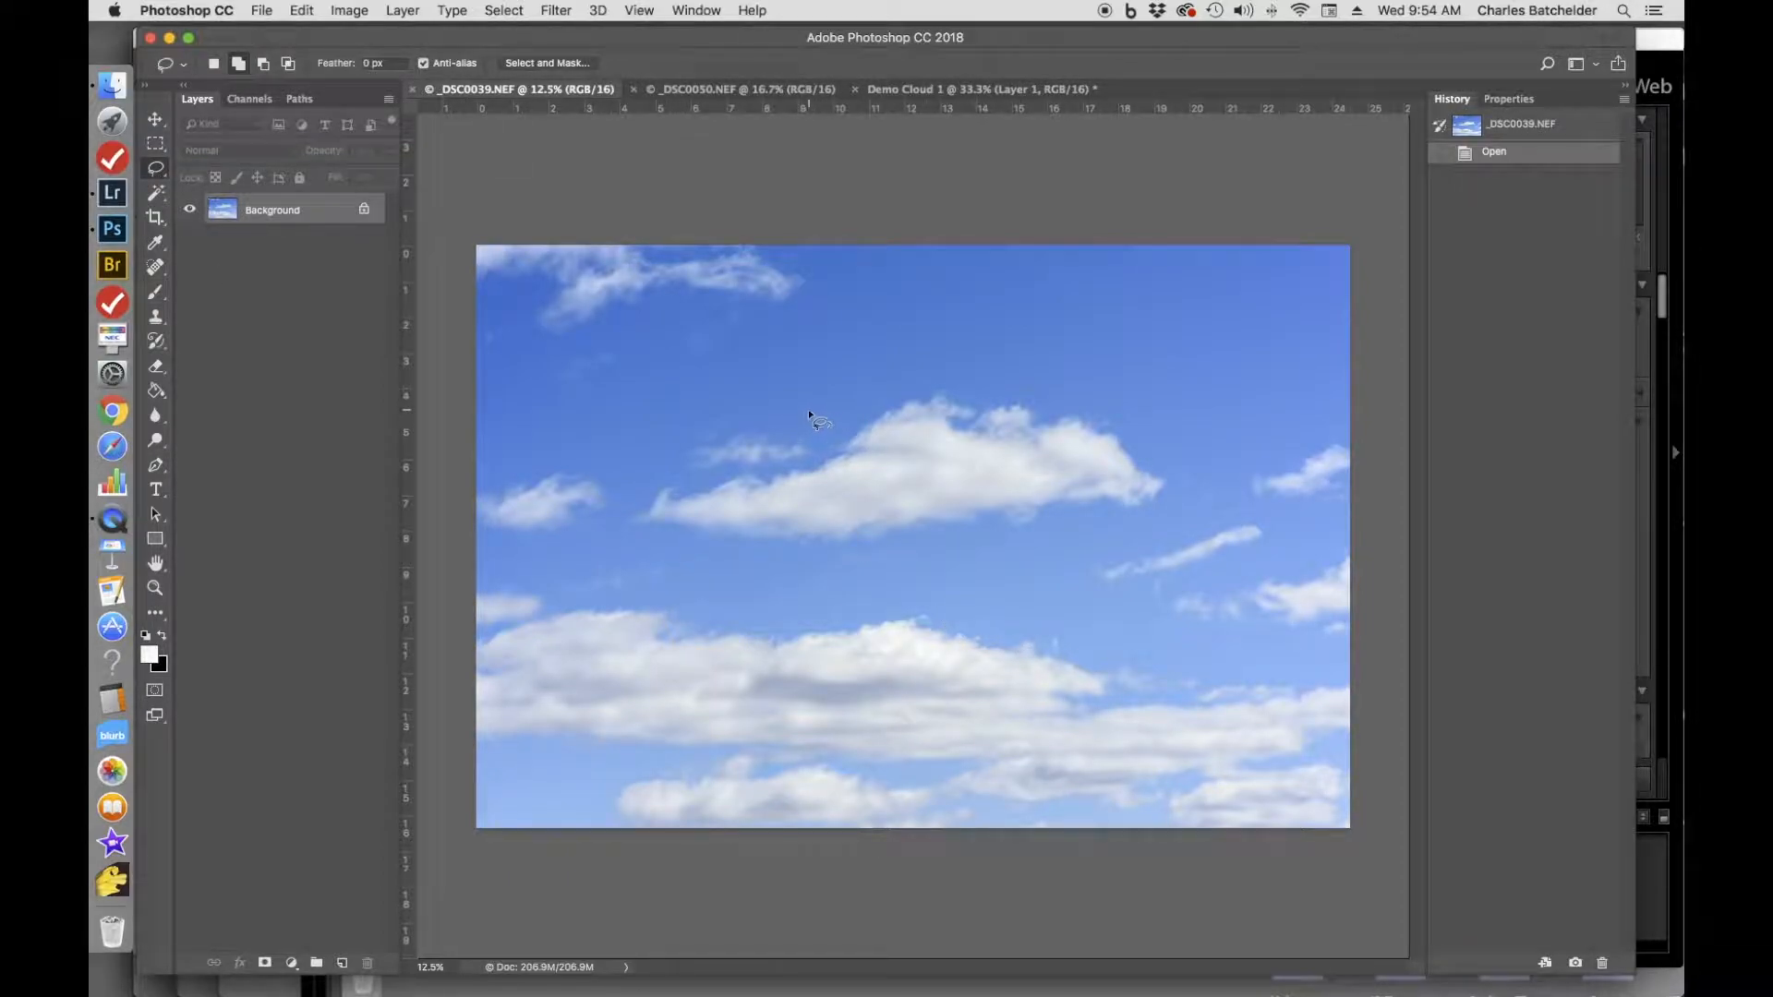
pyautogui.moveTo(789, 404)
pyautogui.mouseDown()
pyautogui.moveTo(705, 412)
pyautogui.moveTo(652, 451)
pyautogui.moveTo(630, 503)
pyautogui.mouseUp()
pyautogui.moveTo(877, 570); pyautogui.dragTo(992, 564)
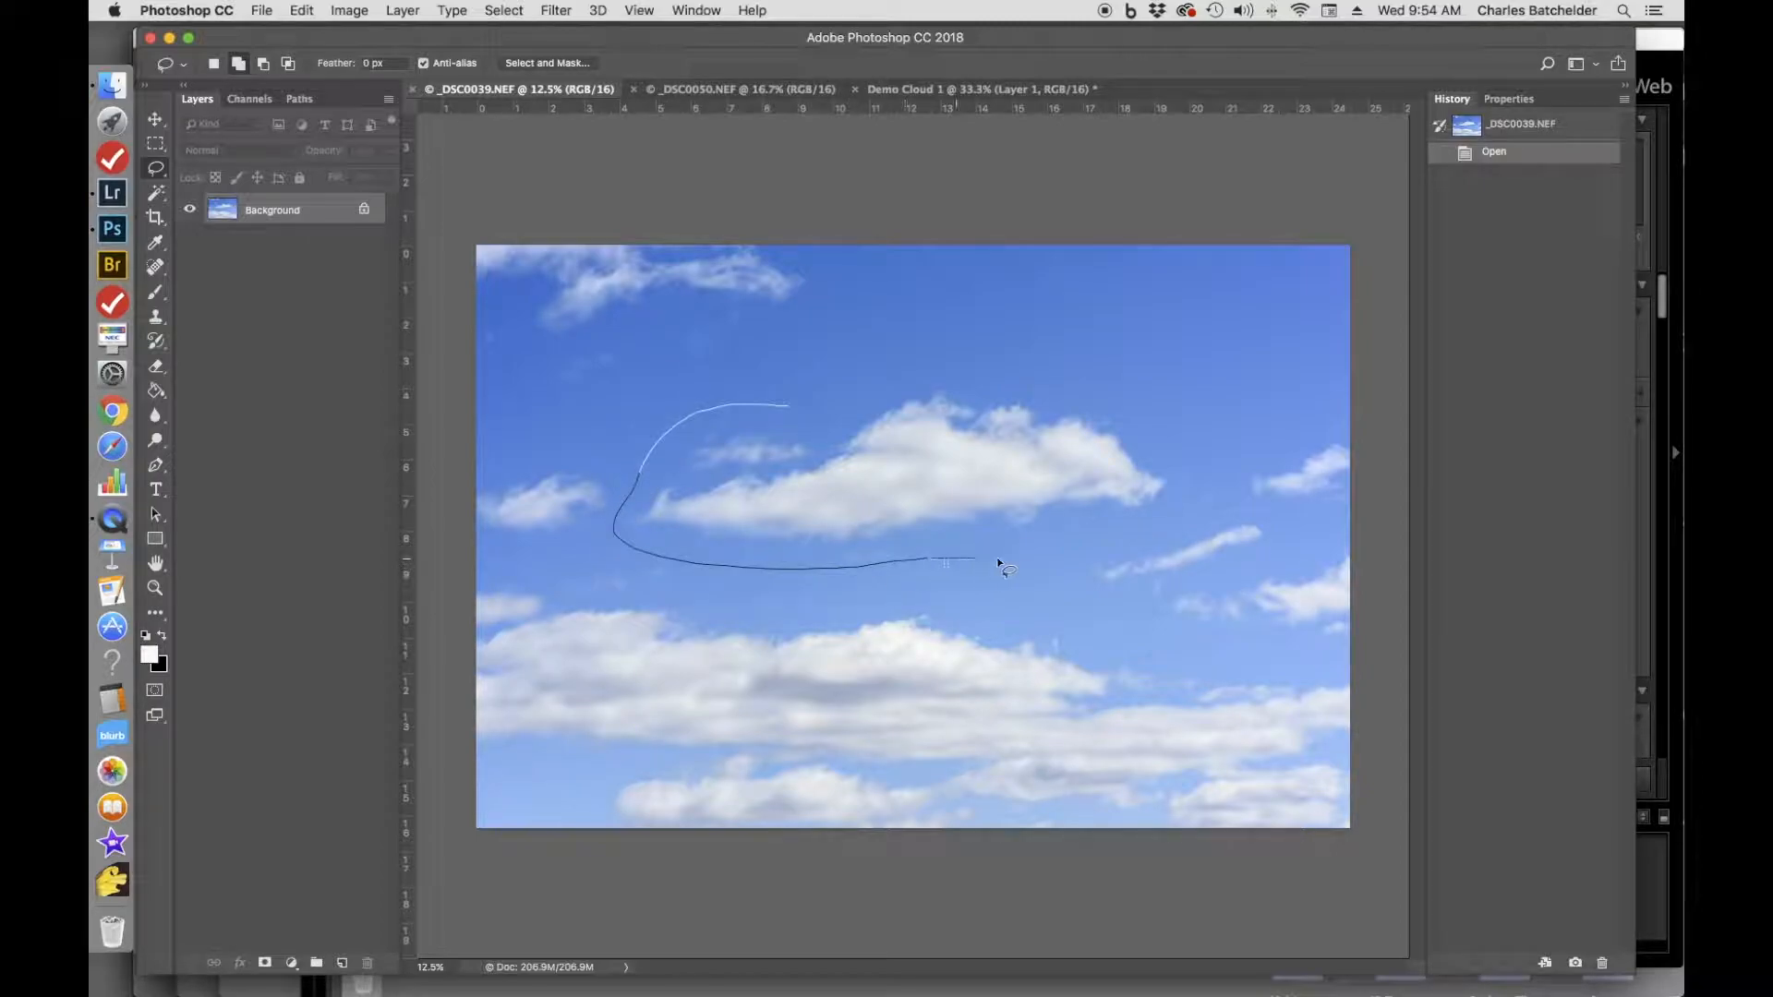
pyautogui.moveTo(1194, 515); pyautogui.dragTo(1202, 475)
pyautogui.moveTo(1069, 384)
pyautogui.mouseDown()
pyautogui.moveTo(936, 367)
pyautogui.moveTo(804, 386)
pyautogui.moveTo(783, 410)
pyautogui.mouseUp()
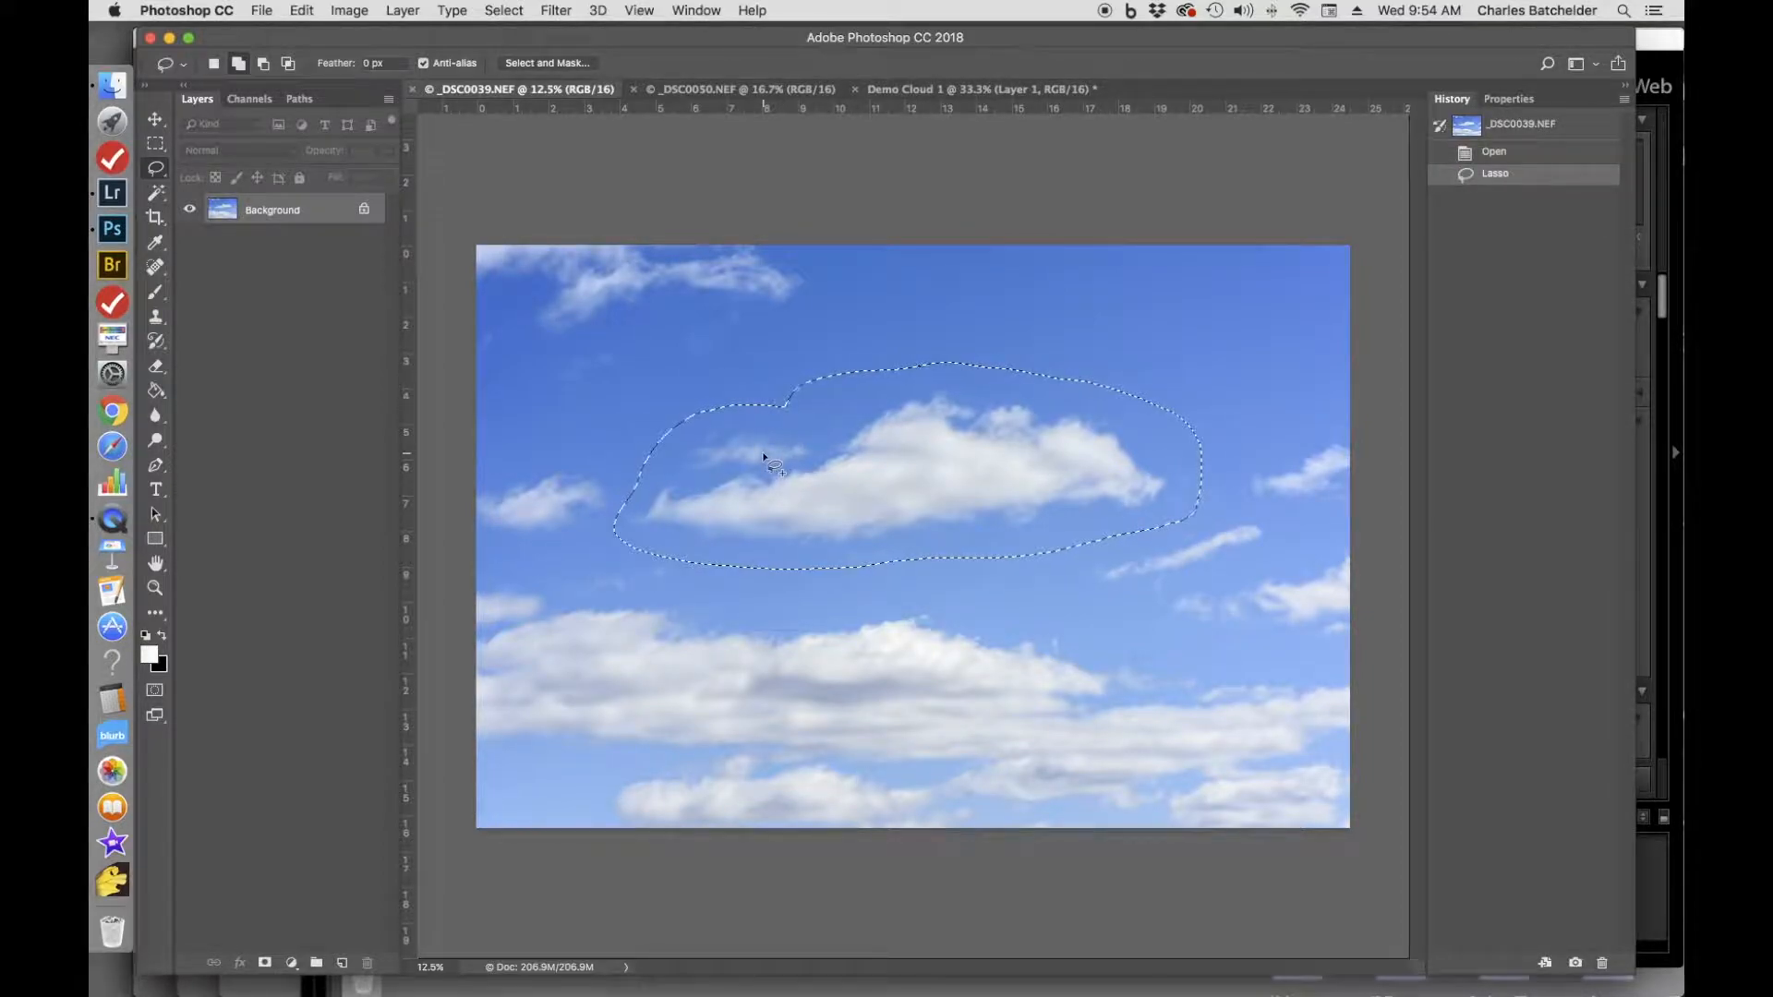
pyautogui.click(302, 11)
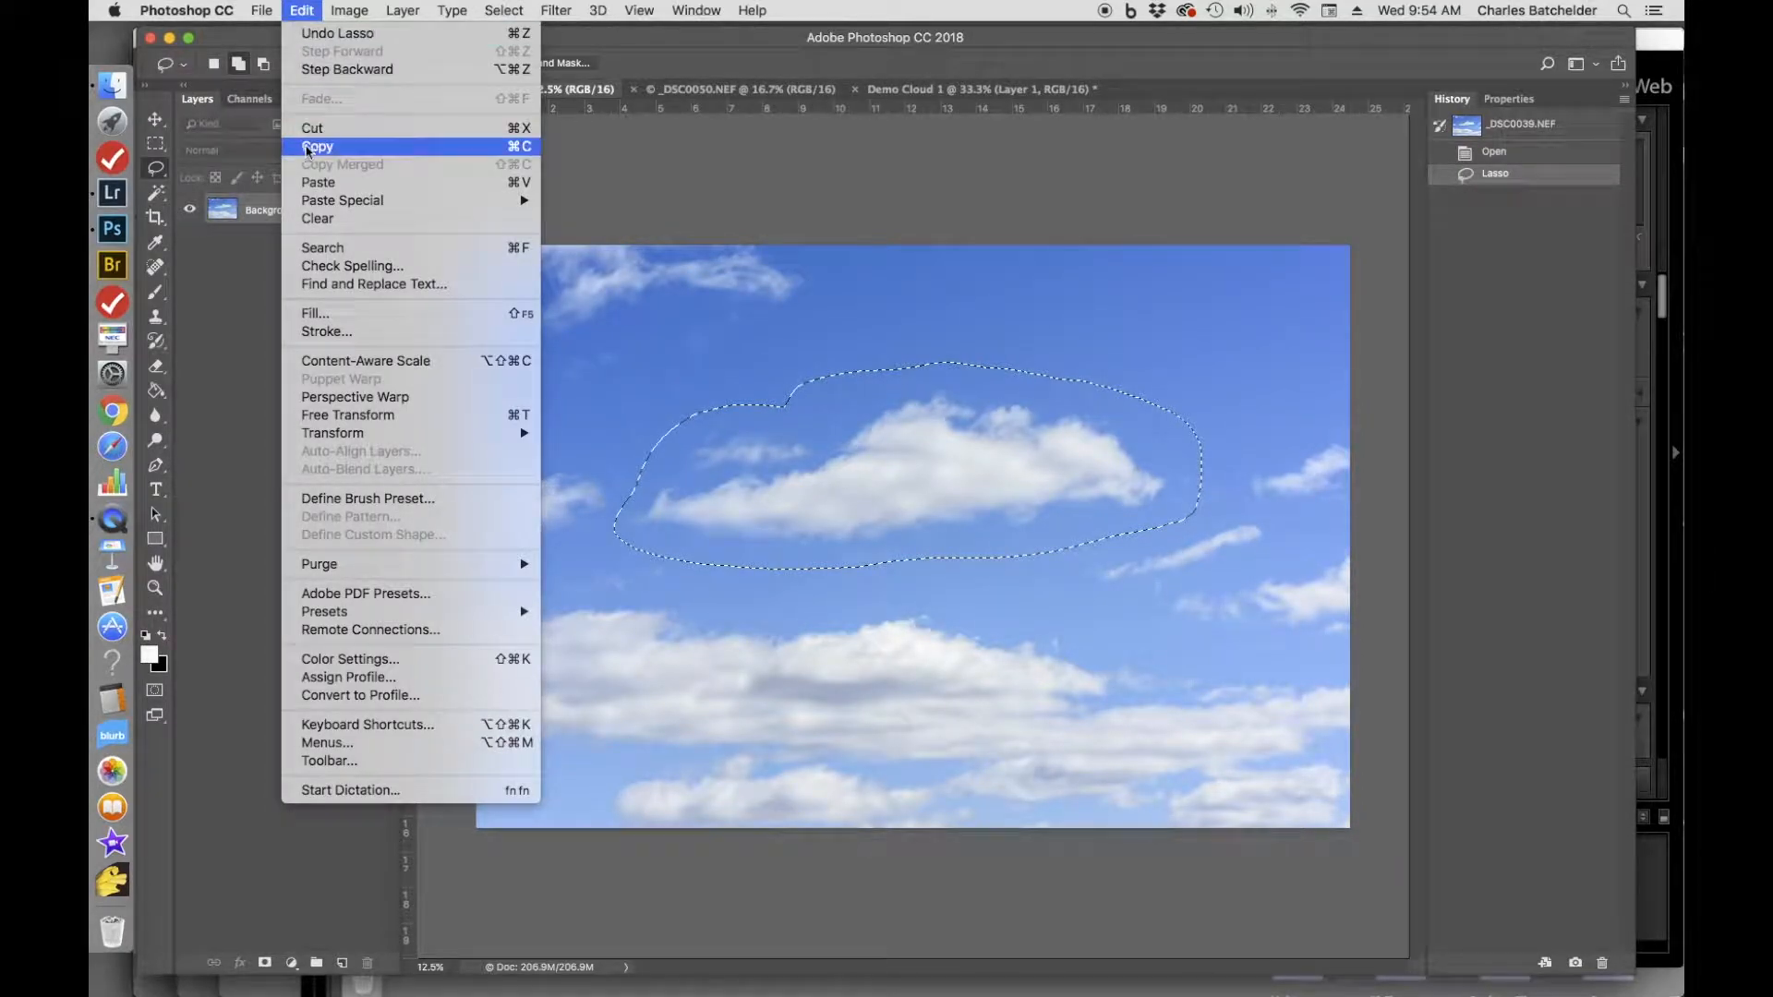
pyautogui.click(309, 150)
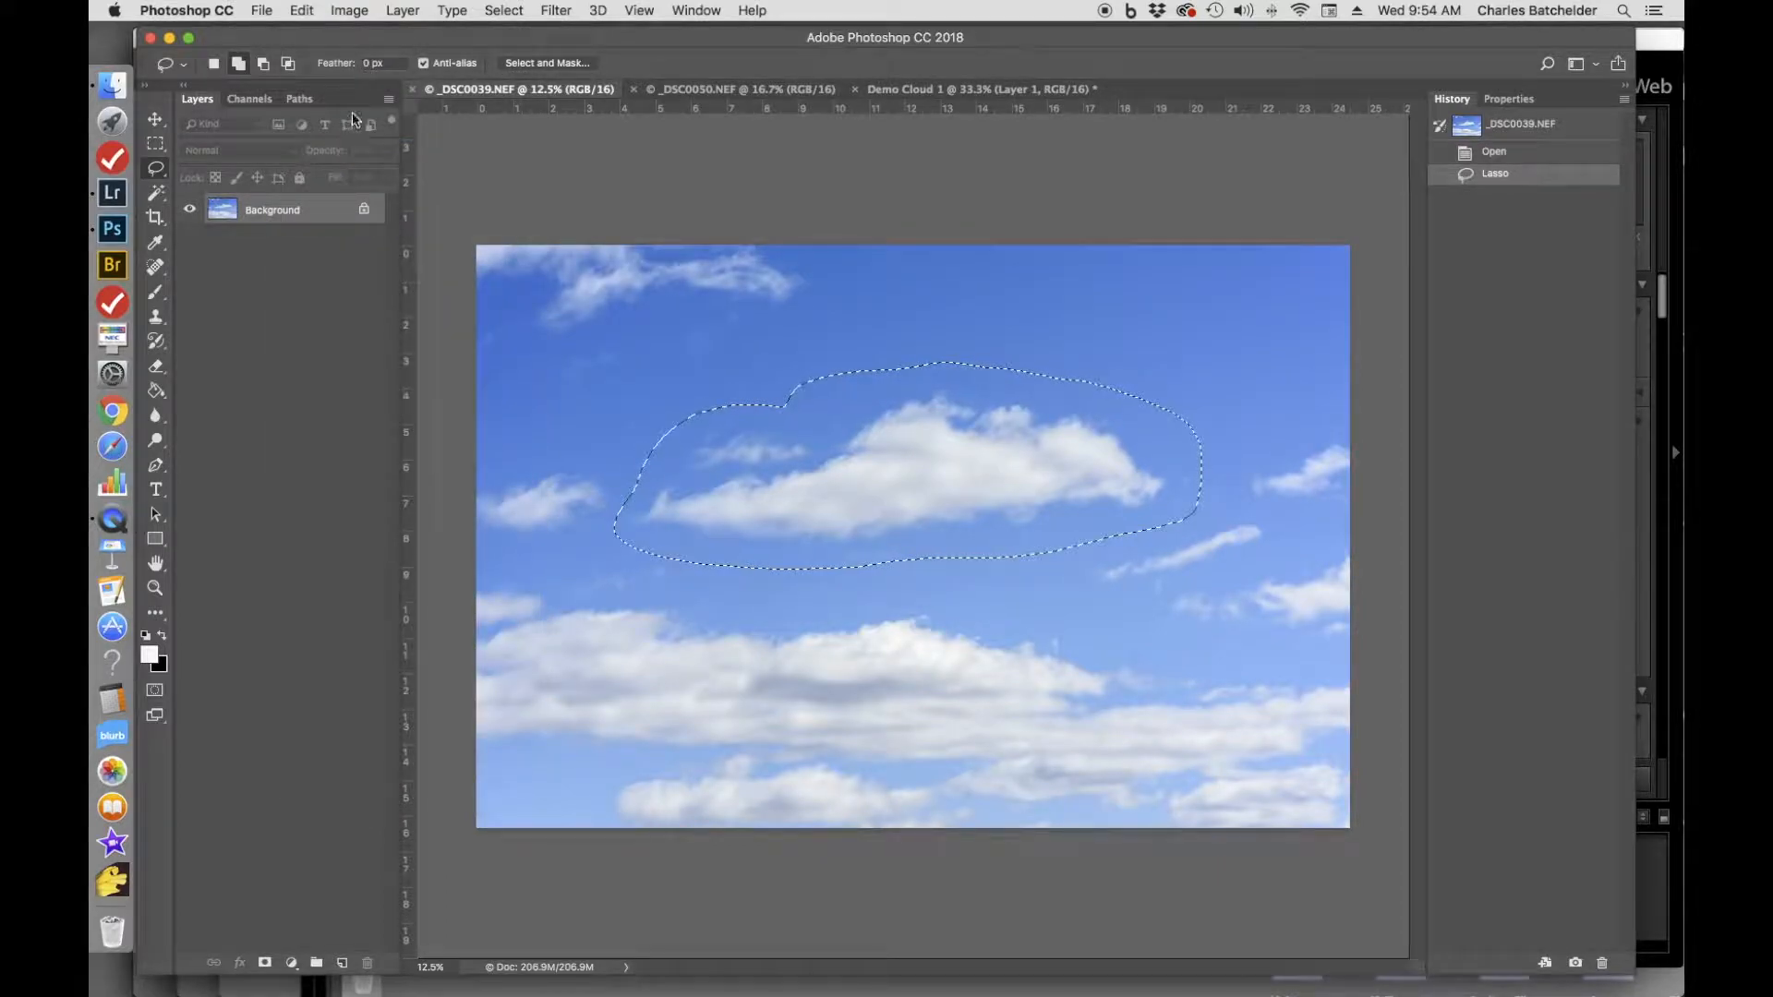
# Create a clipboard-sized document named Demo Cloud 2 with a white background and paste the copied cloud into it.
pyautogui.click(263, 11)
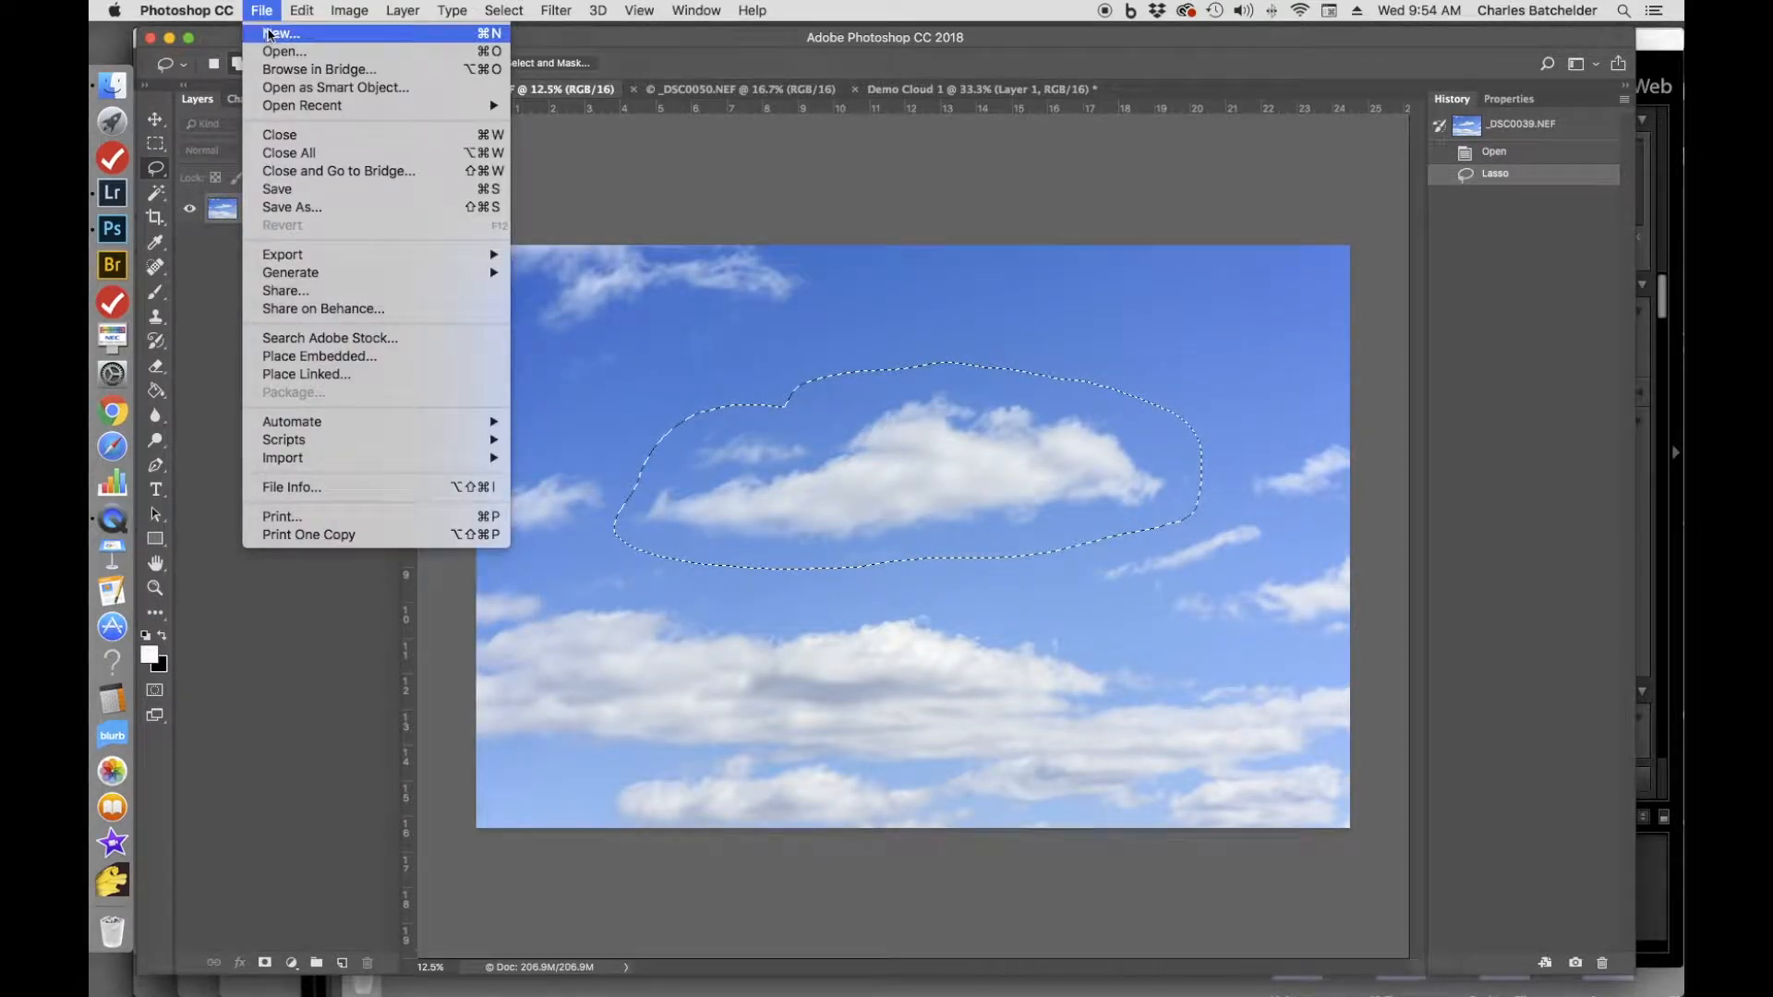
pyautogui.click(269, 35)
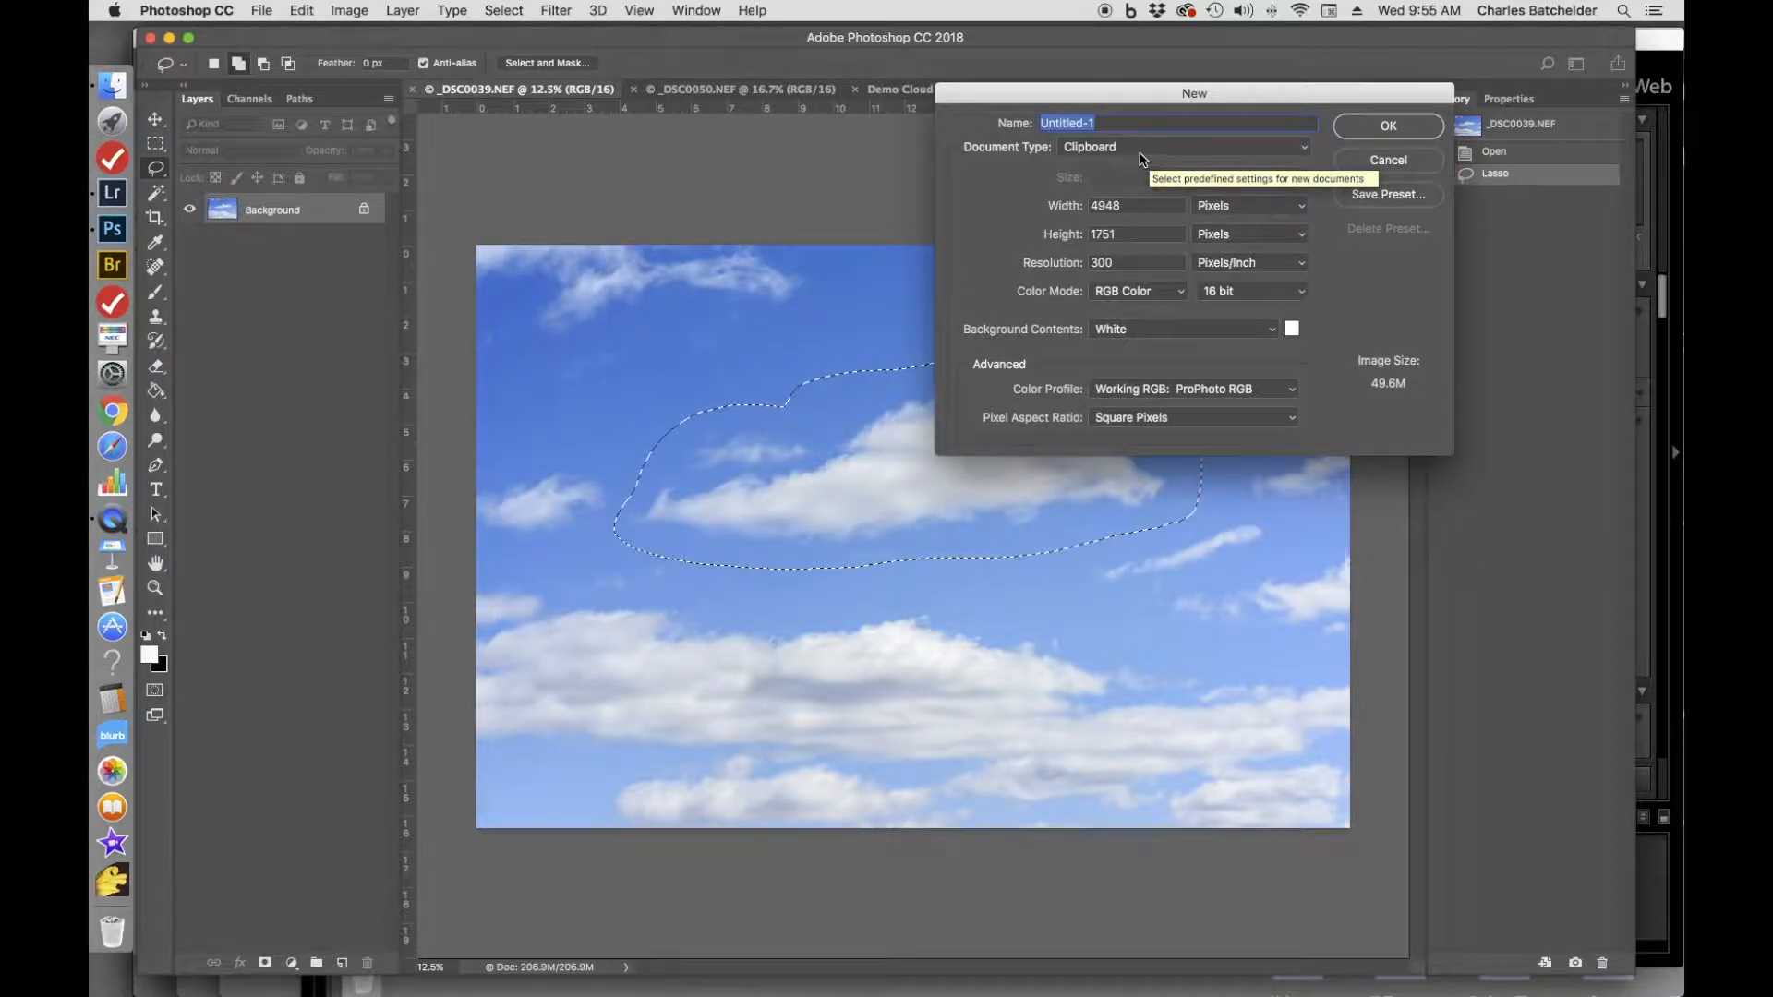
pyautogui.write('D')
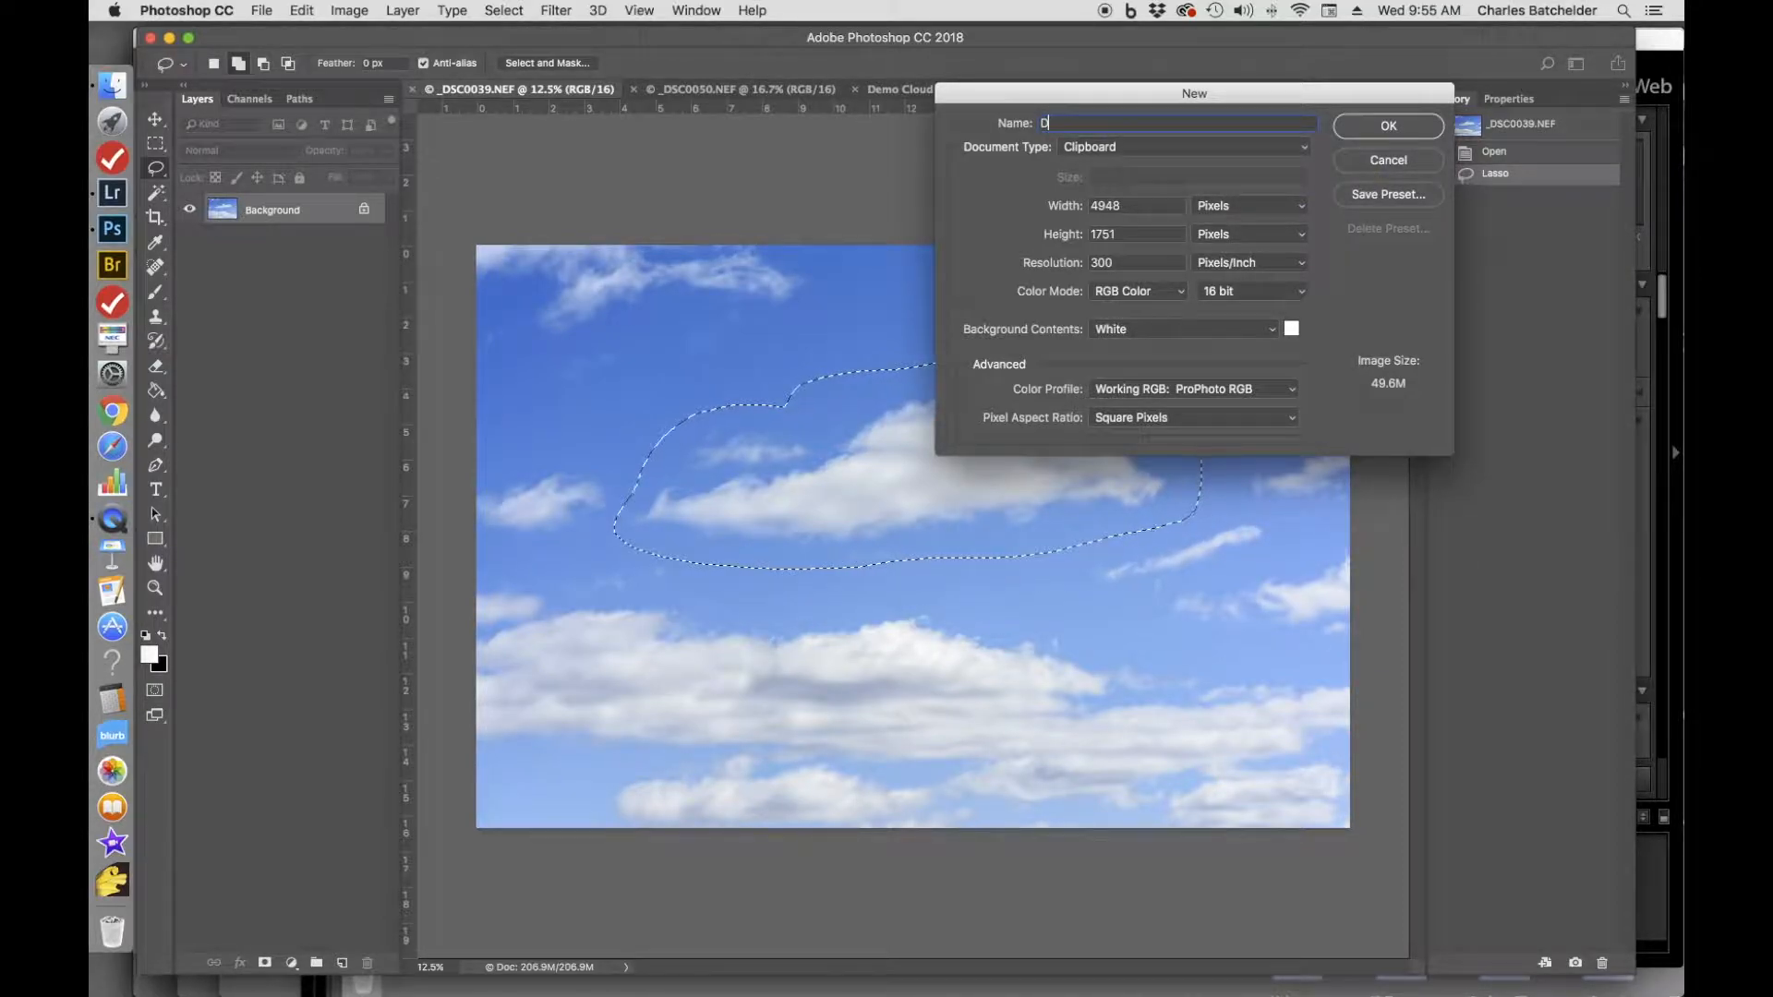
pyautogui.write('emo Cloud 2')
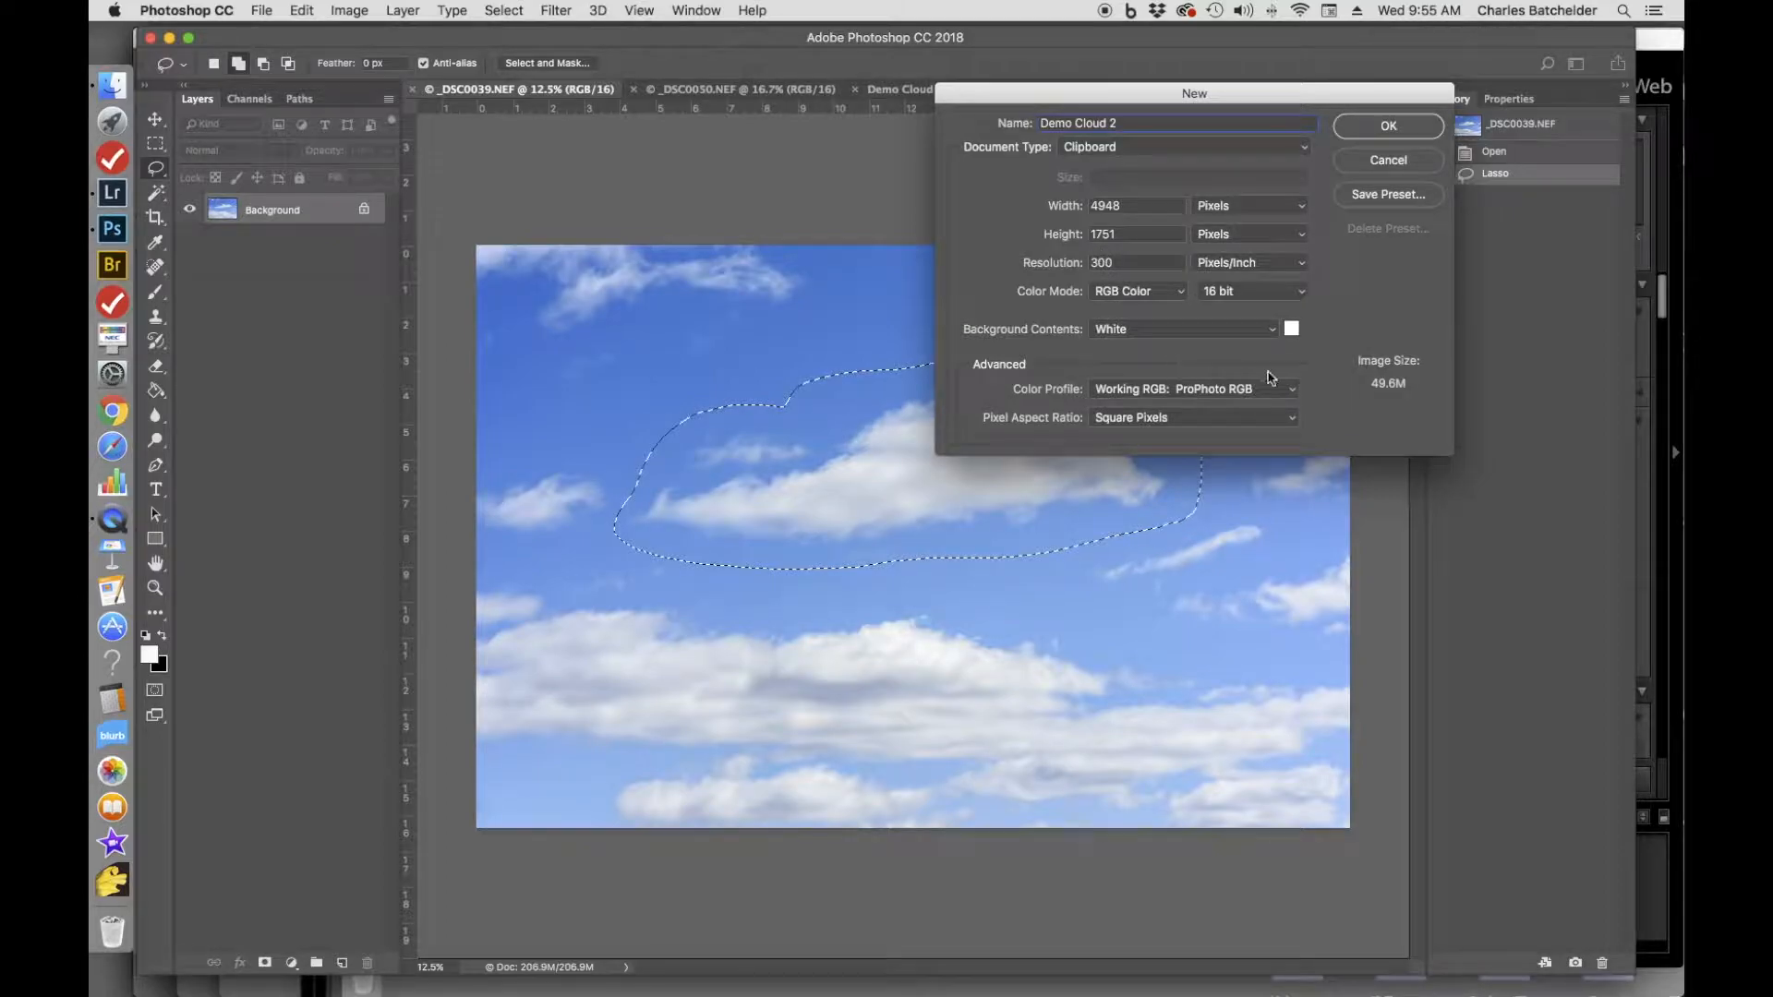
pyautogui.click(1390, 129)
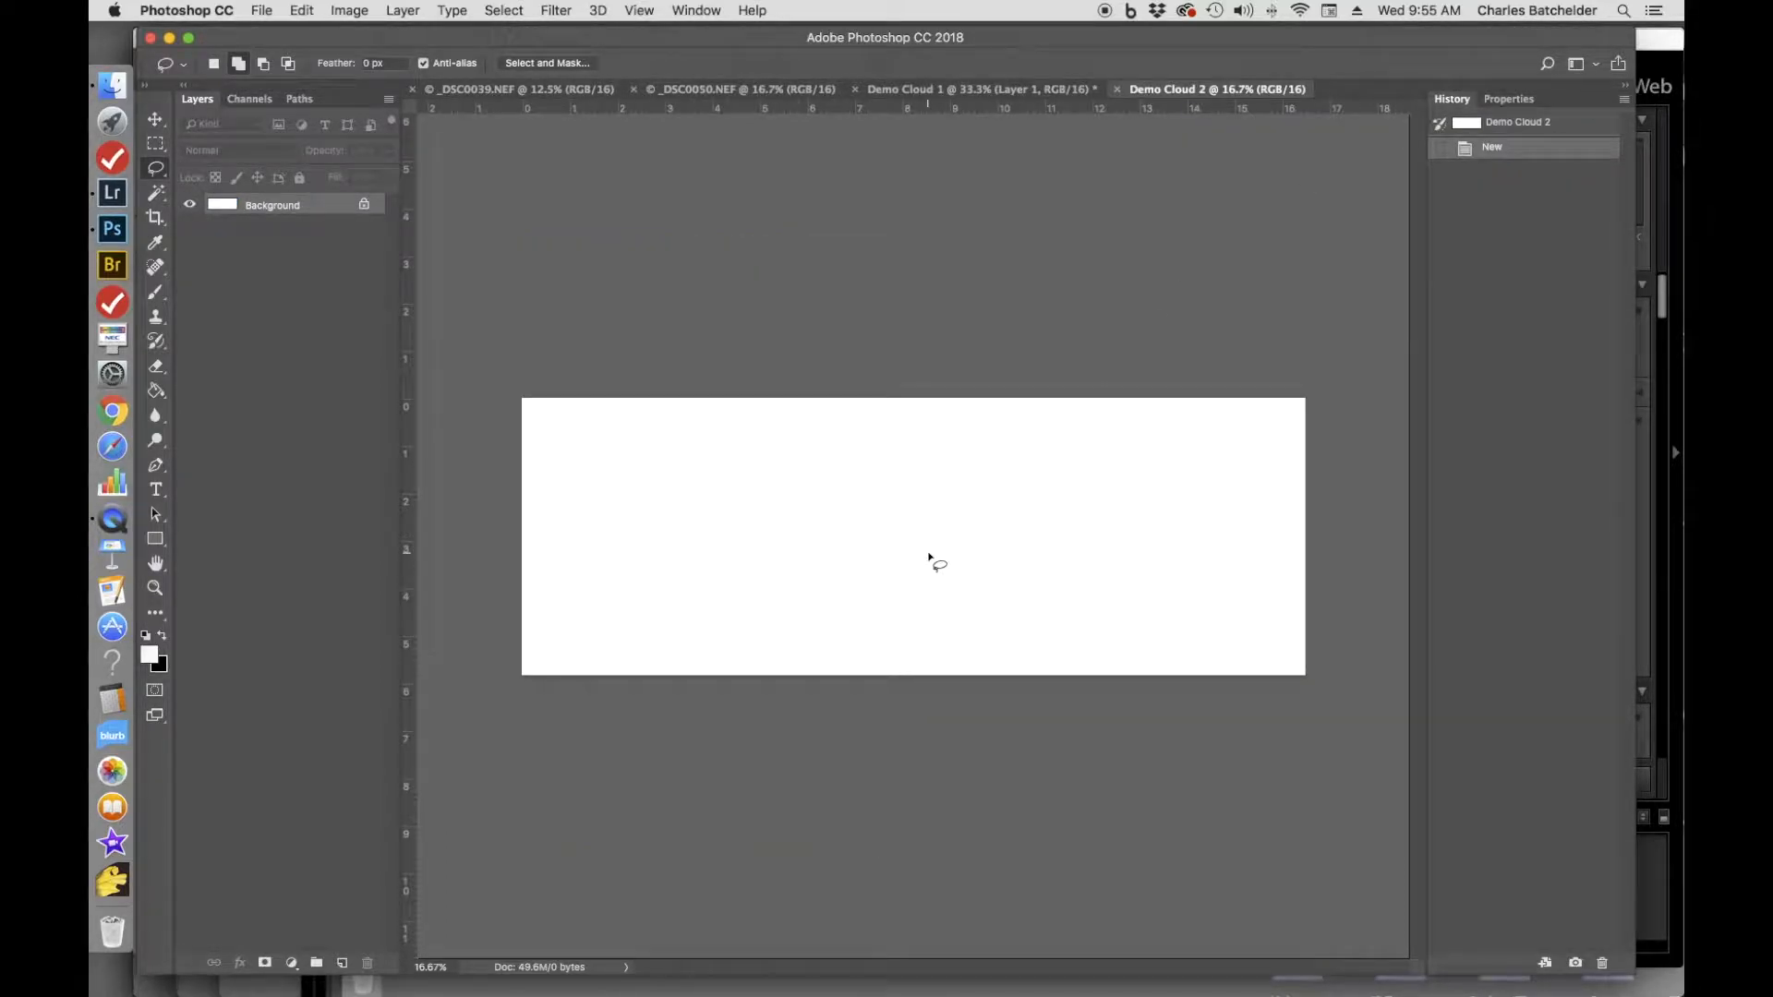
pyautogui.click(303, 11)
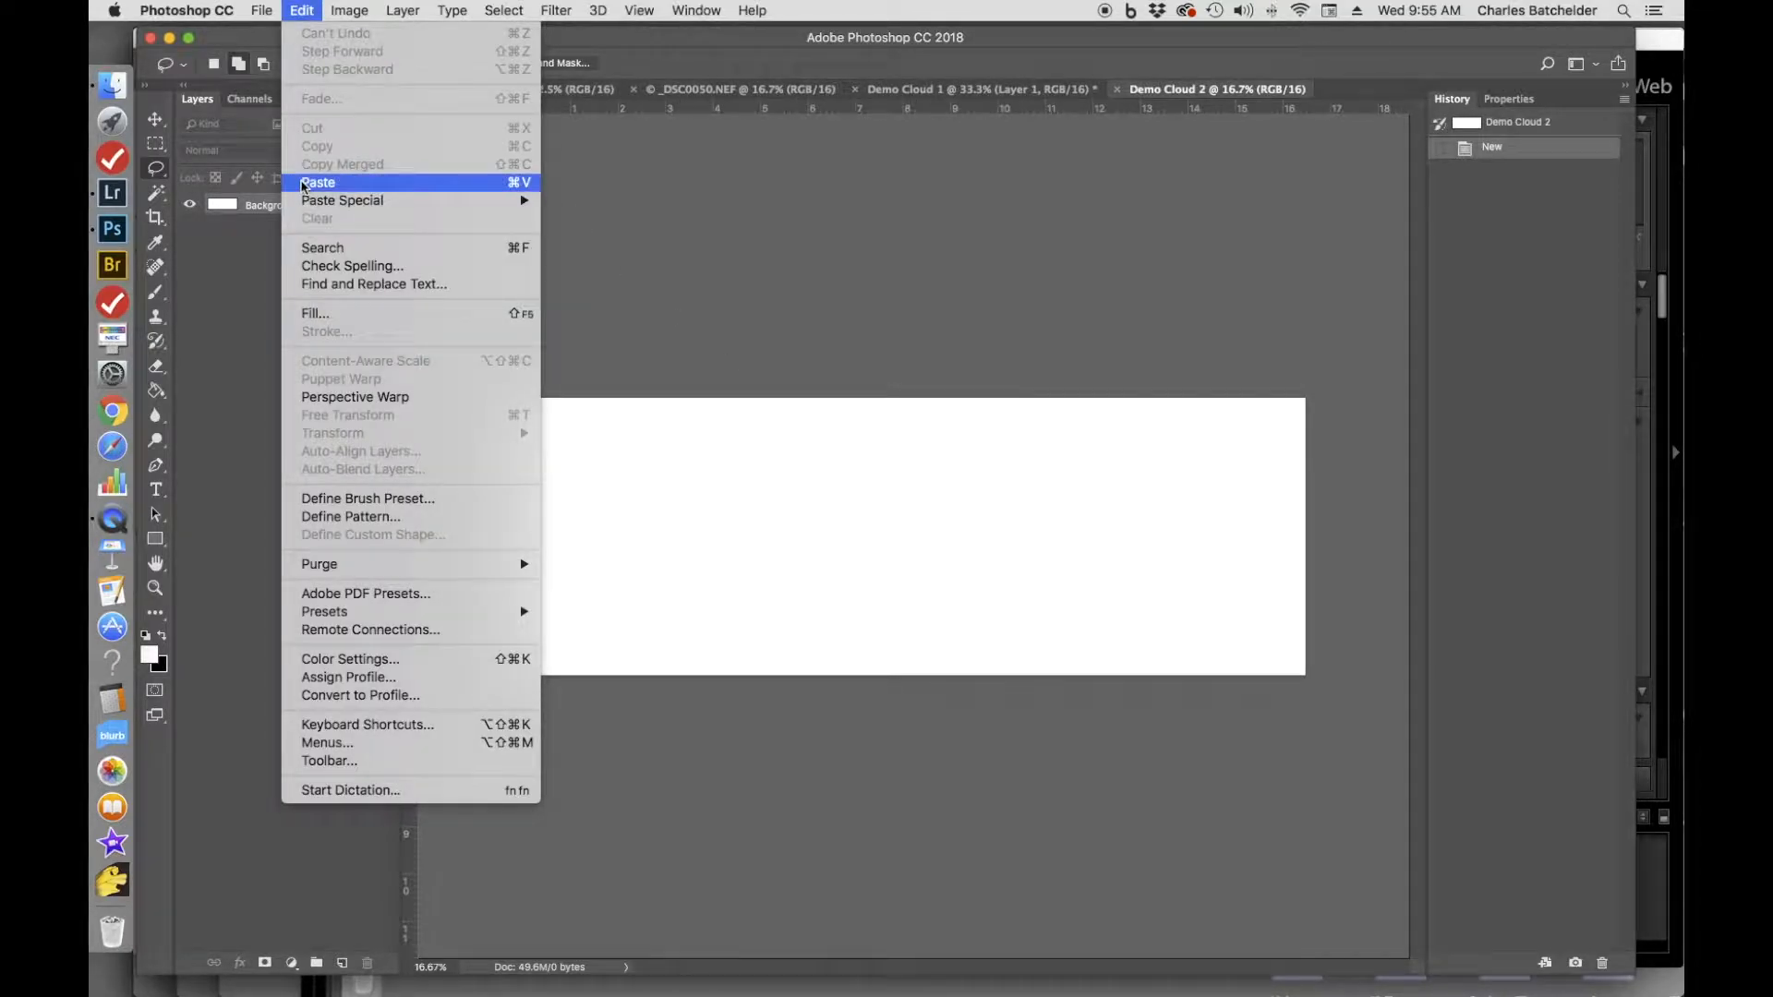
pyautogui.click(312, 187)
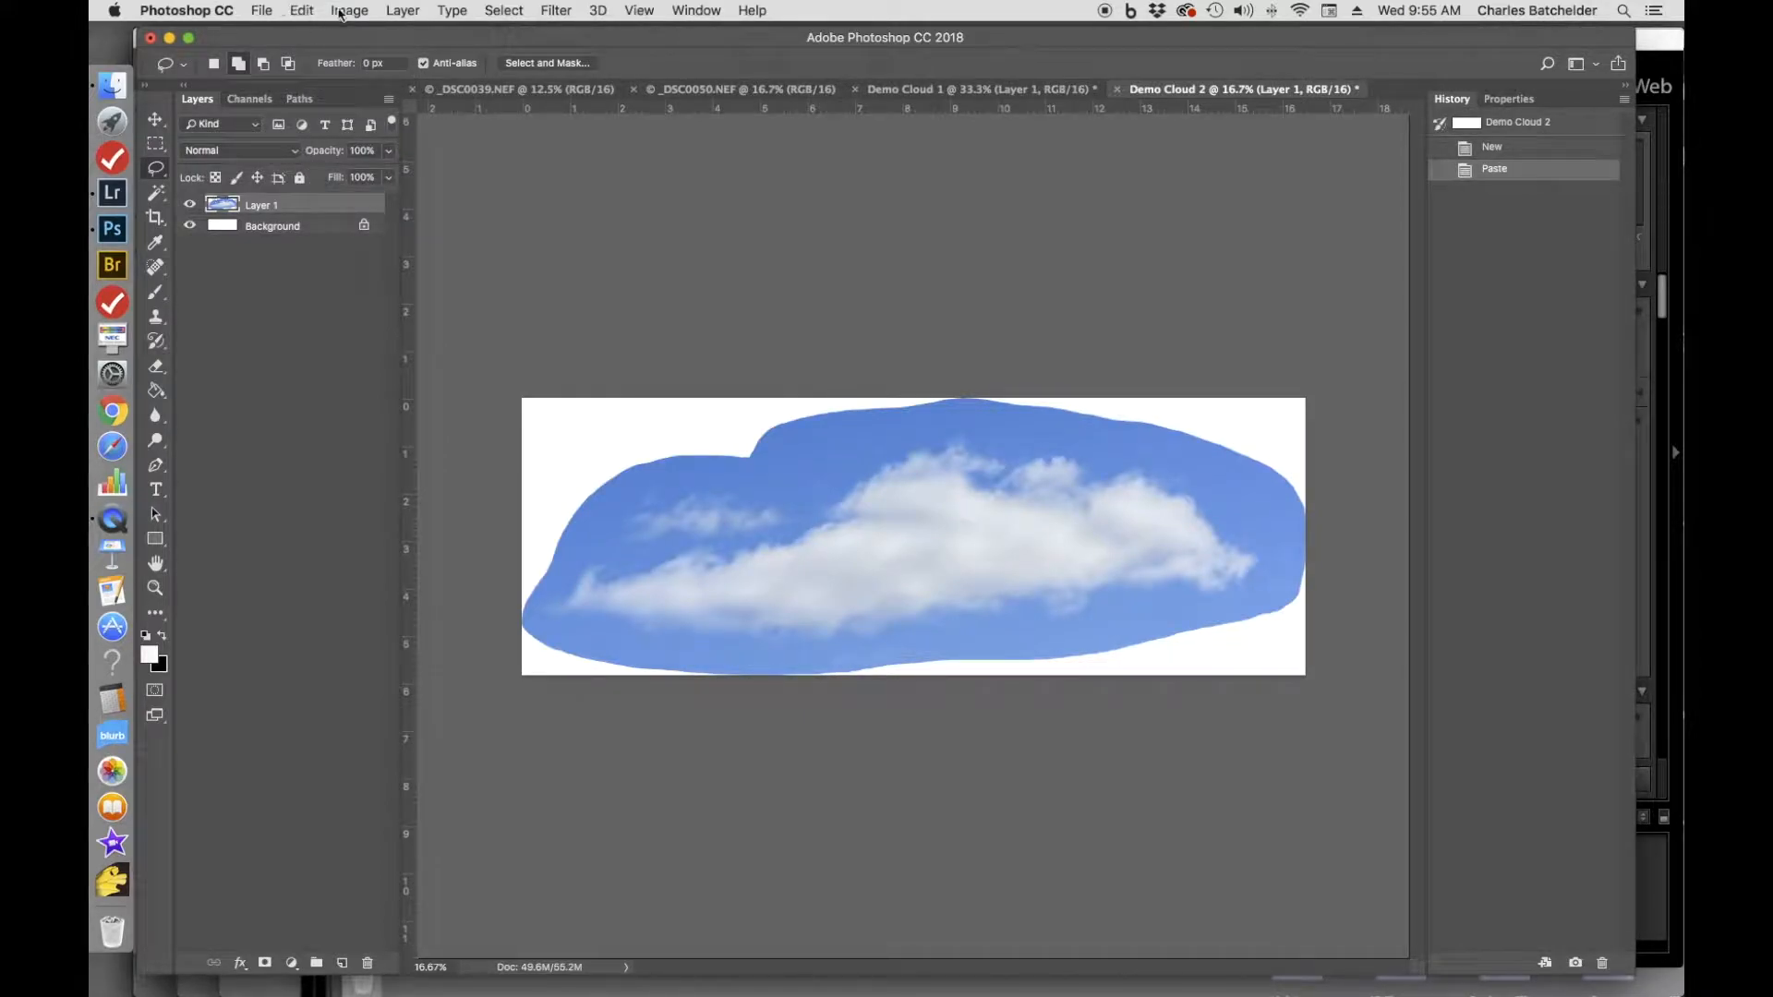
# Convert the pasted cloud layer to black and white with Blues set to -137%.
pyautogui.click(356, 12)
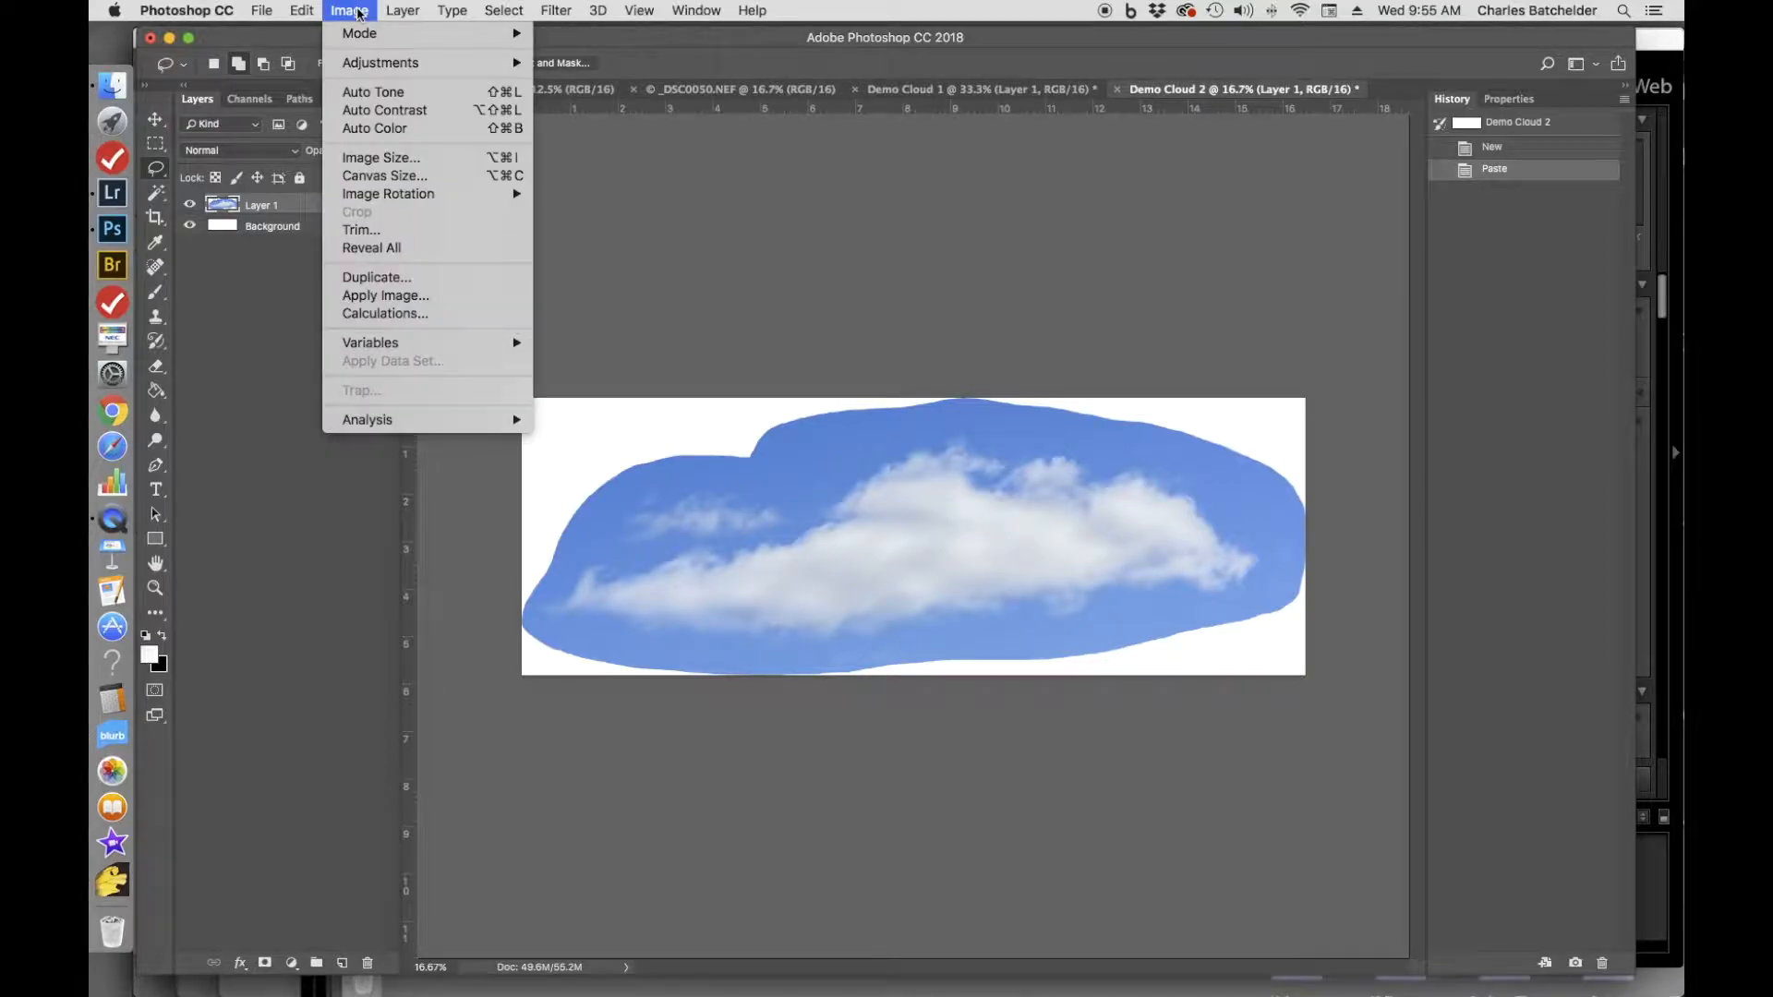
pyautogui.moveTo(367, 61)
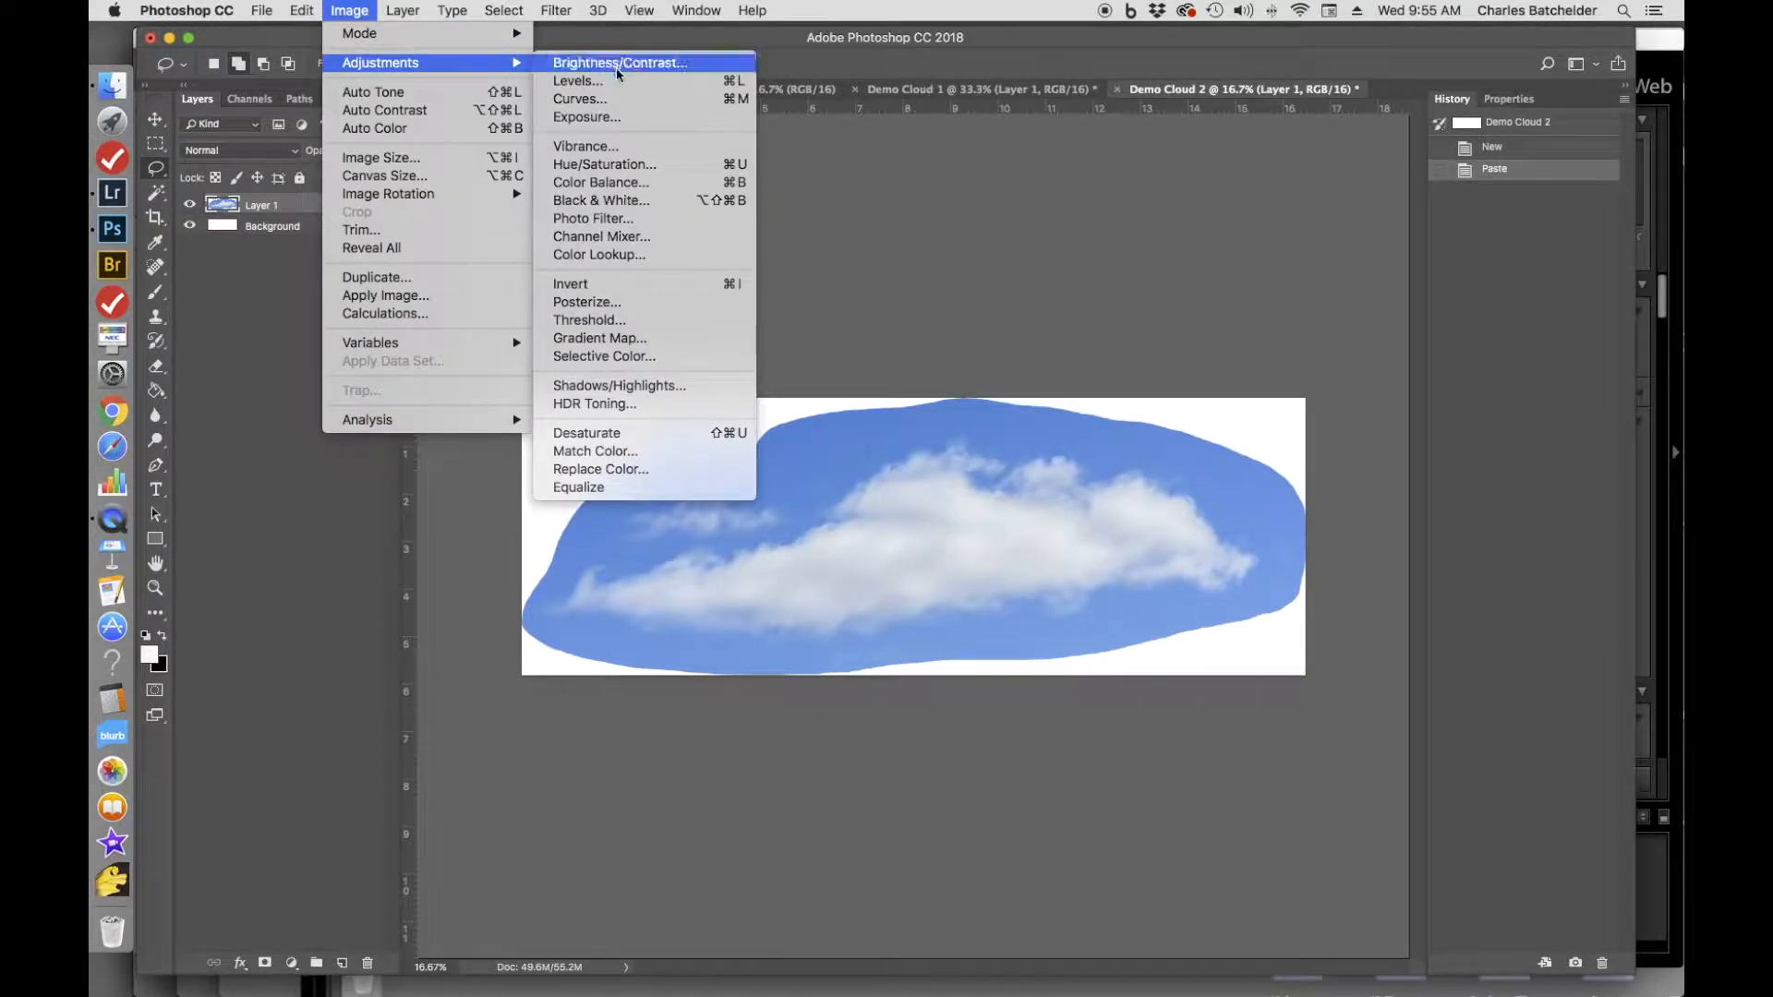
pyautogui.click(600, 200)
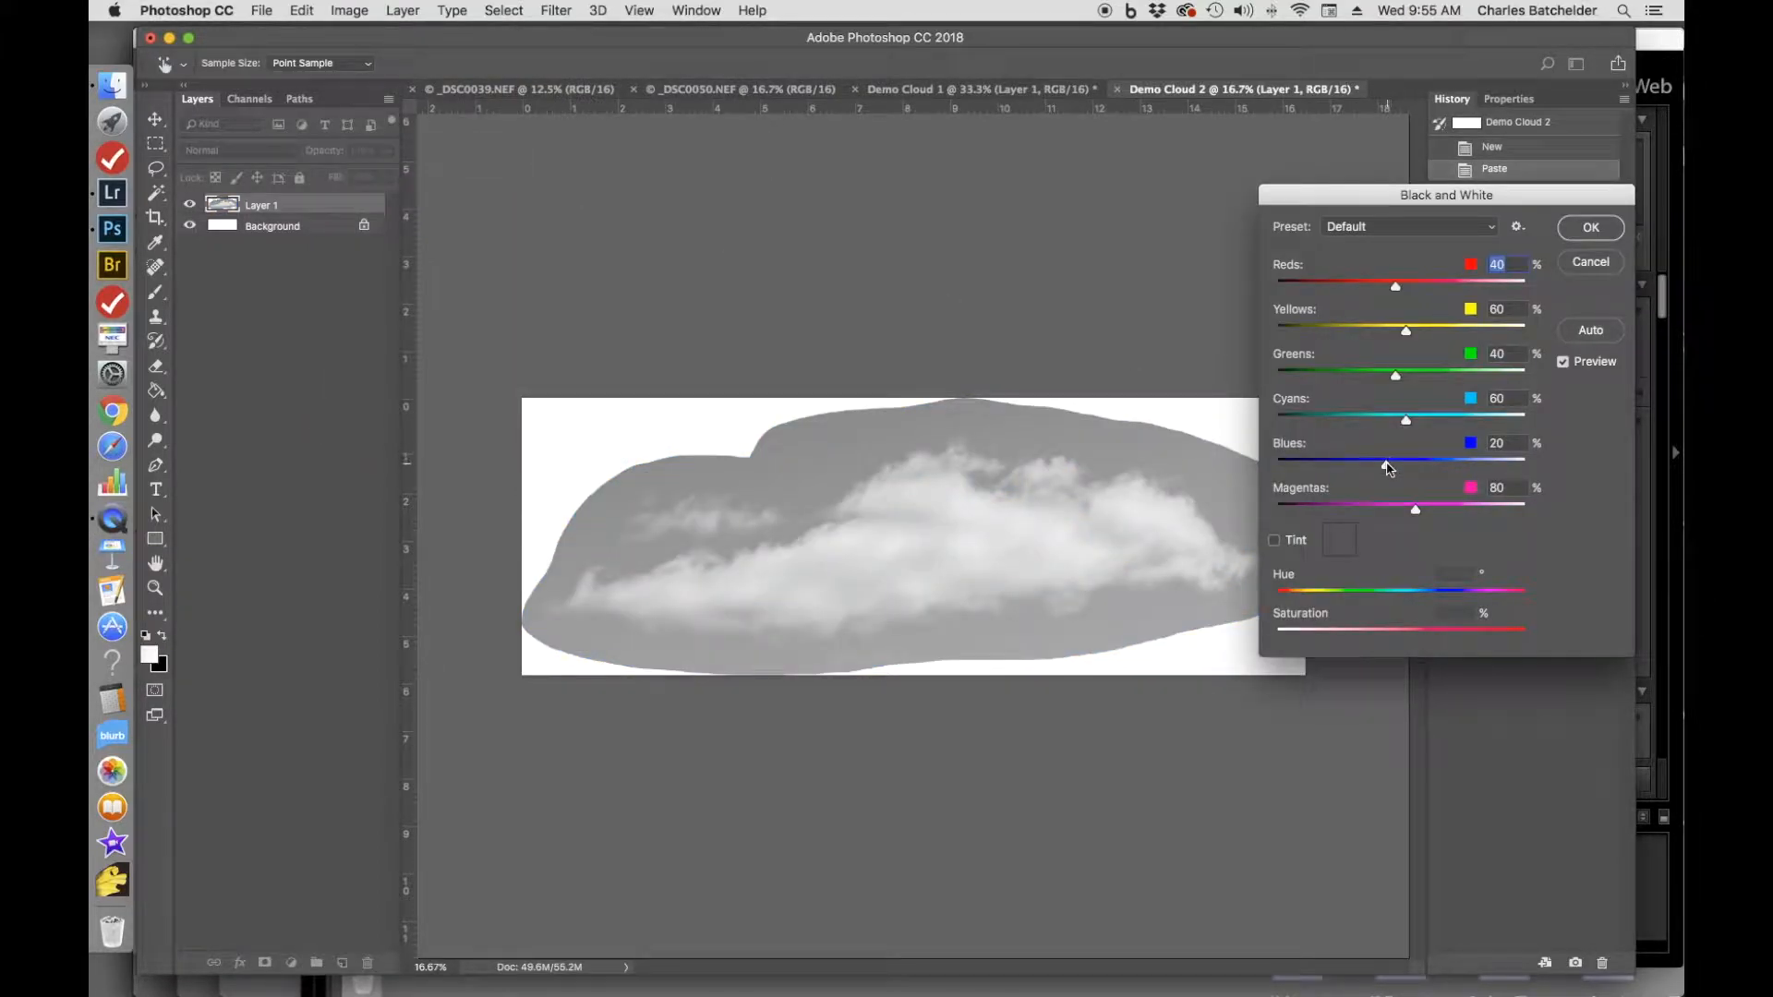
pyautogui.moveTo(1388, 469); pyautogui.dragTo(1310, 467)
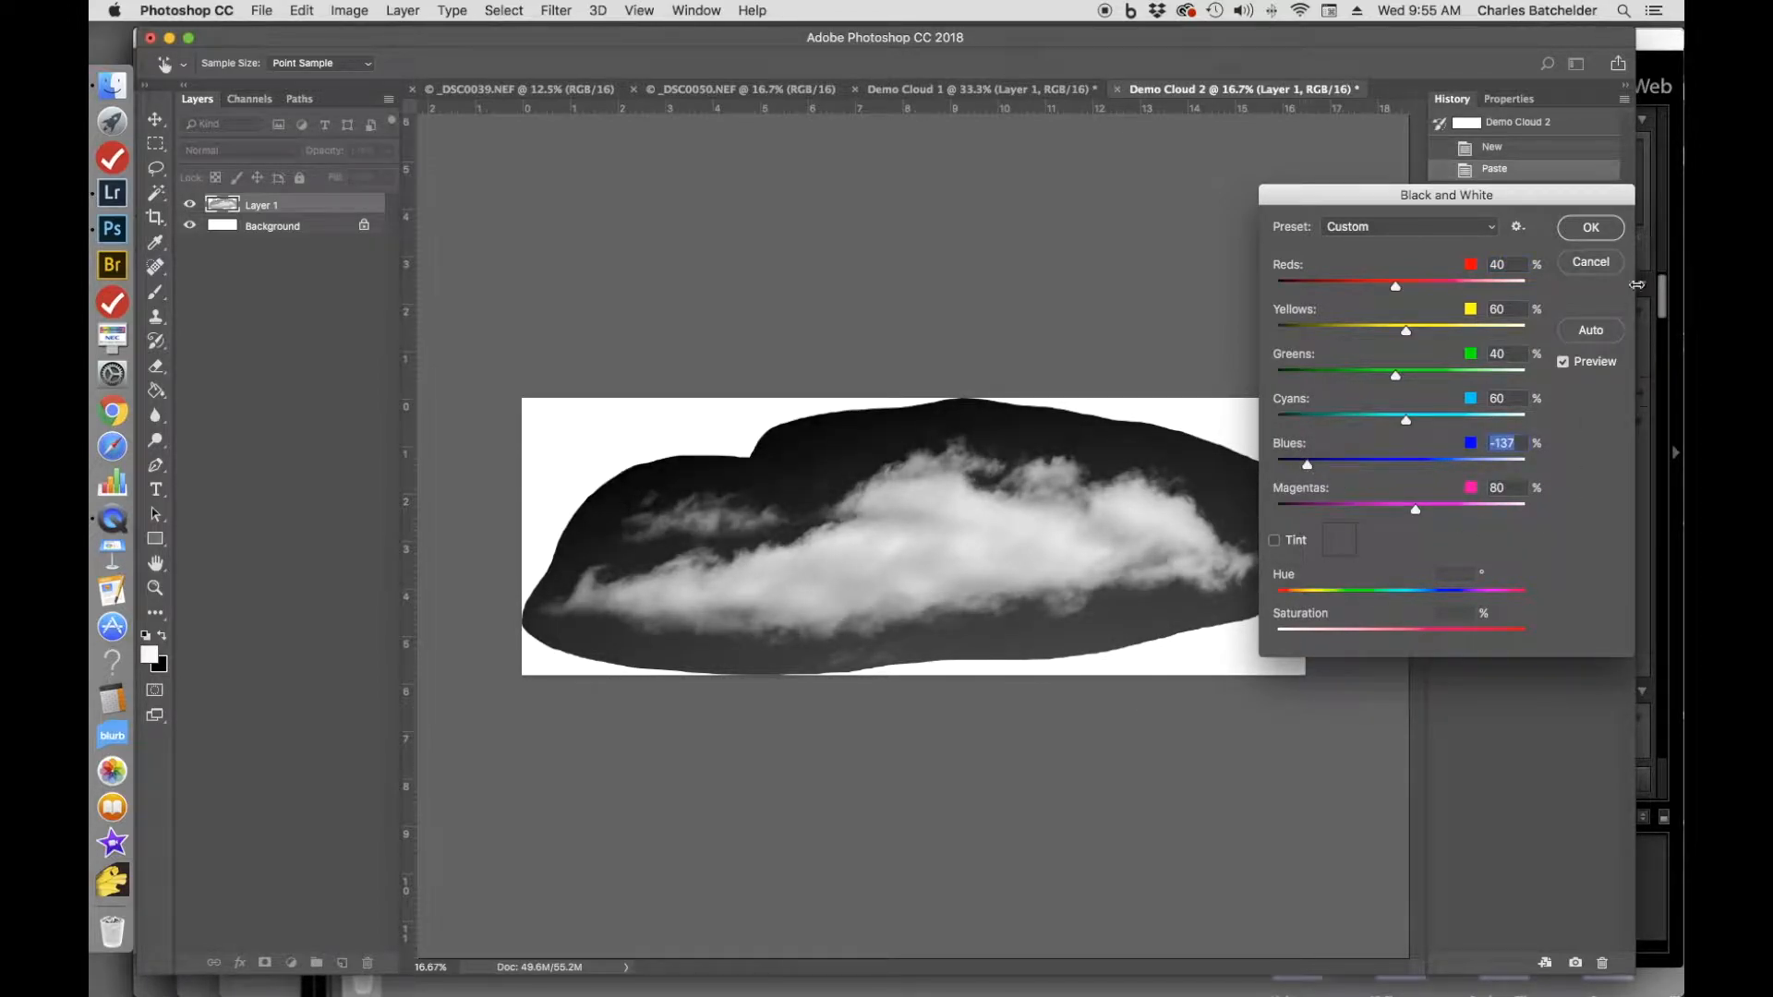
pyautogui.click(1589, 231)
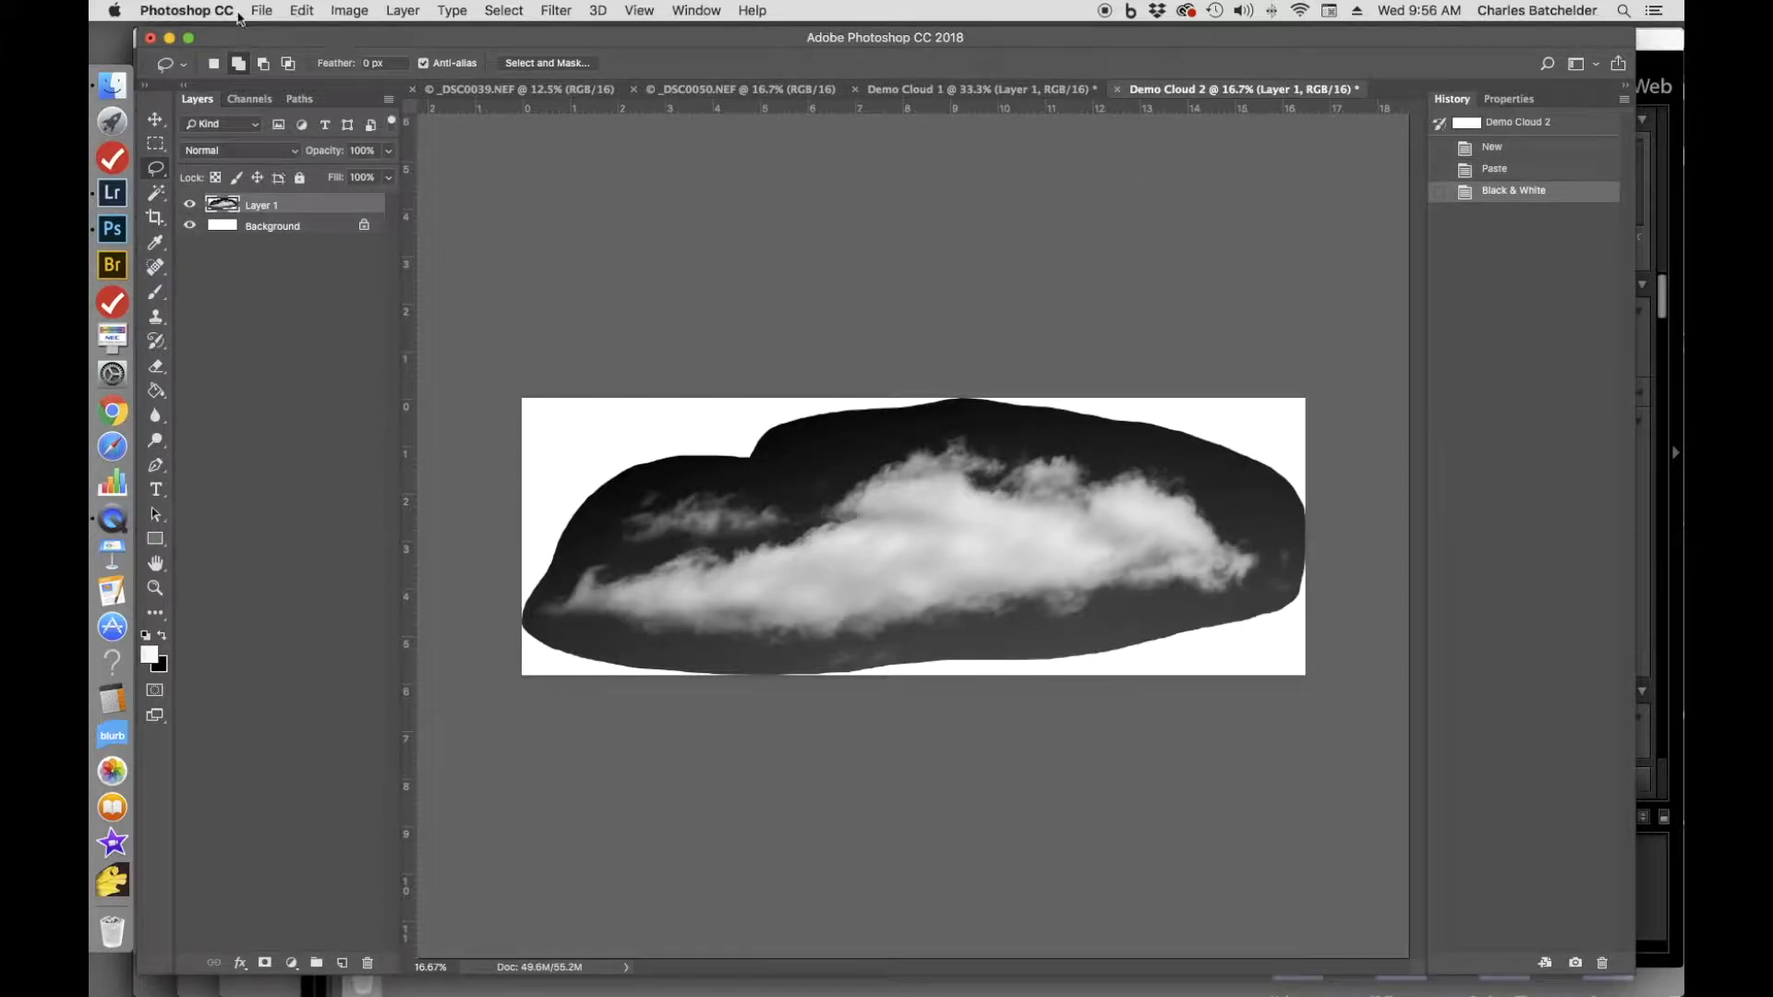
# Invert the tones of the black-and-white cloud layer in Demo Cloud 2.
pyautogui.click(355, 11)
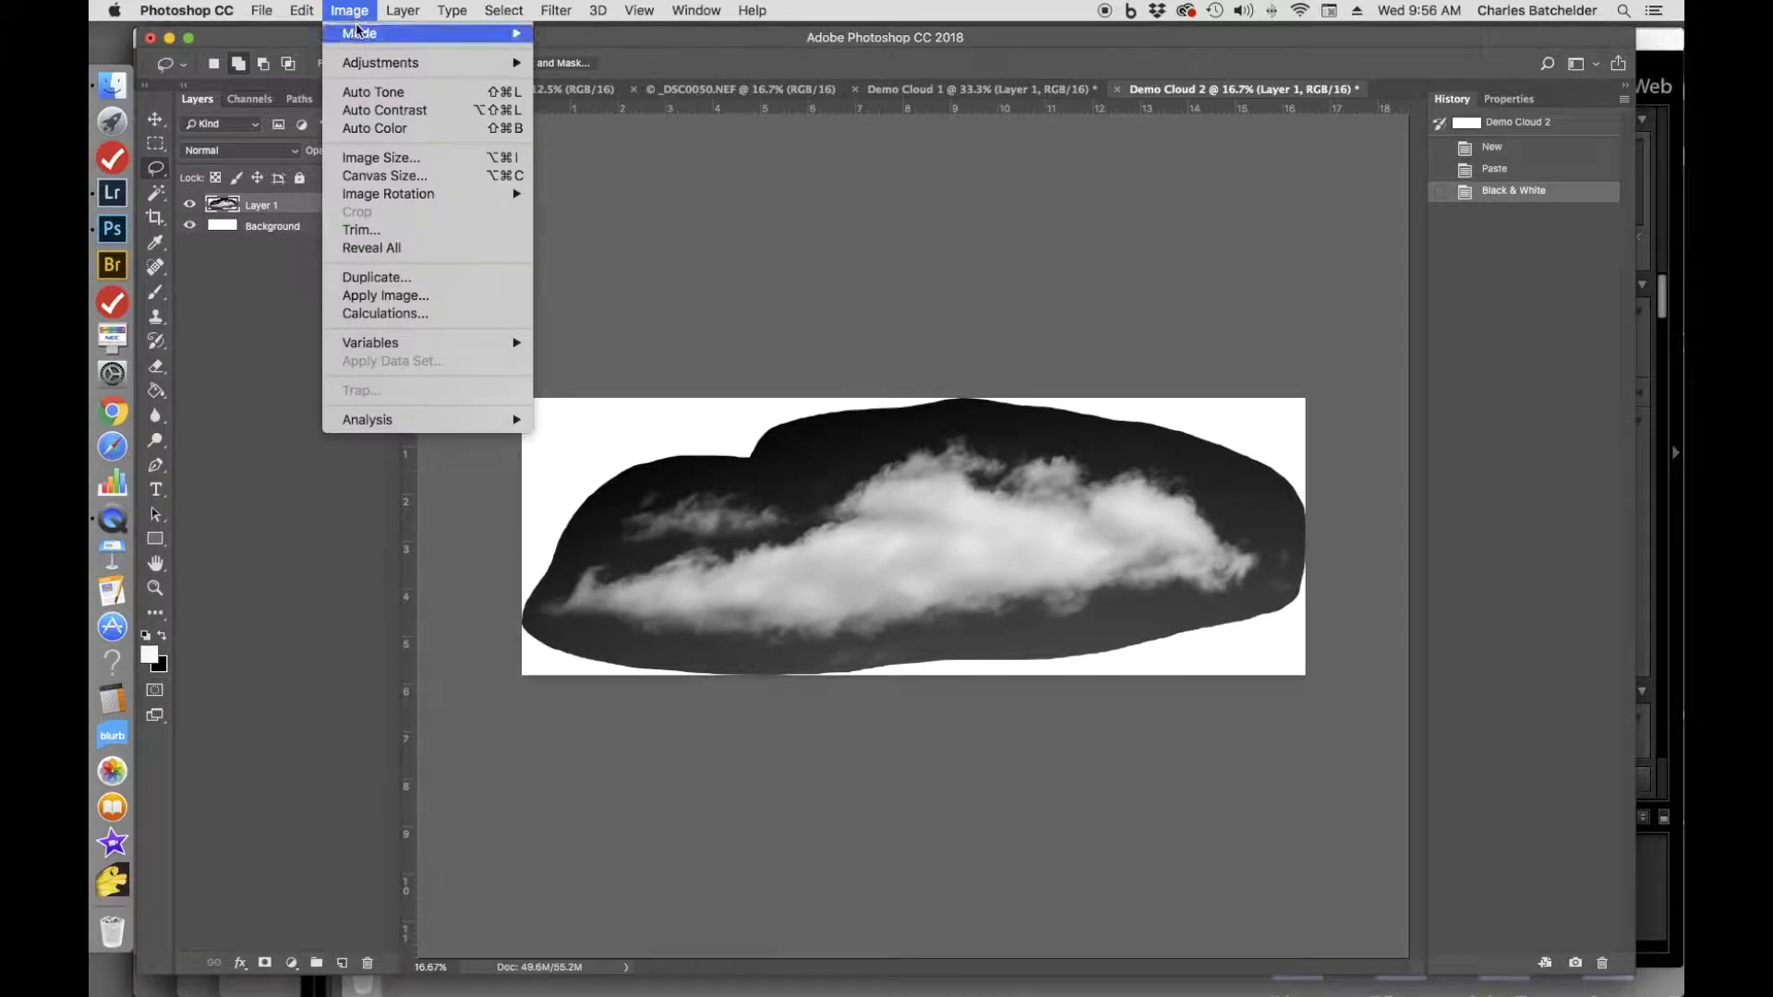
pyautogui.moveTo(369, 62)
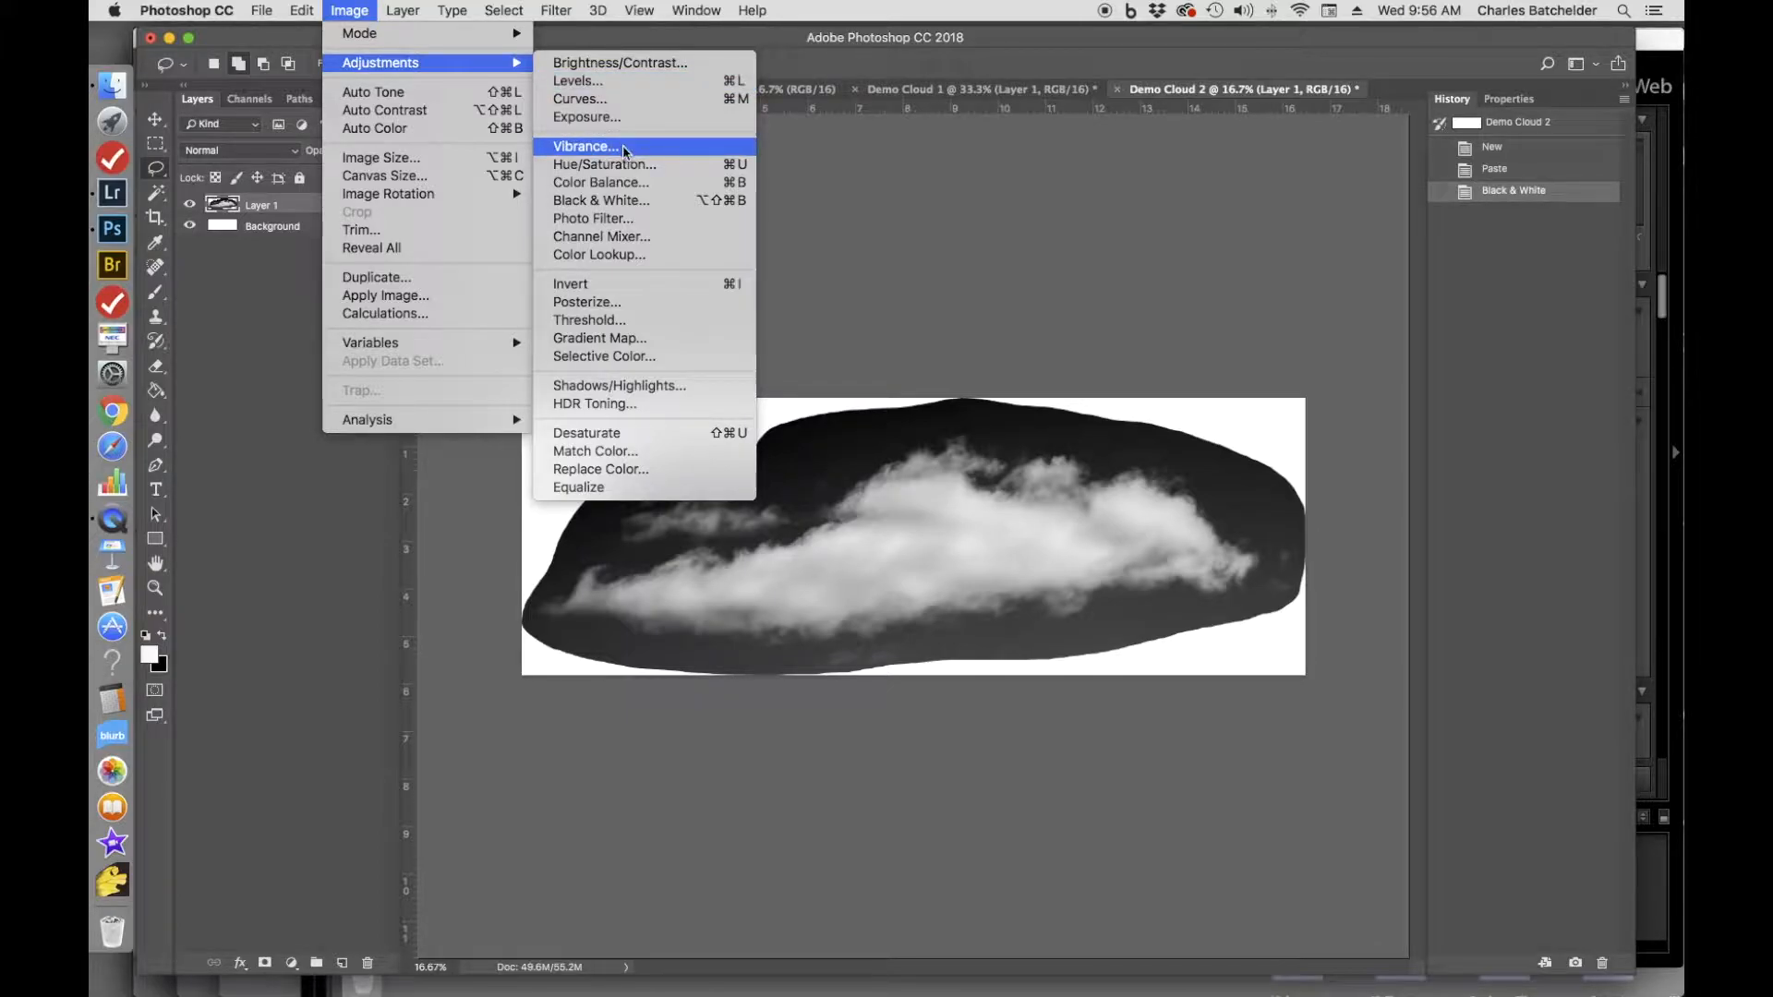
pyautogui.click(601, 284)
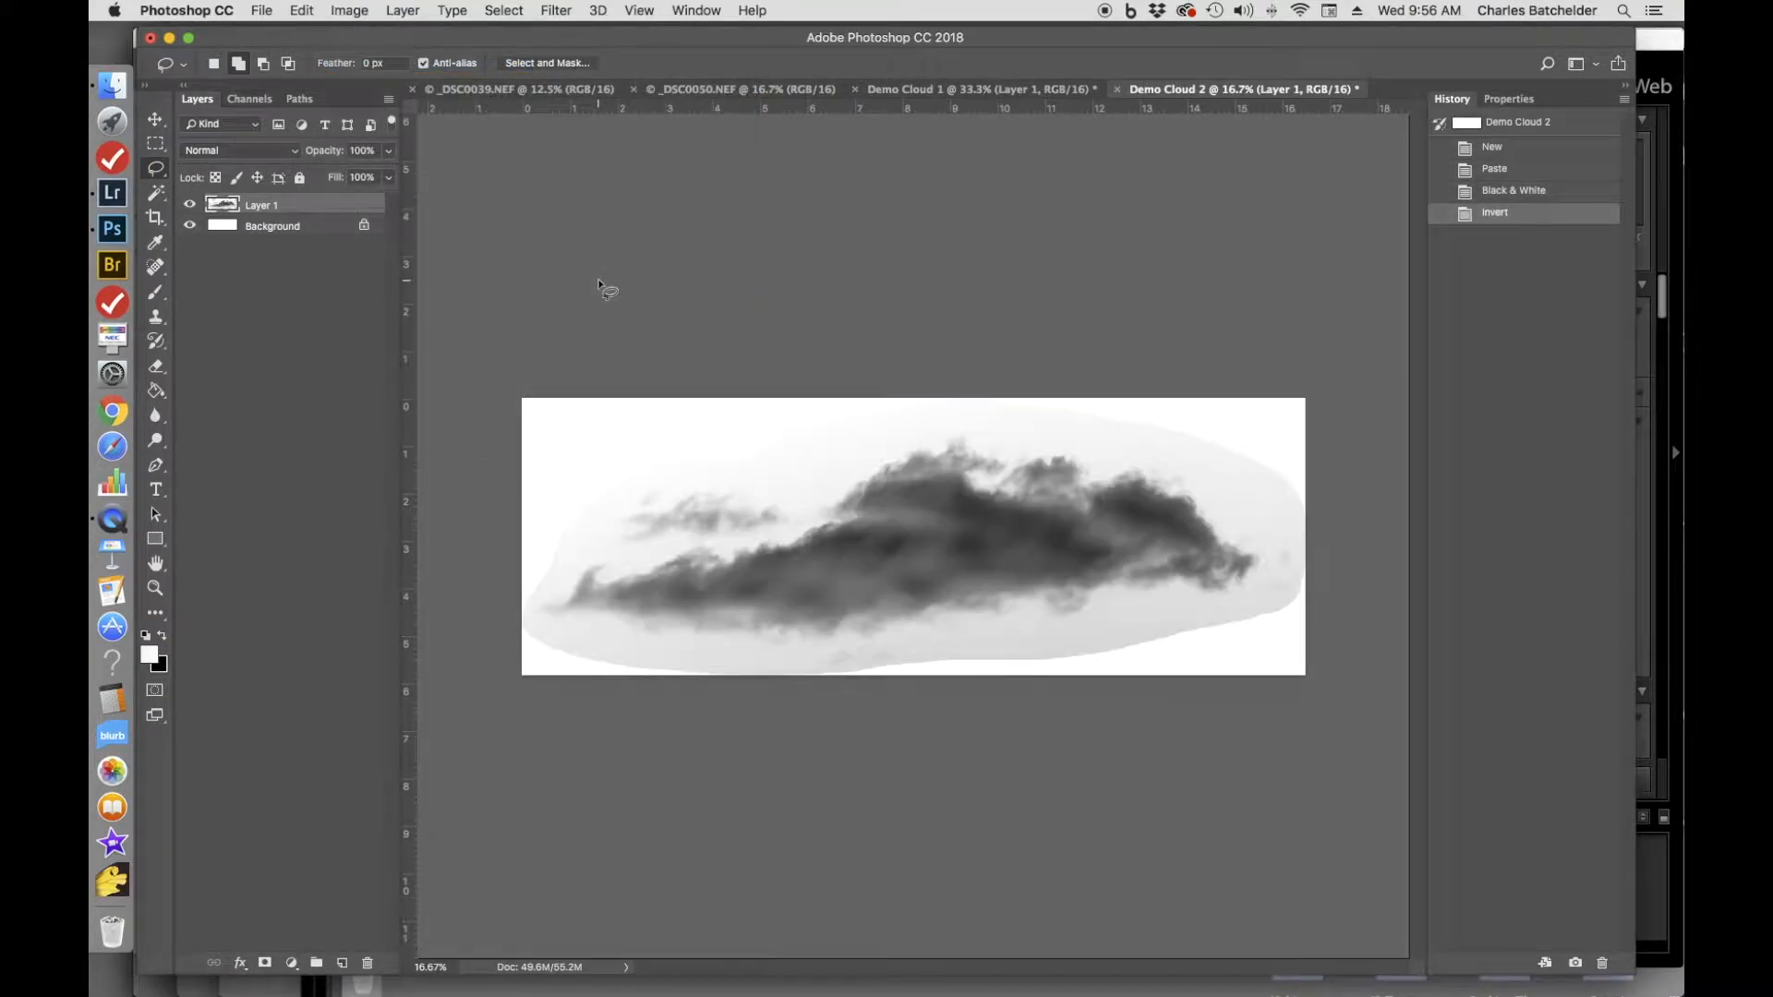
# Apply Levels to the inverted Demo Cloud 2 layer with a black input of 33 and a white input of 193.
pyautogui.click(343, 12)
pyautogui.moveTo(355, 65)
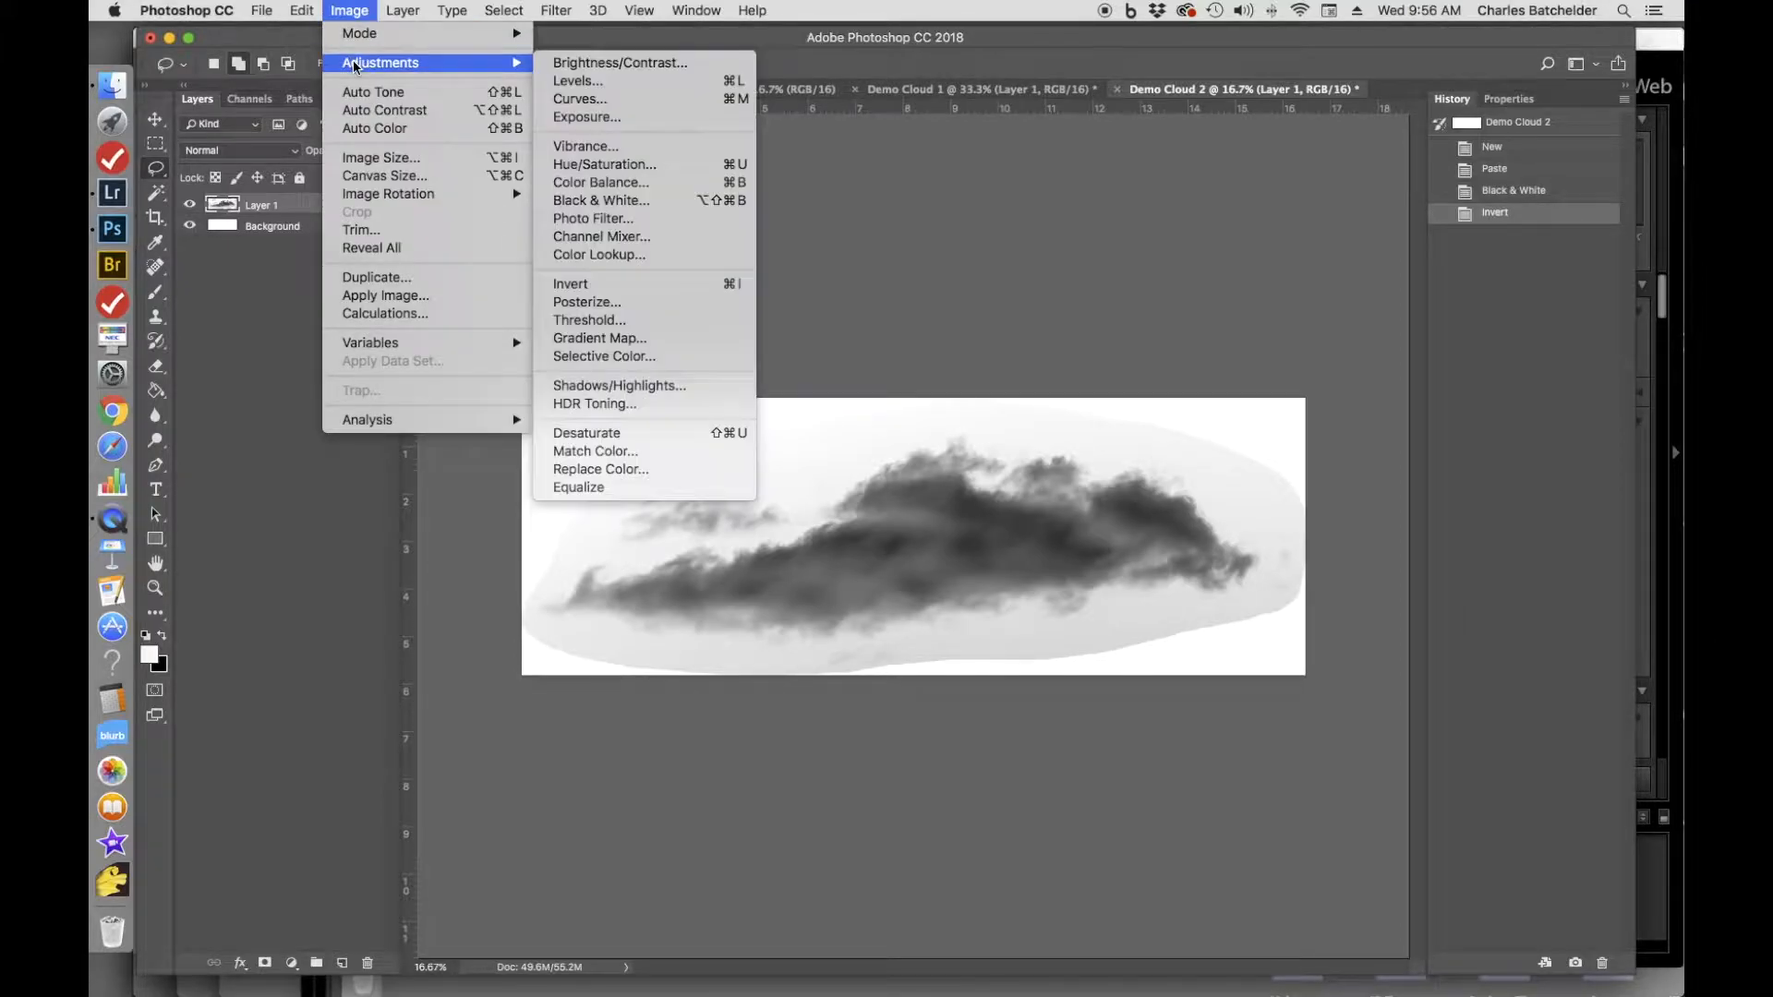
pyautogui.click(658, 90)
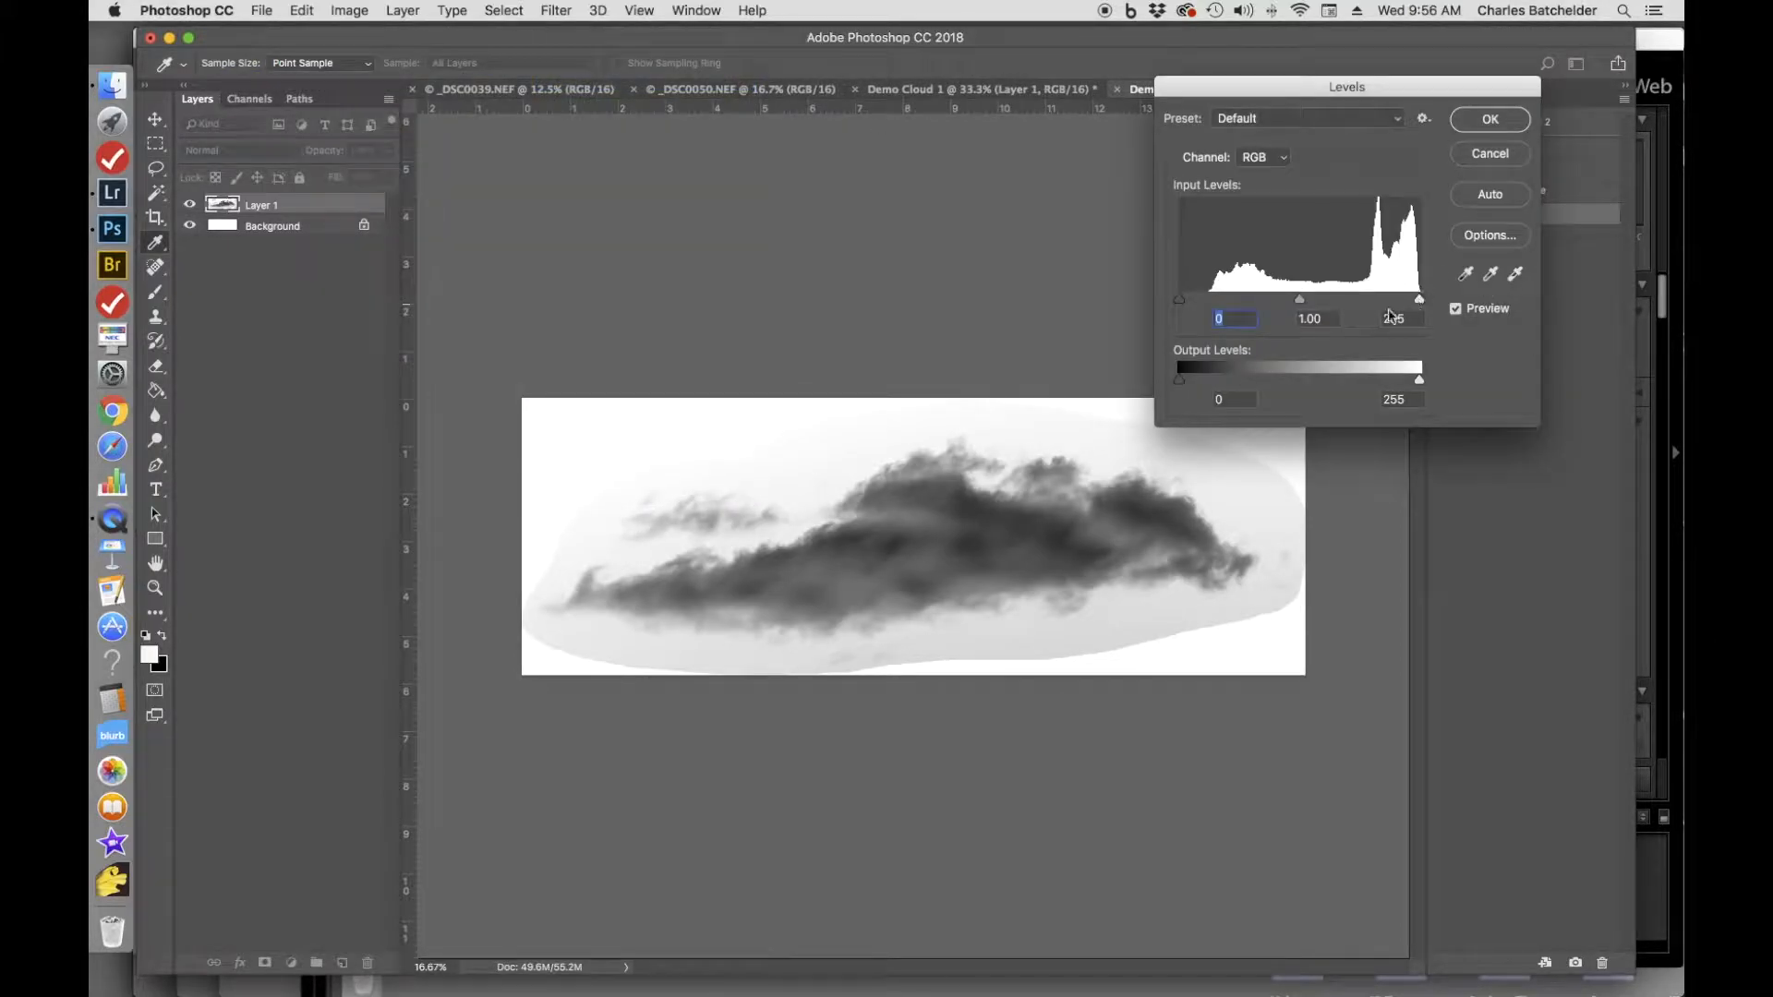
pyautogui.moveTo(1180, 300); pyautogui.dragTo(1212, 300)
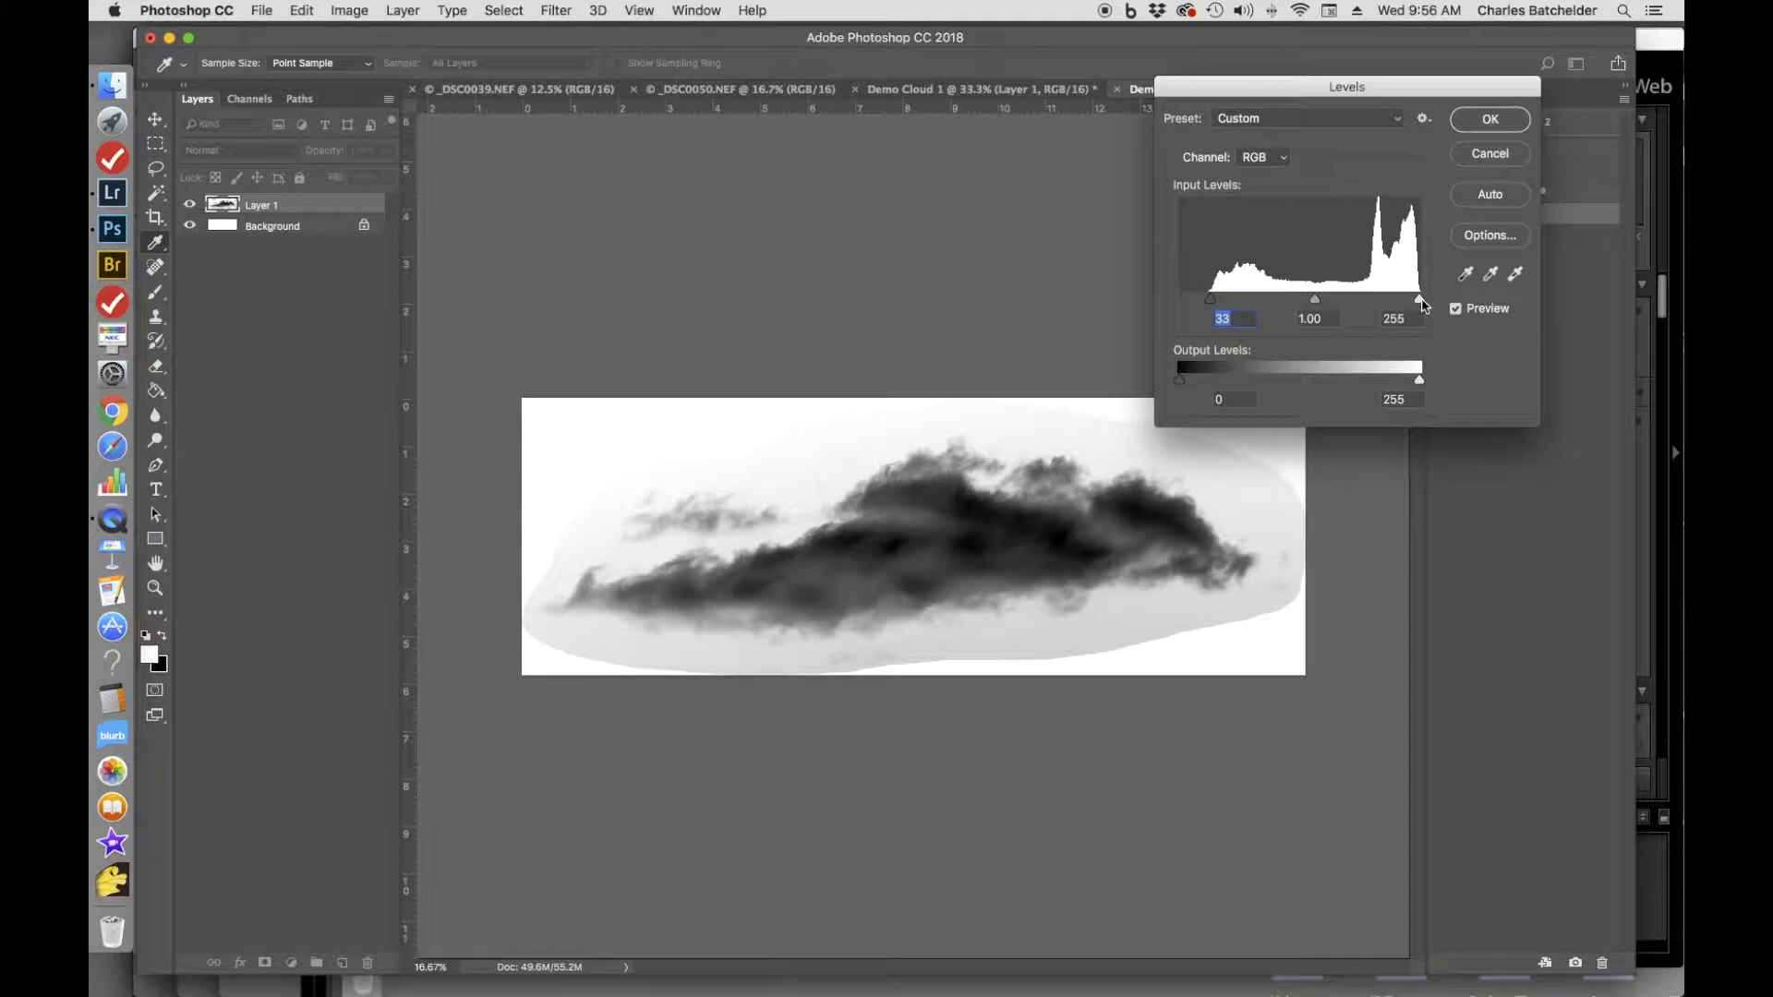
pyautogui.moveTo(1422, 302); pyautogui.dragTo(1376, 307)
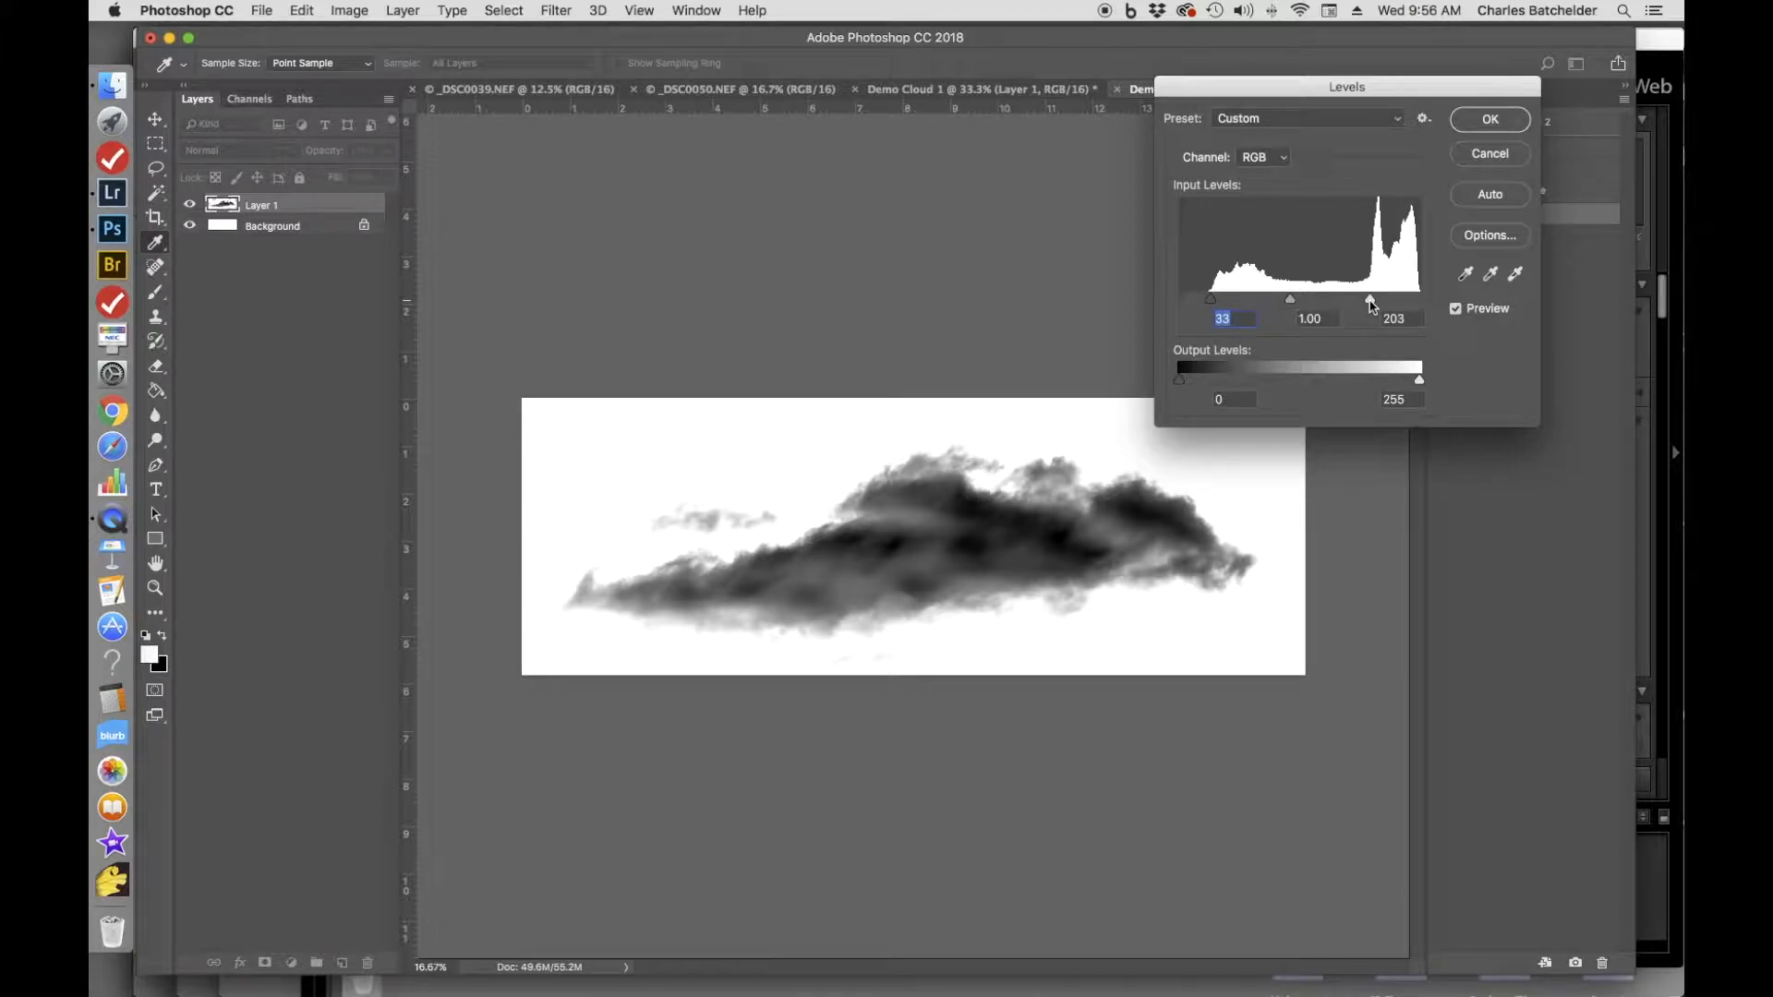
pyautogui.moveTo(1371, 306)
pyautogui.mouseDown()
pyautogui.moveTo(1308, 305)
pyautogui.moveTo(1398, 306)
pyautogui.moveTo(1367, 307)
pyautogui.mouseUp()
pyautogui.moveTo(1363, 307); pyautogui.dragTo(1362, 307)
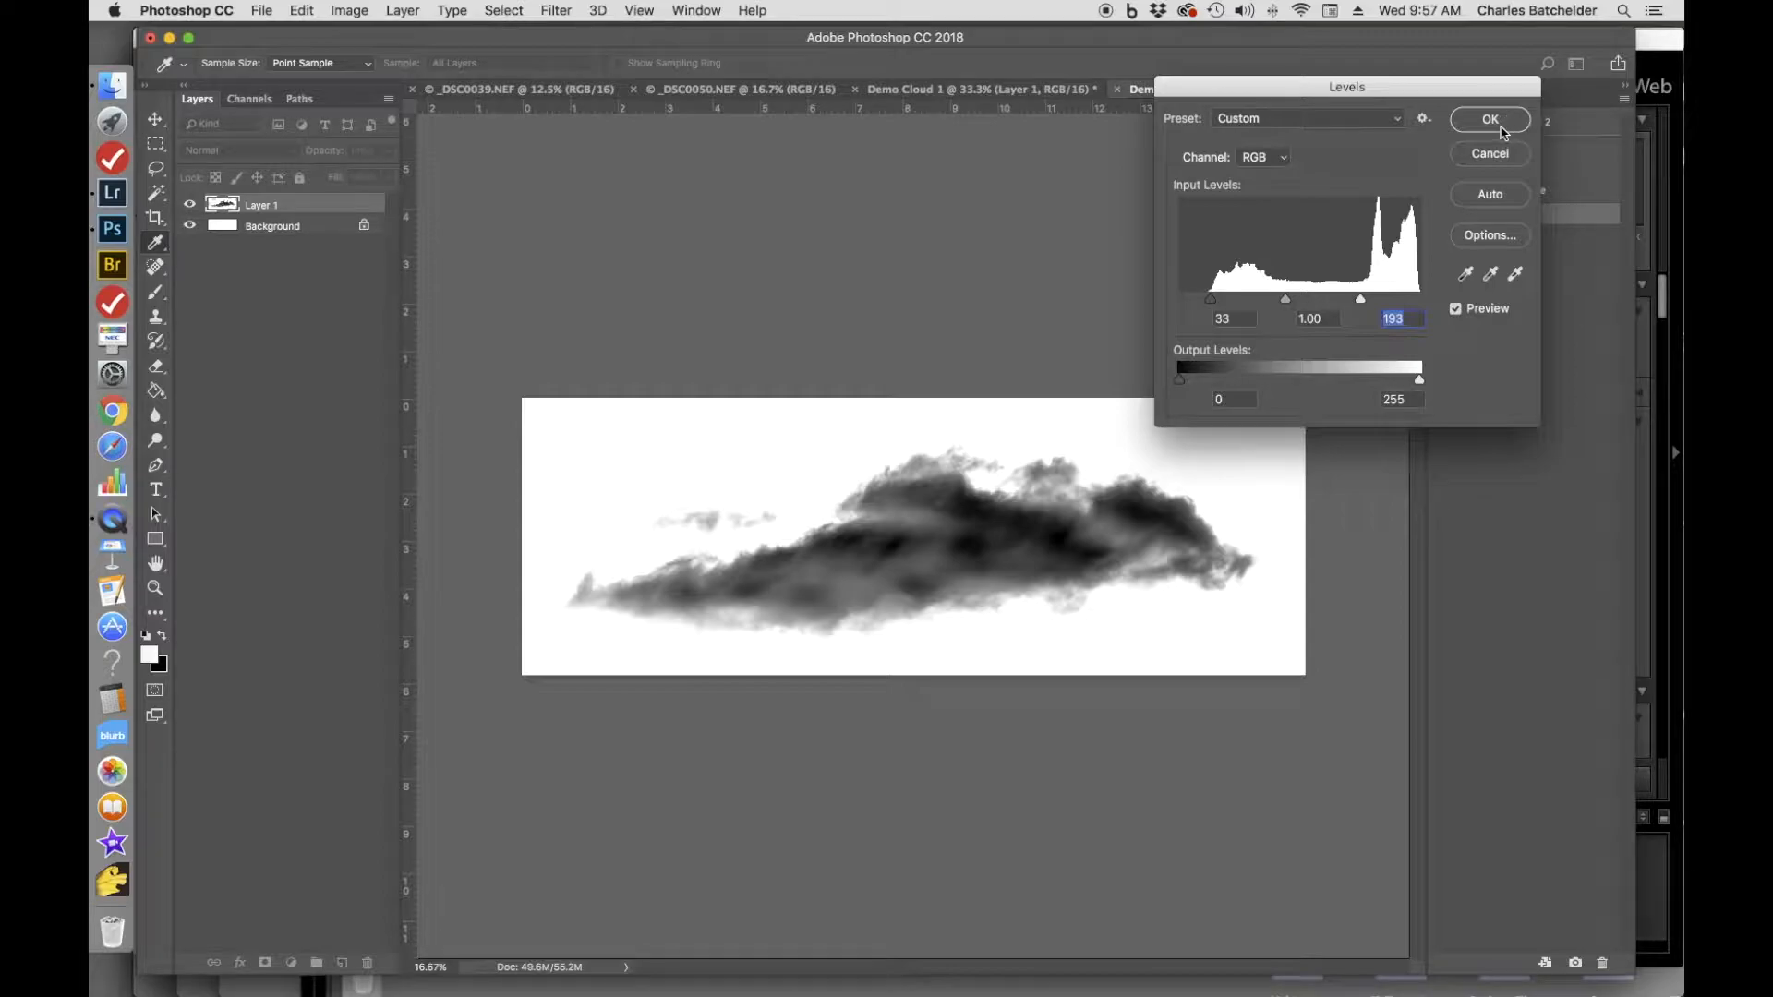
pyautogui.click(1491, 121)
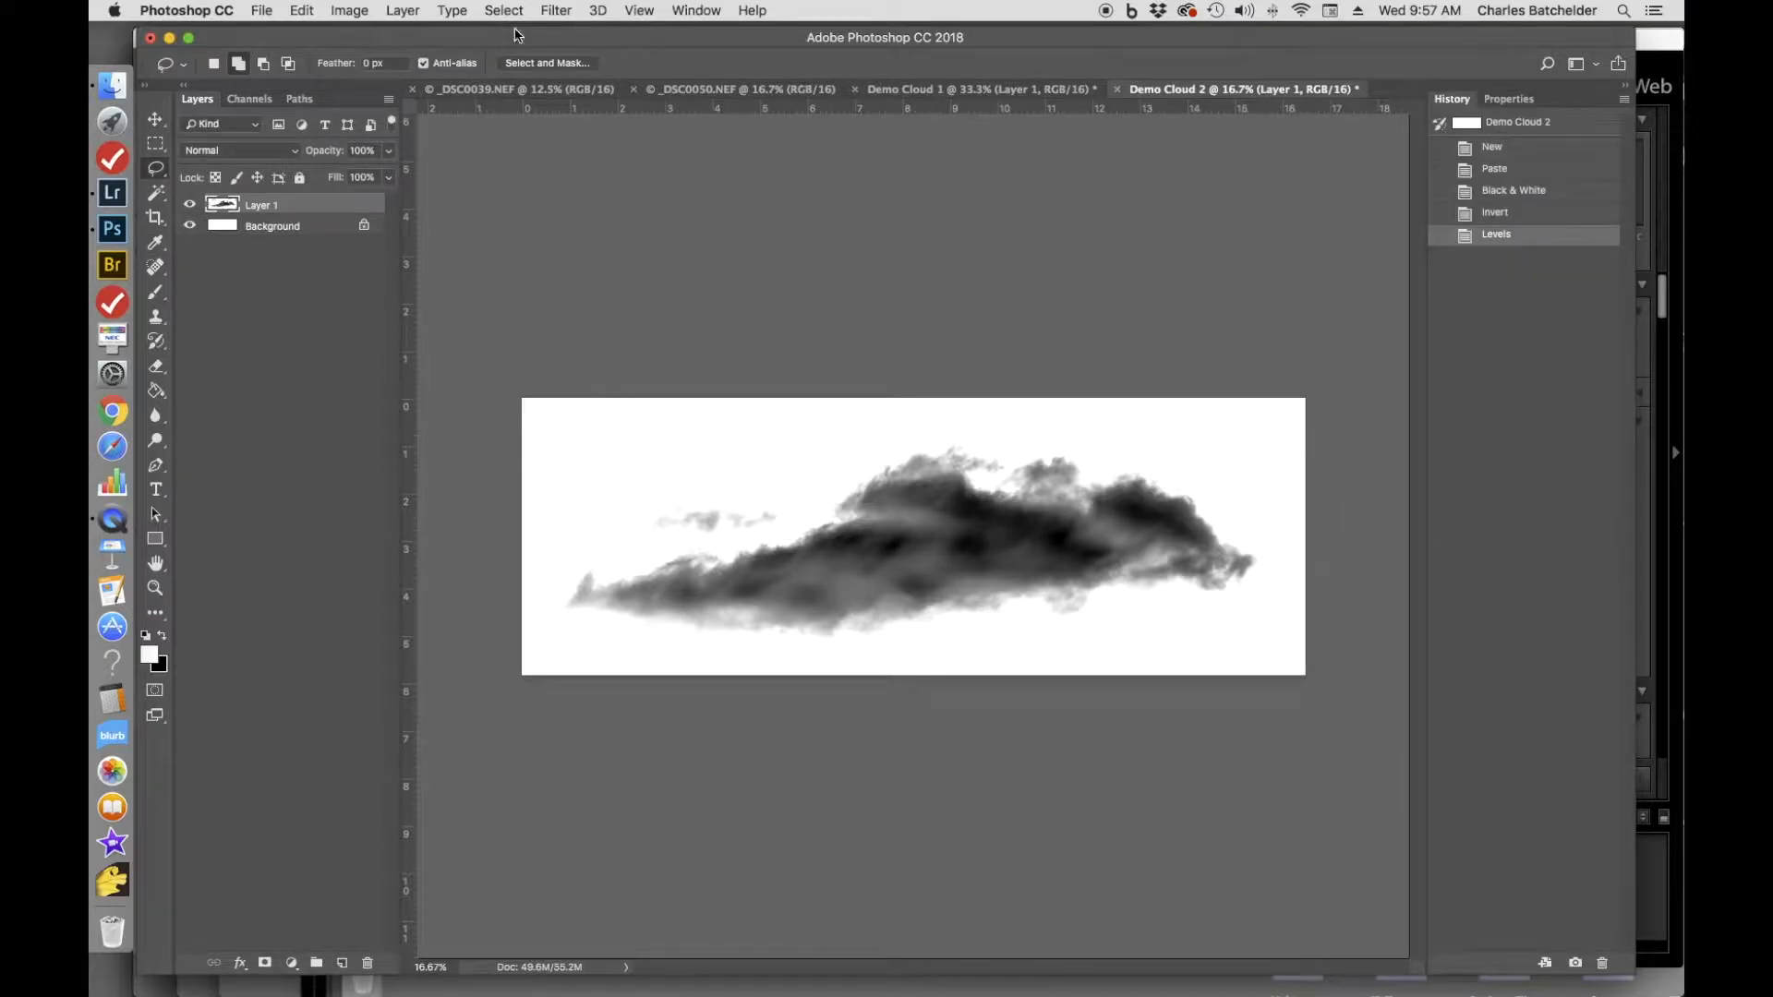
# Trim the Demo Cloud 2 canvas on all four sides, based on the top left pixel color.
pyautogui.click(350, 11)
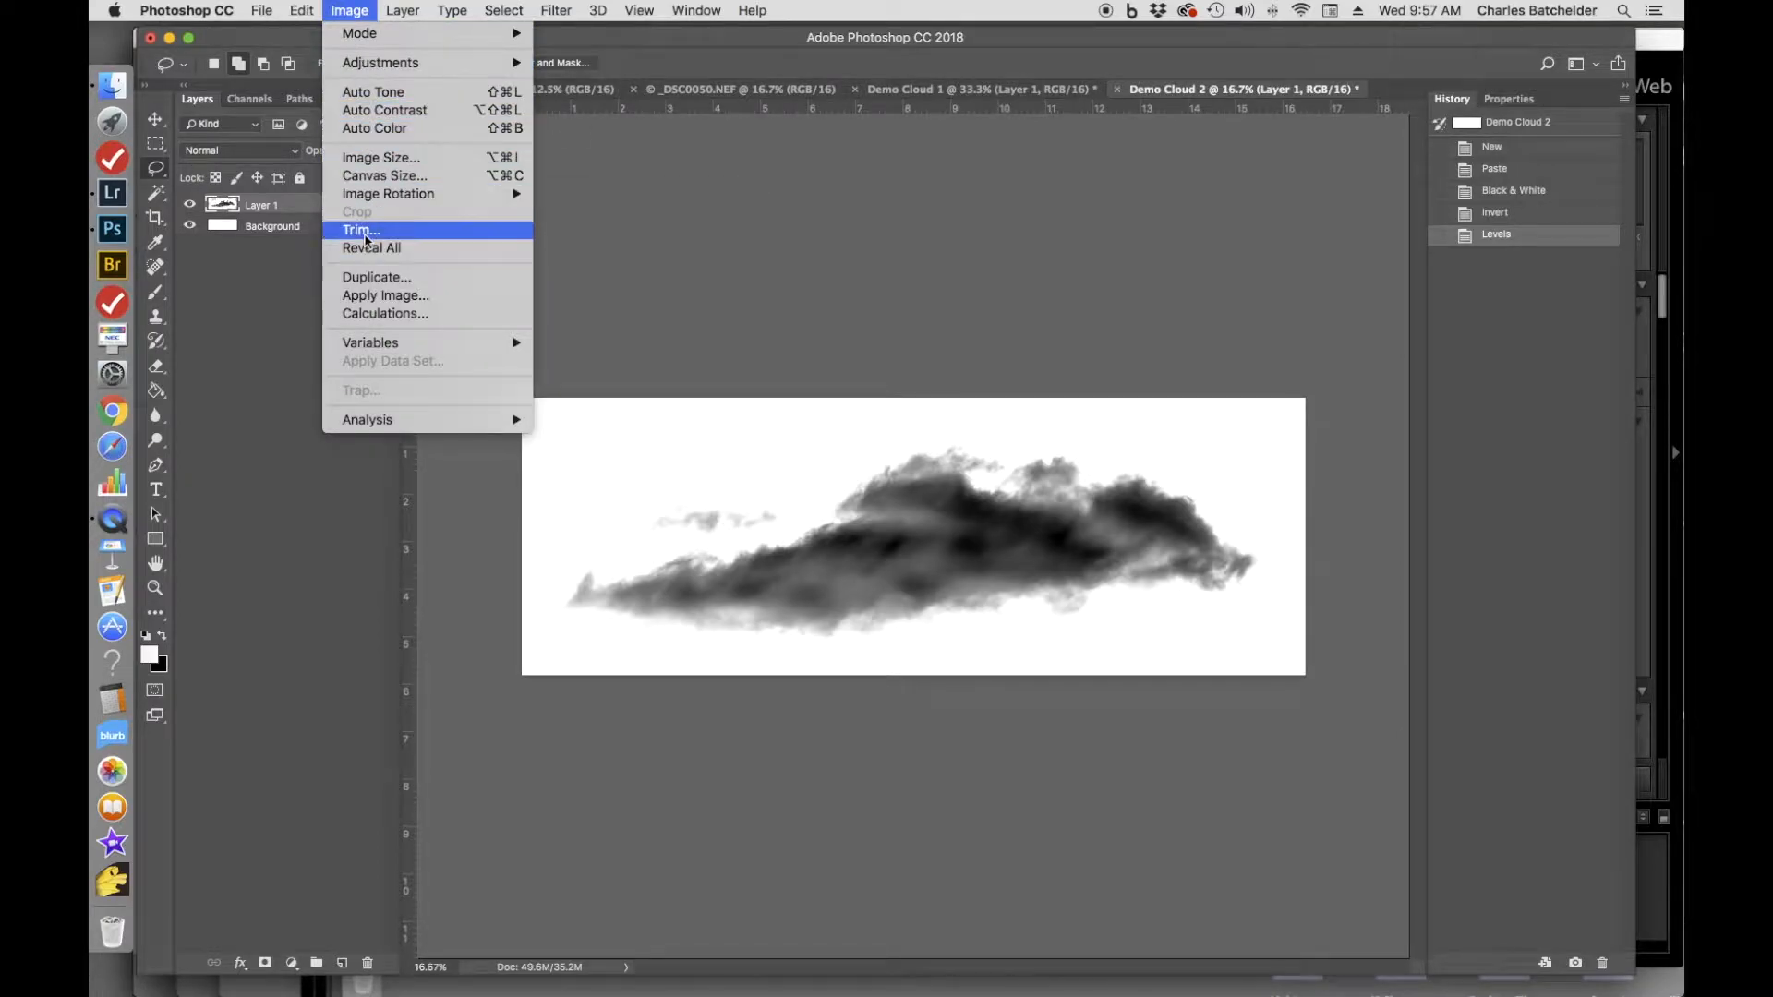
pyautogui.click(360, 230)
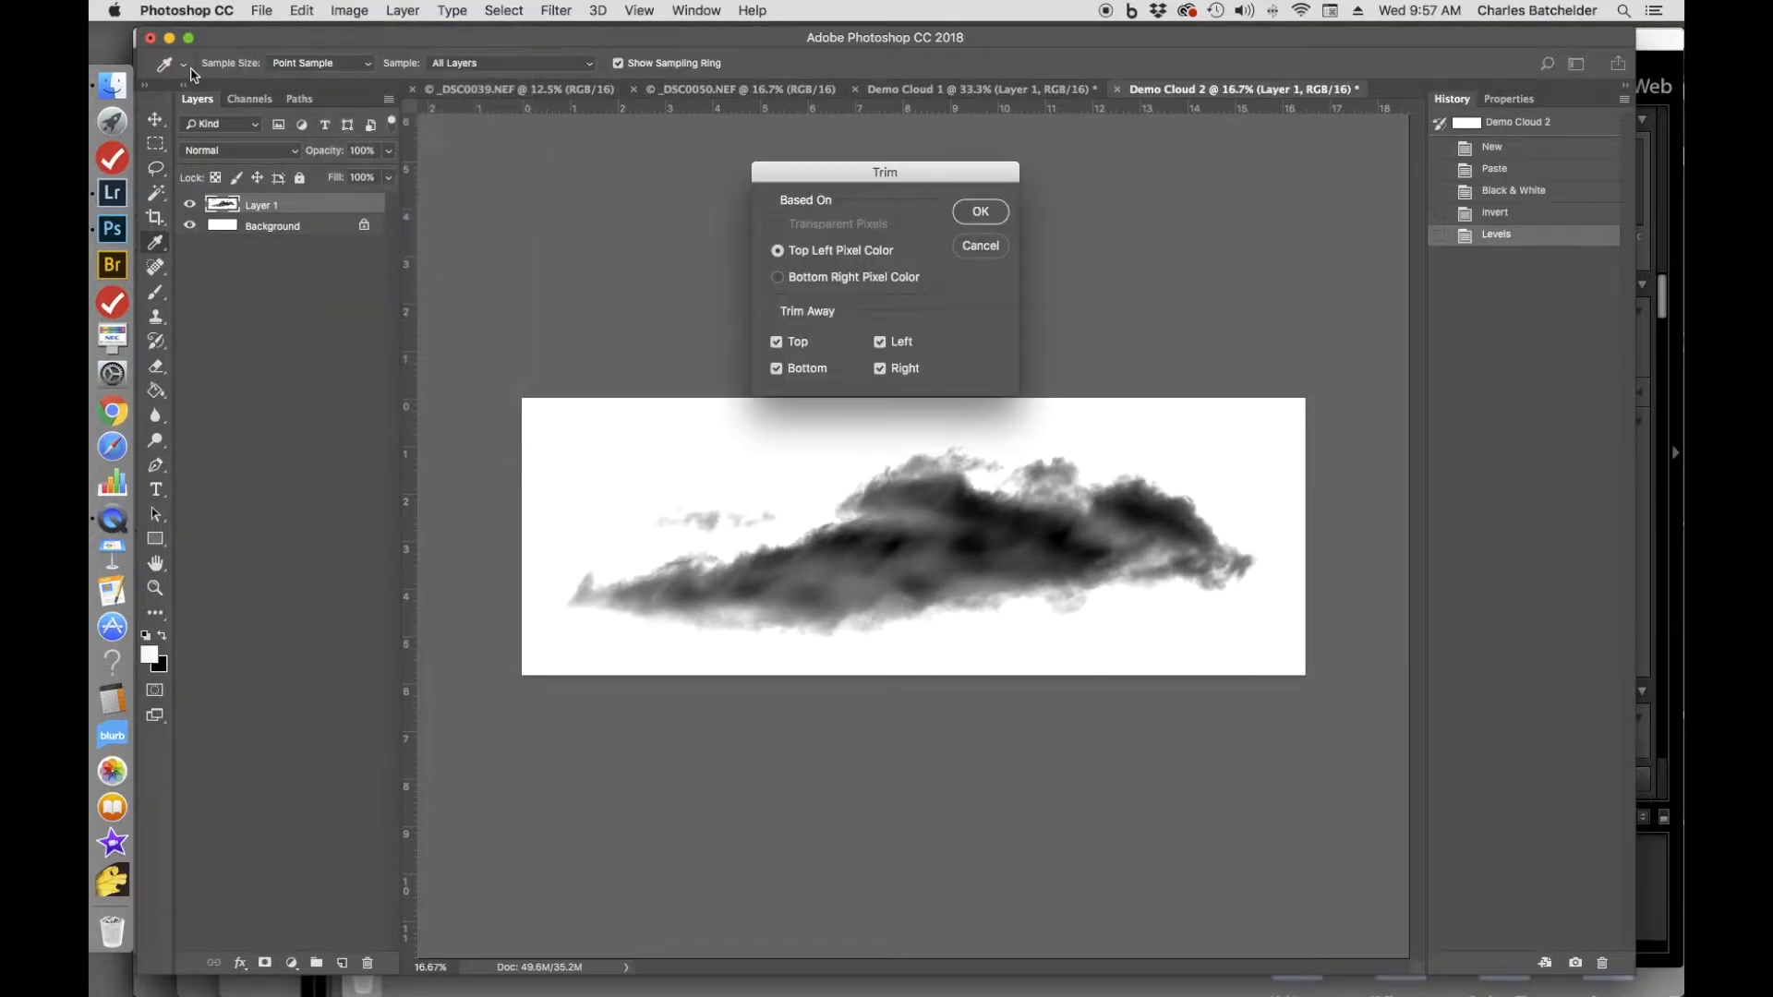
pyautogui.click(977, 212)
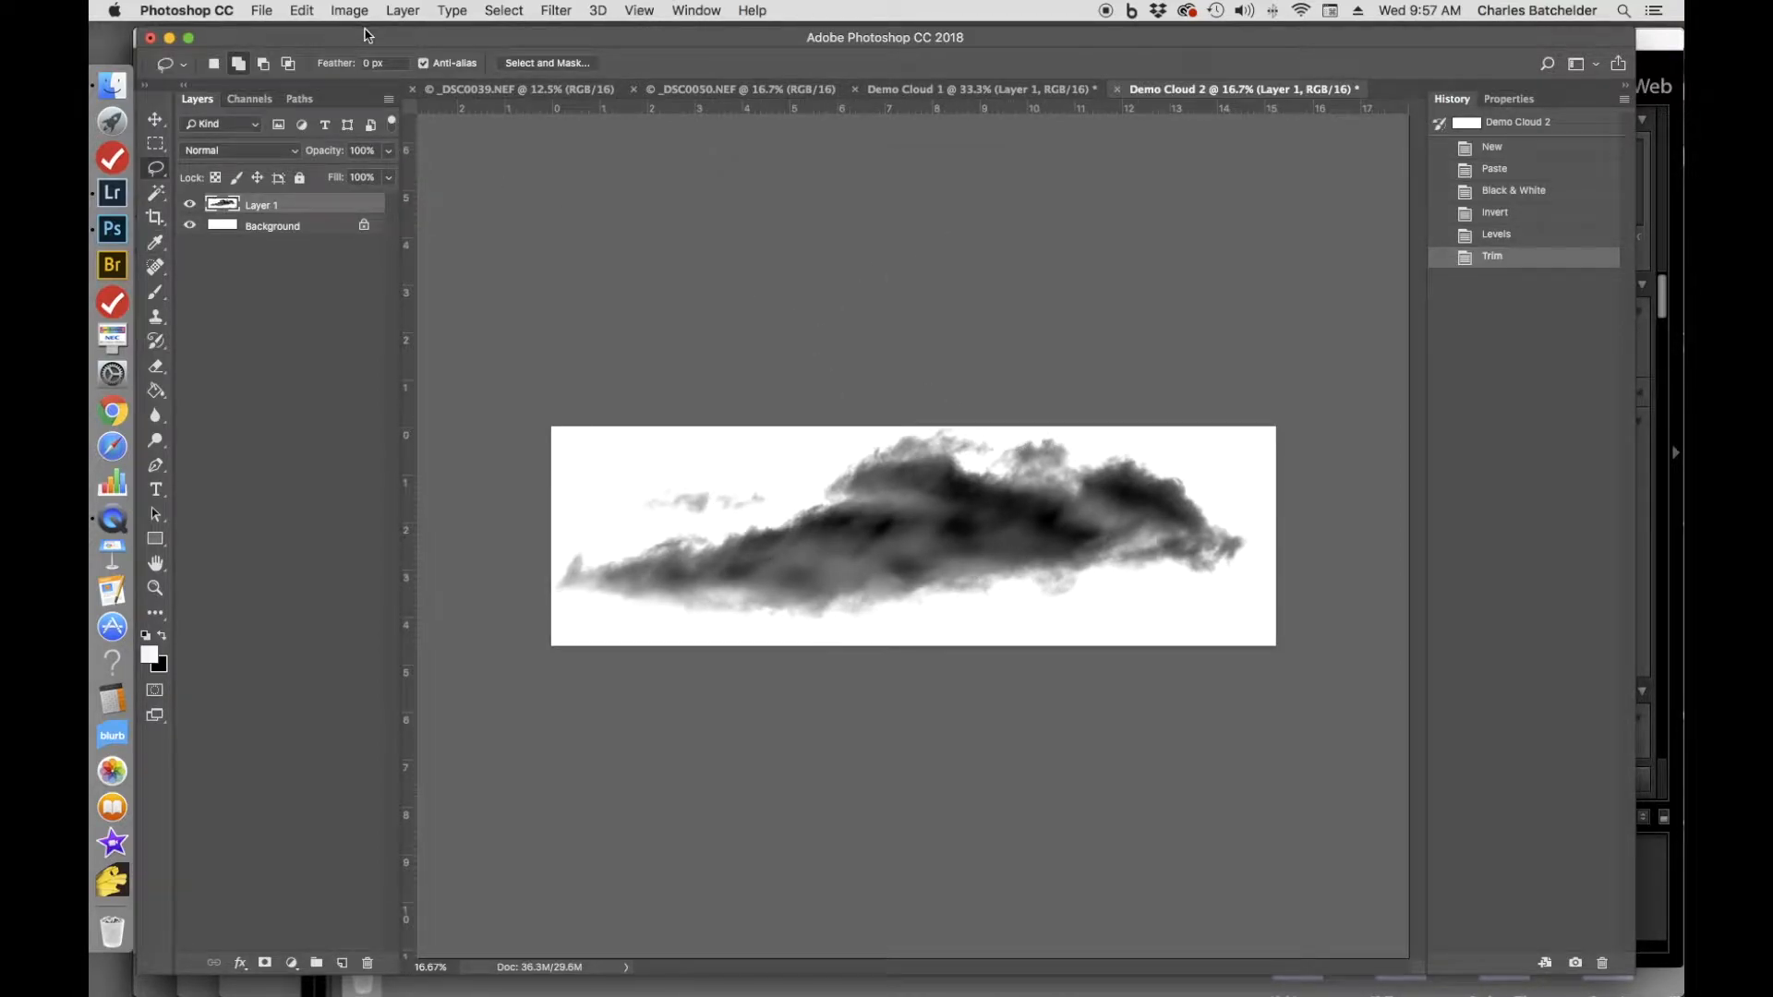
# Define the trimmed cloud image as a brush preset named Demo Cloud 2.
pyautogui.click(304, 12)
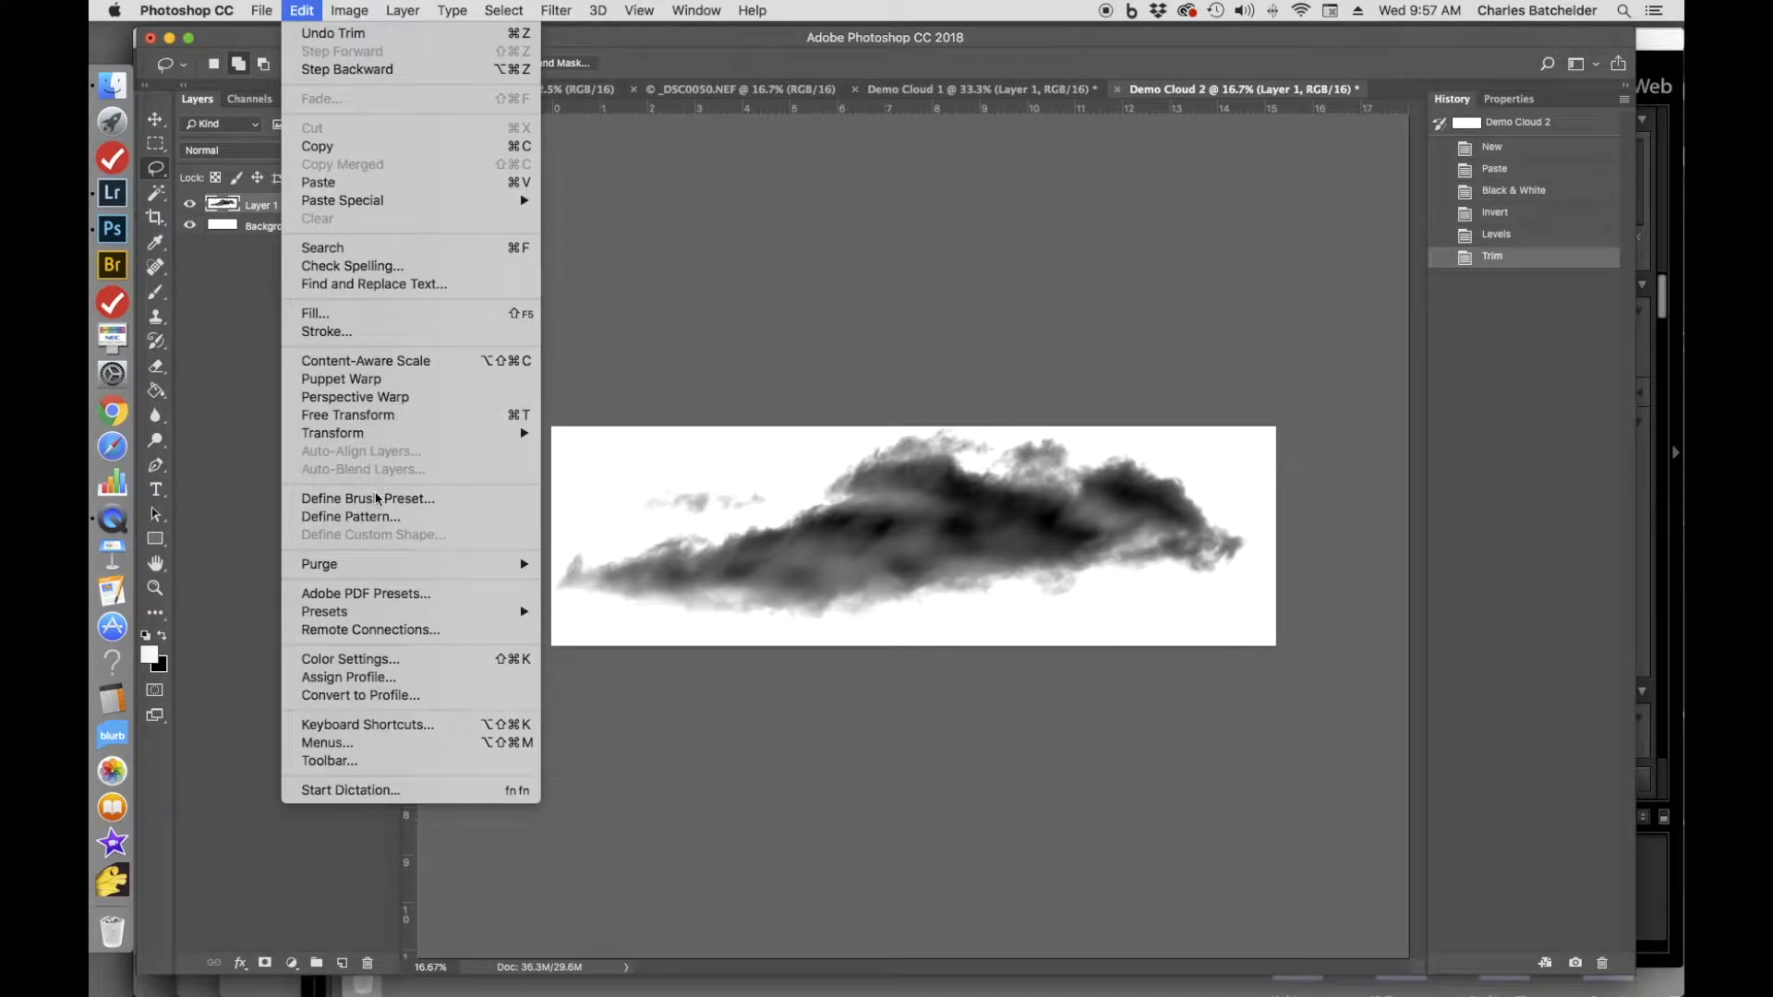
pyautogui.click(367, 499)
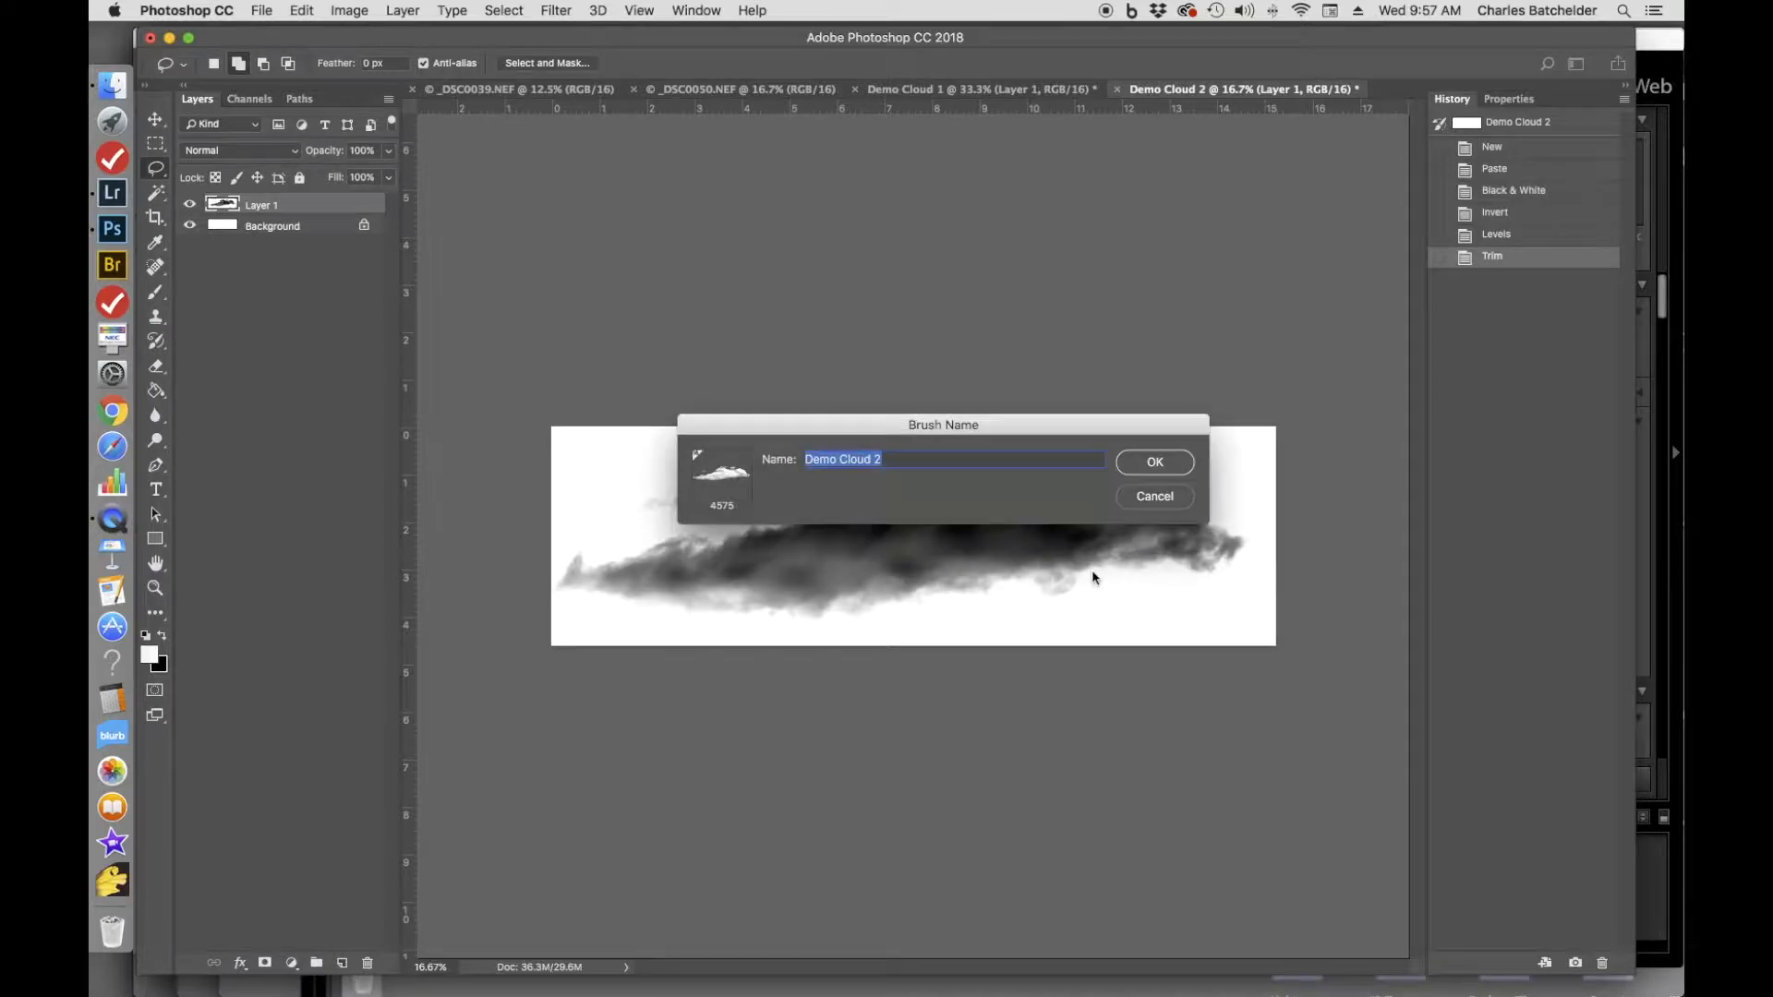
pyautogui.click(1155, 464)
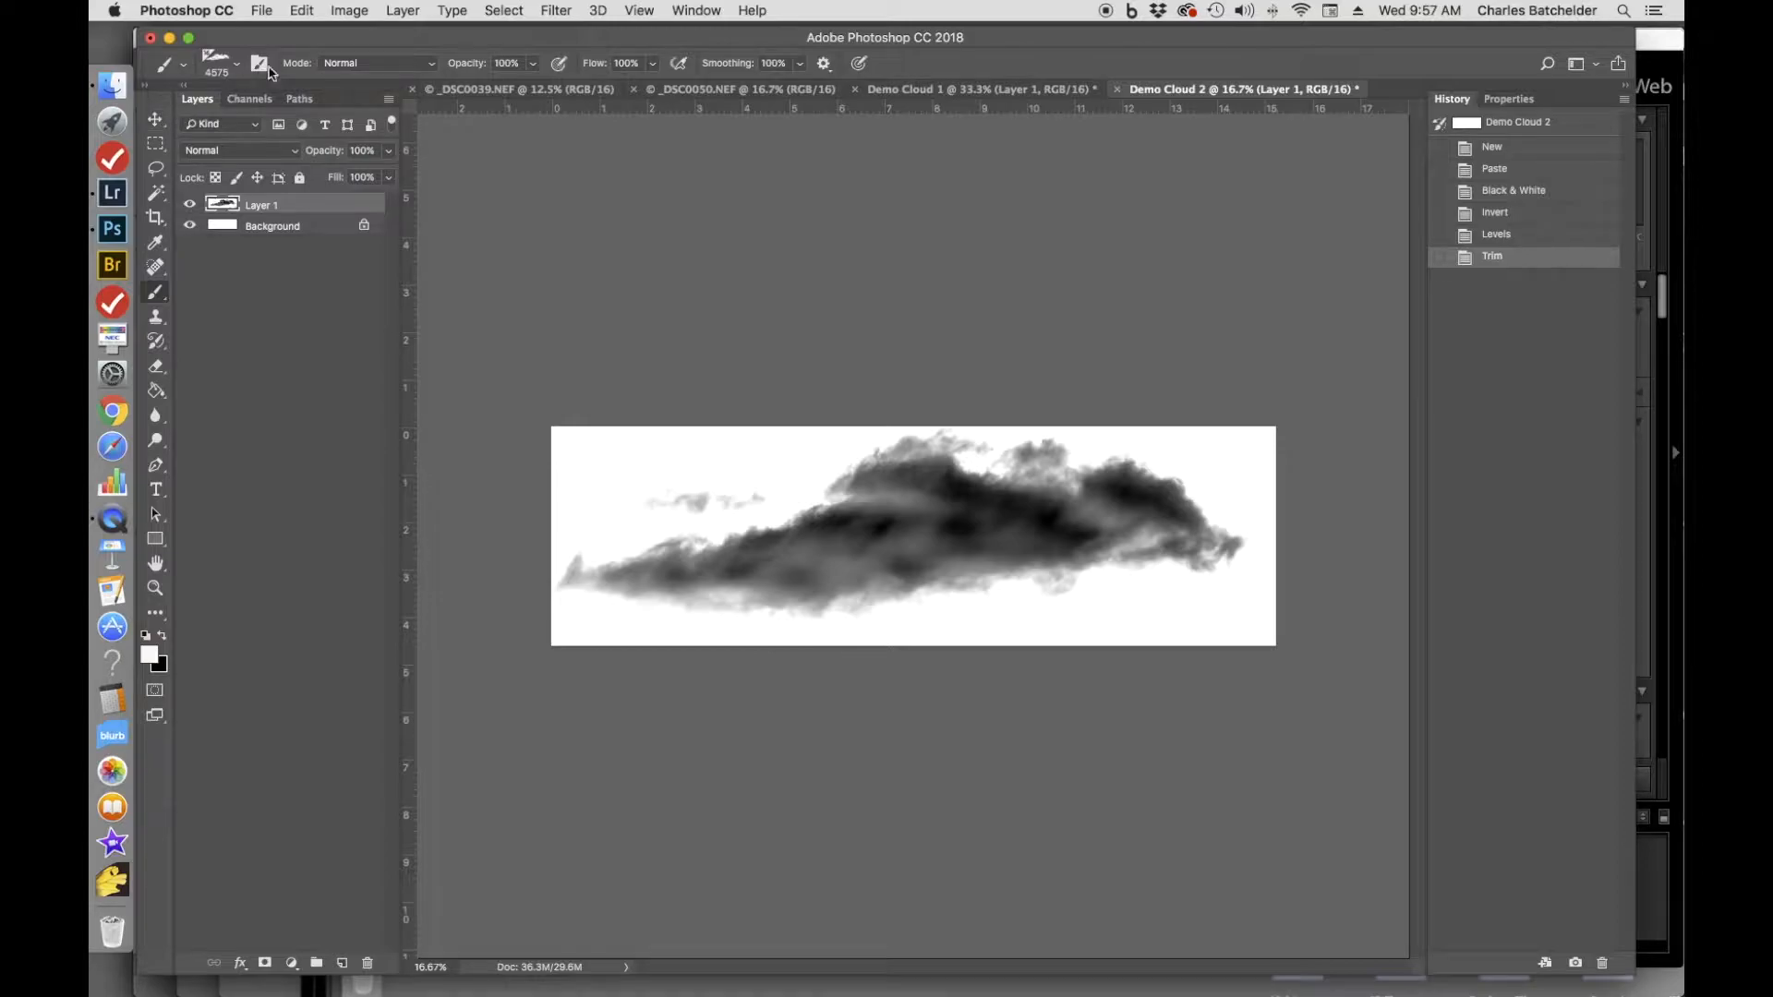
# Shift the application window slightly aside and activate the Move tool.
pyautogui.moveTo(293, 39); pyautogui.dragTo(373, 43)
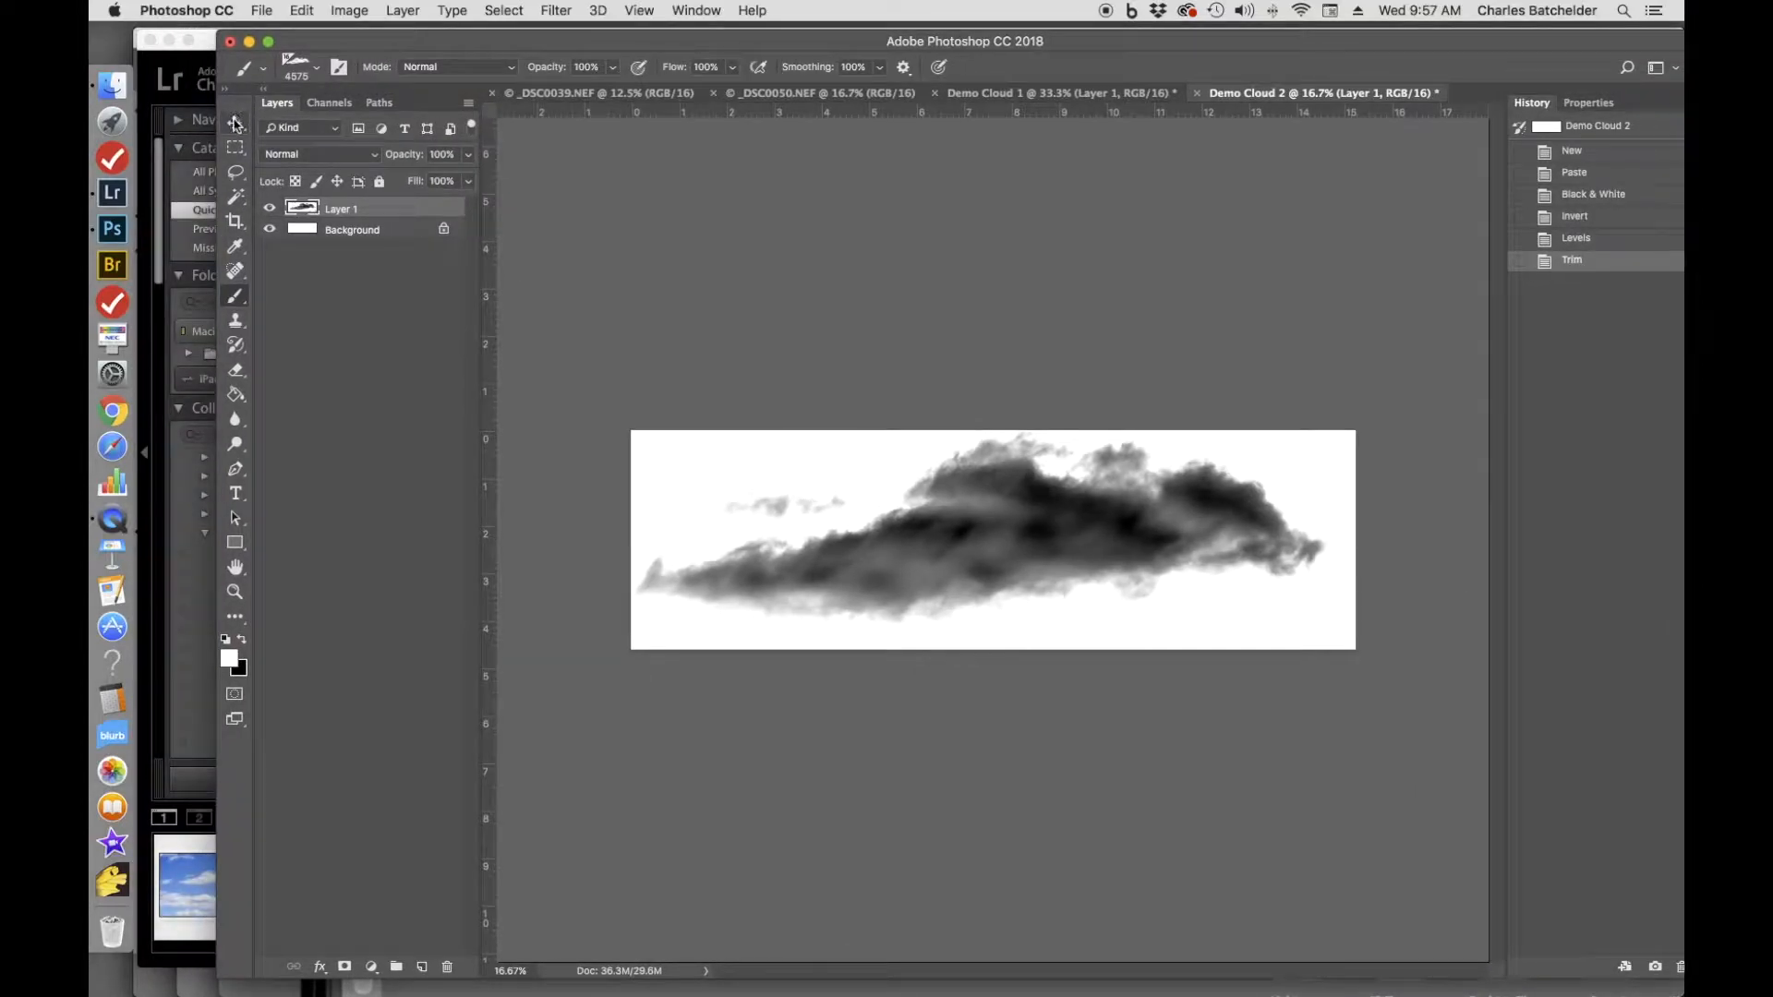
pyautogui.click(235, 122)
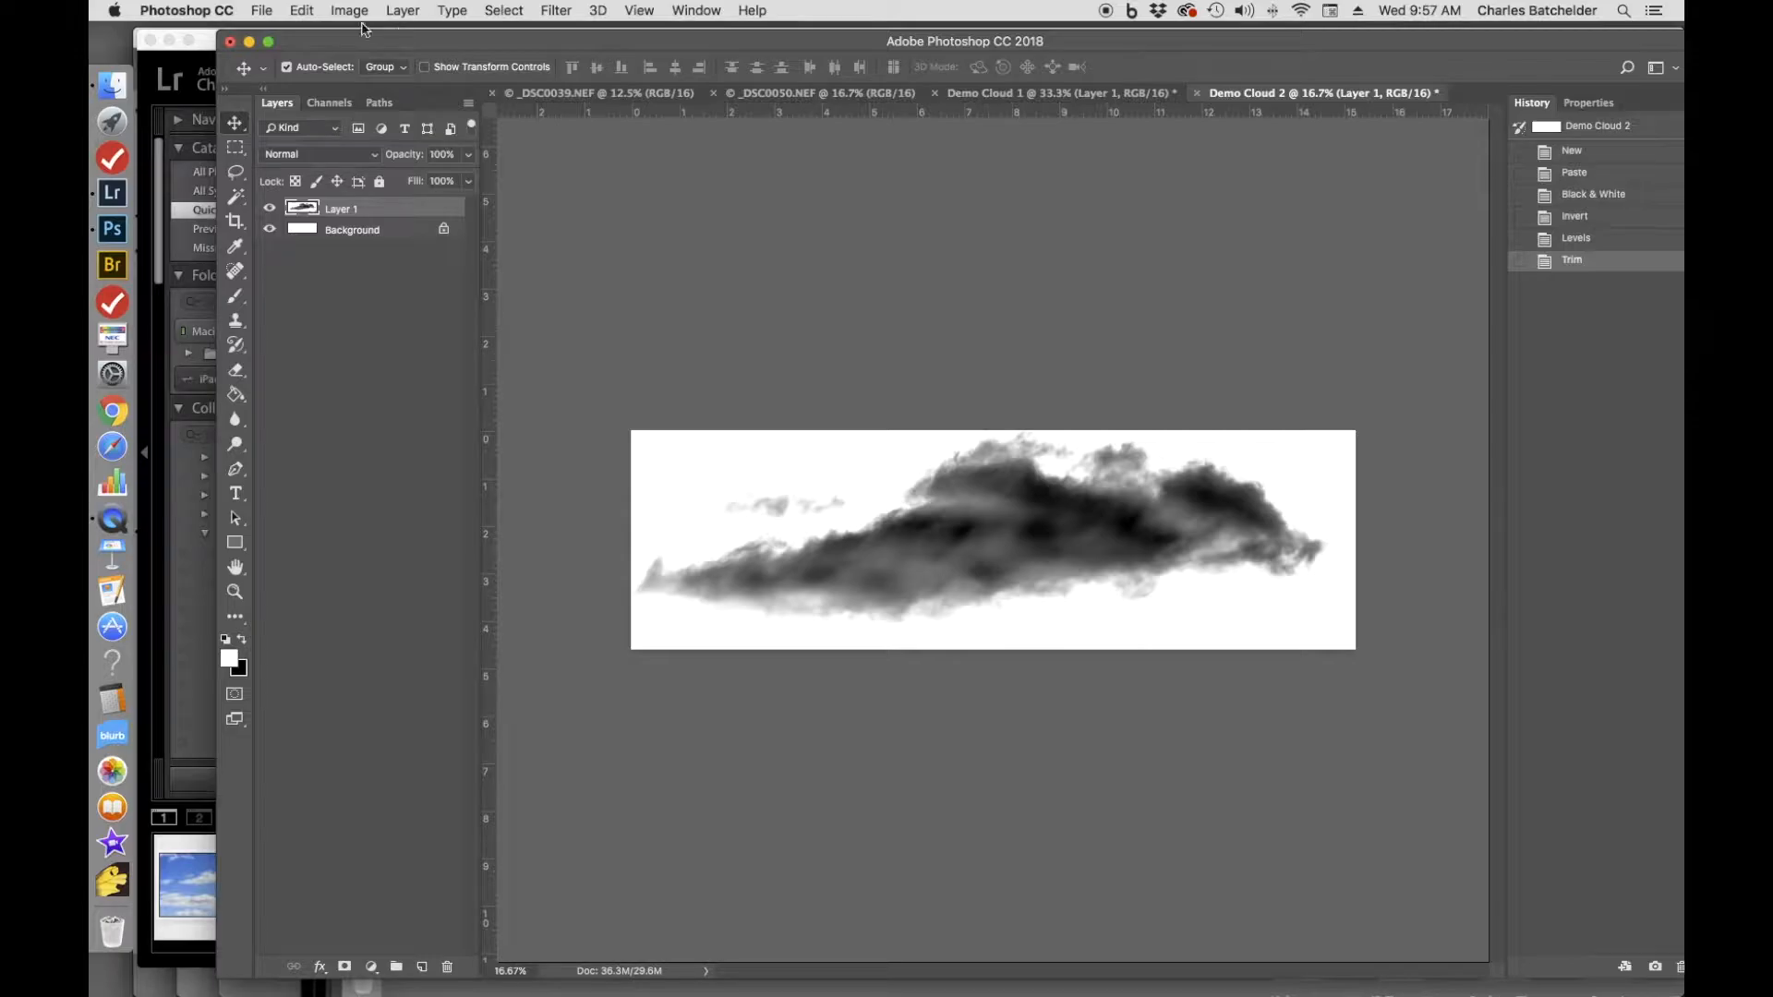
# Close all open Photoshop documents without saving any of their changes.
pyautogui.click(262, 11)
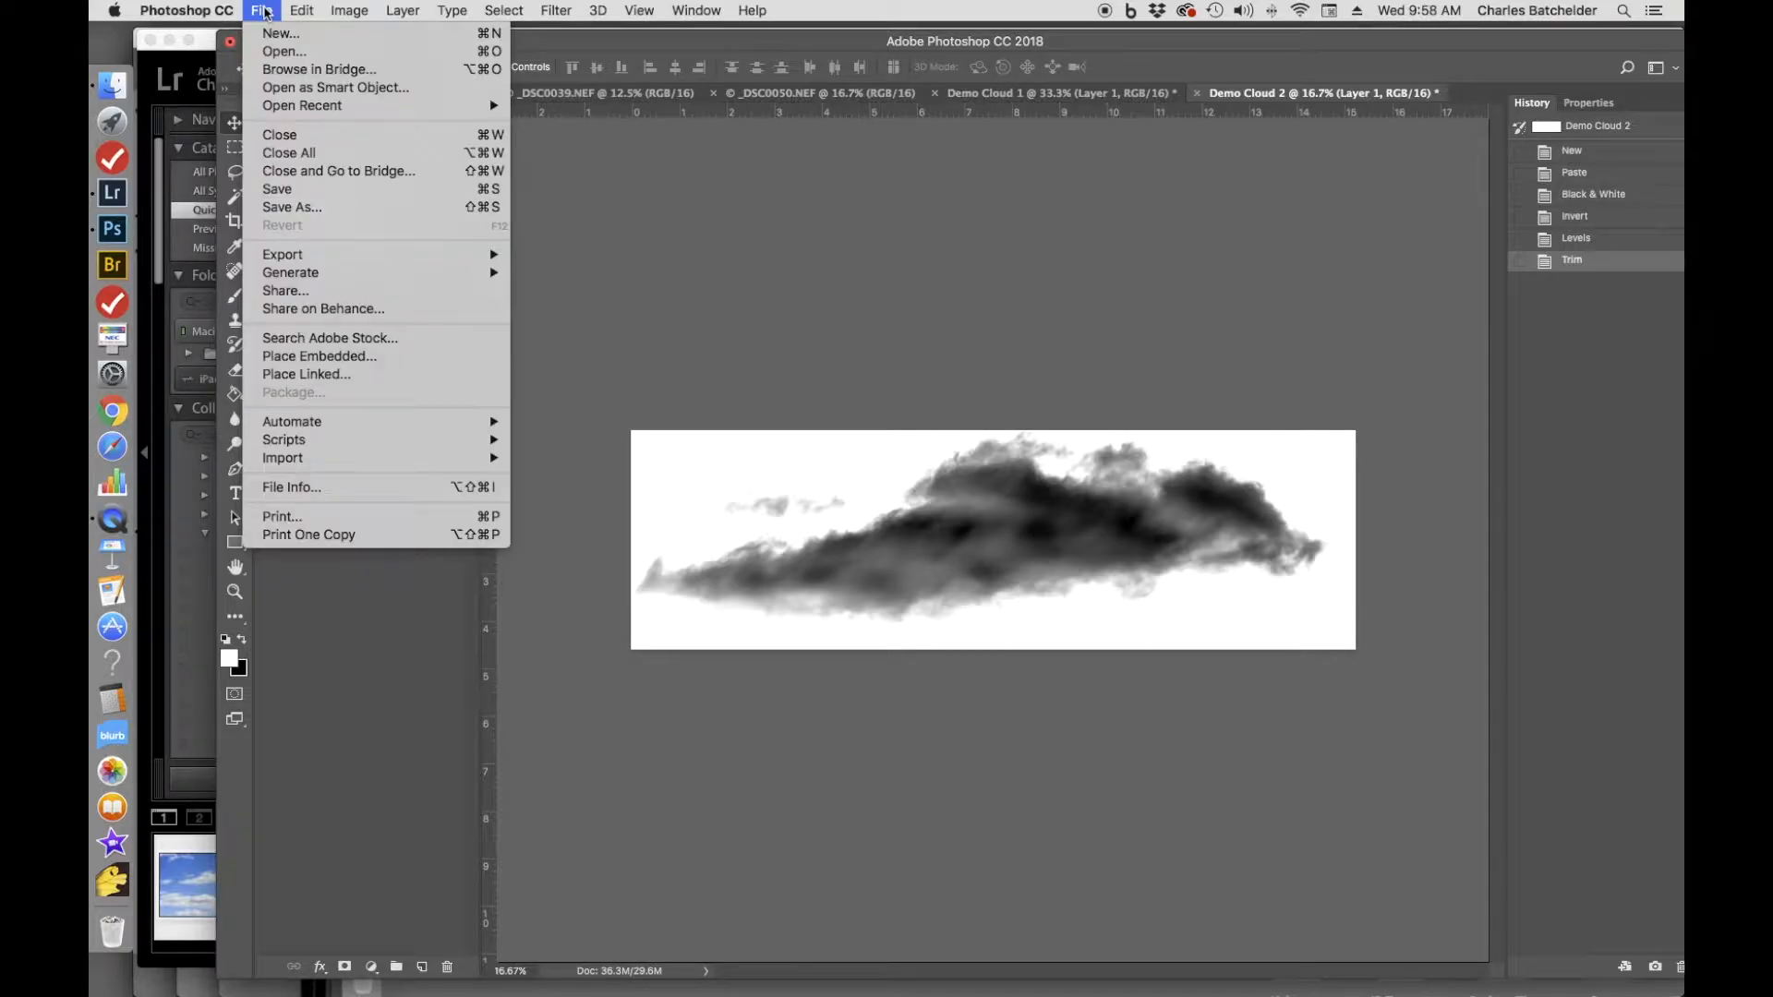
pyautogui.click(305, 159)
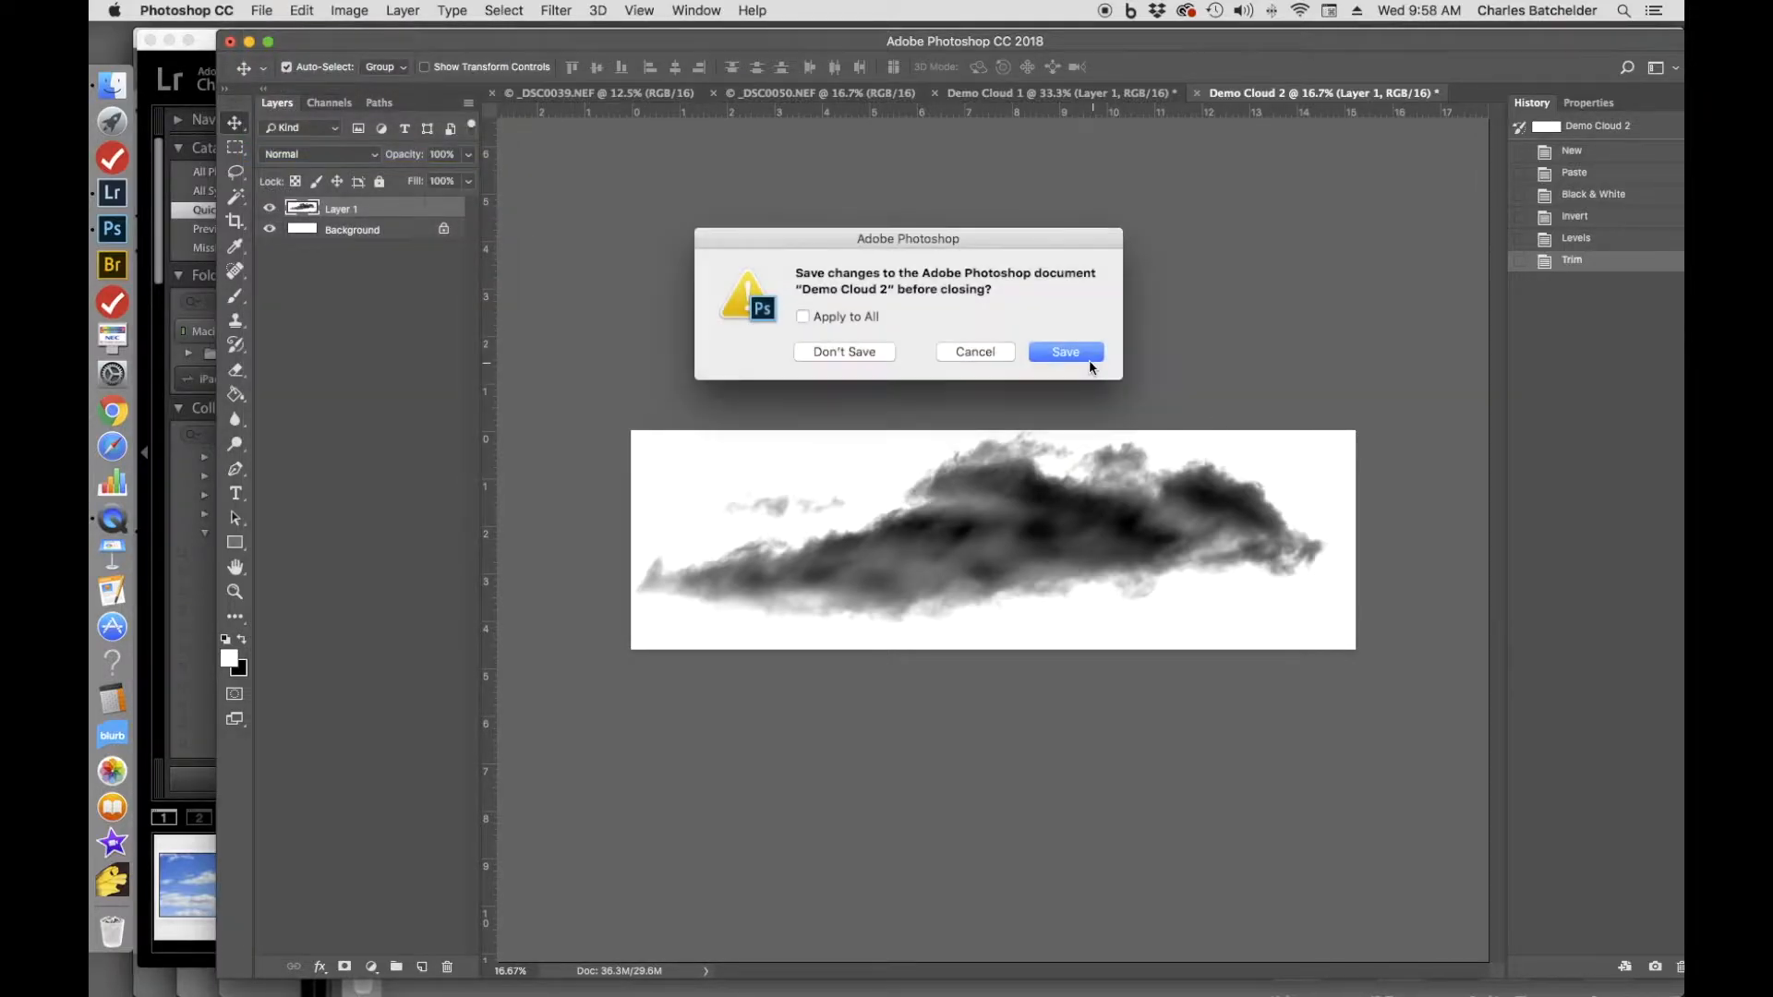
pyautogui.click(845, 355)
pyautogui.click(843, 355)
pyautogui.click(840, 356)
pyautogui.click(842, 355)
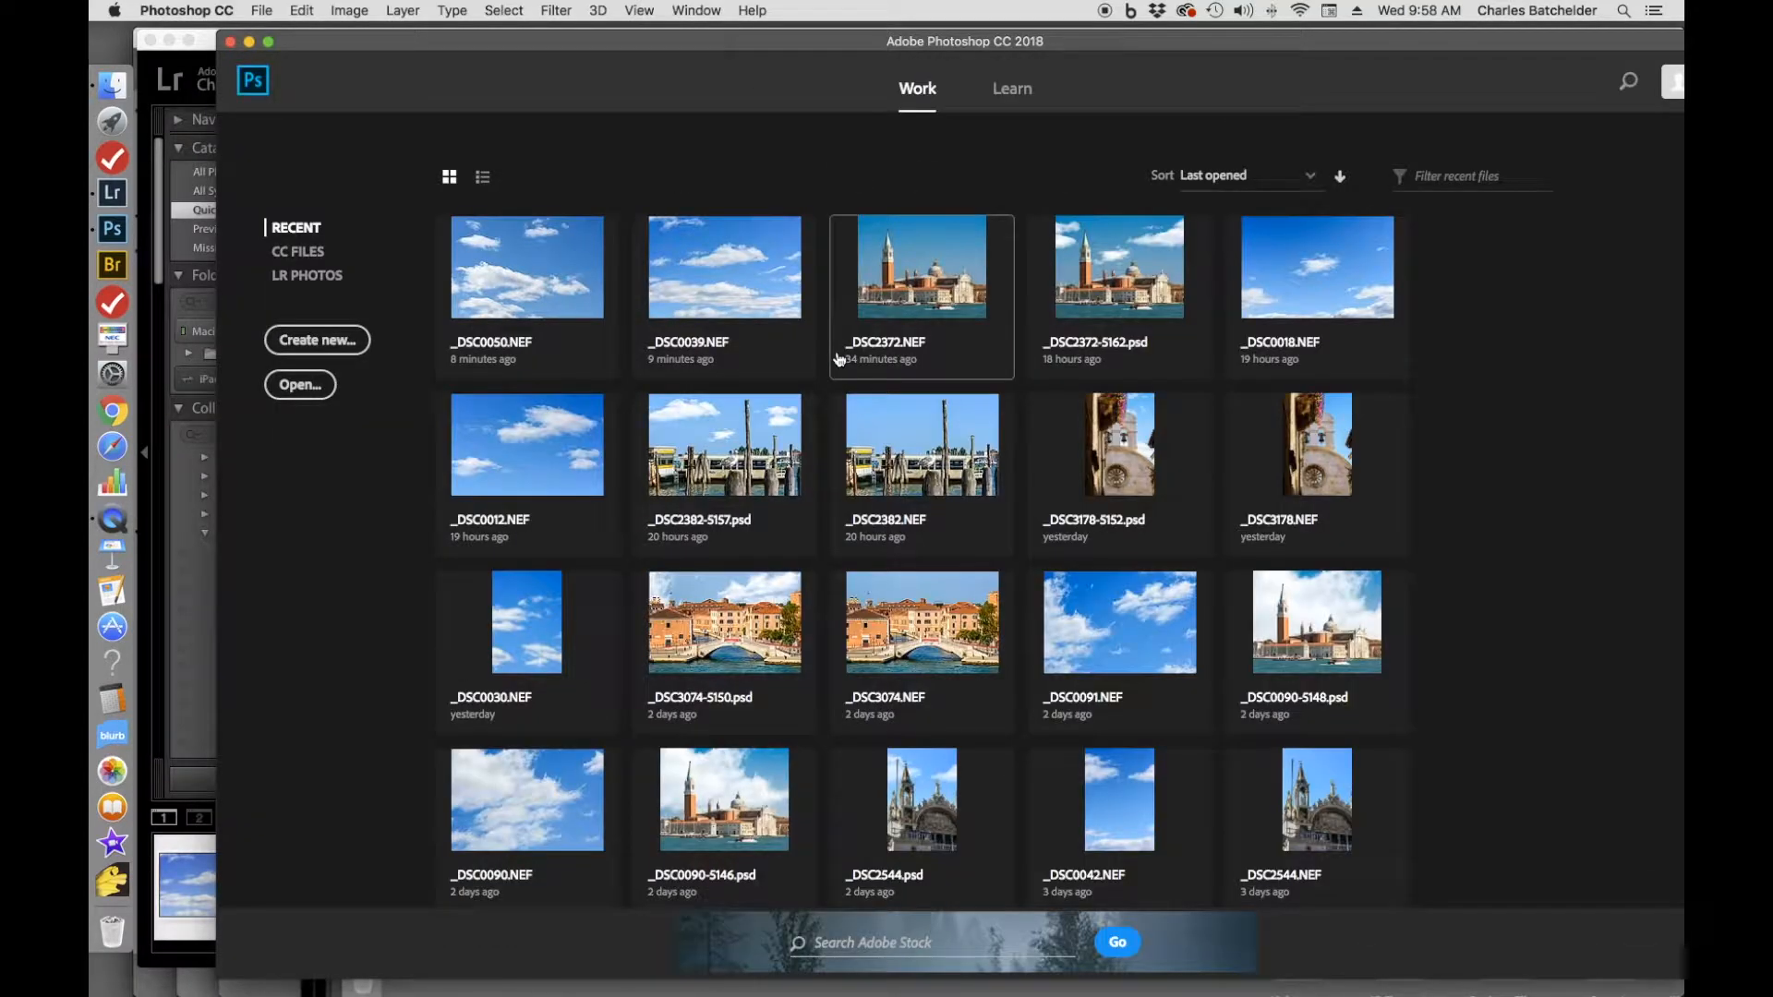
# Switch to Lightroom and open only the Venice photo _DSC2372.NEF for editing in Adobe Photoshop CC 2018.
pyautogui.doubleClick(388, 41)
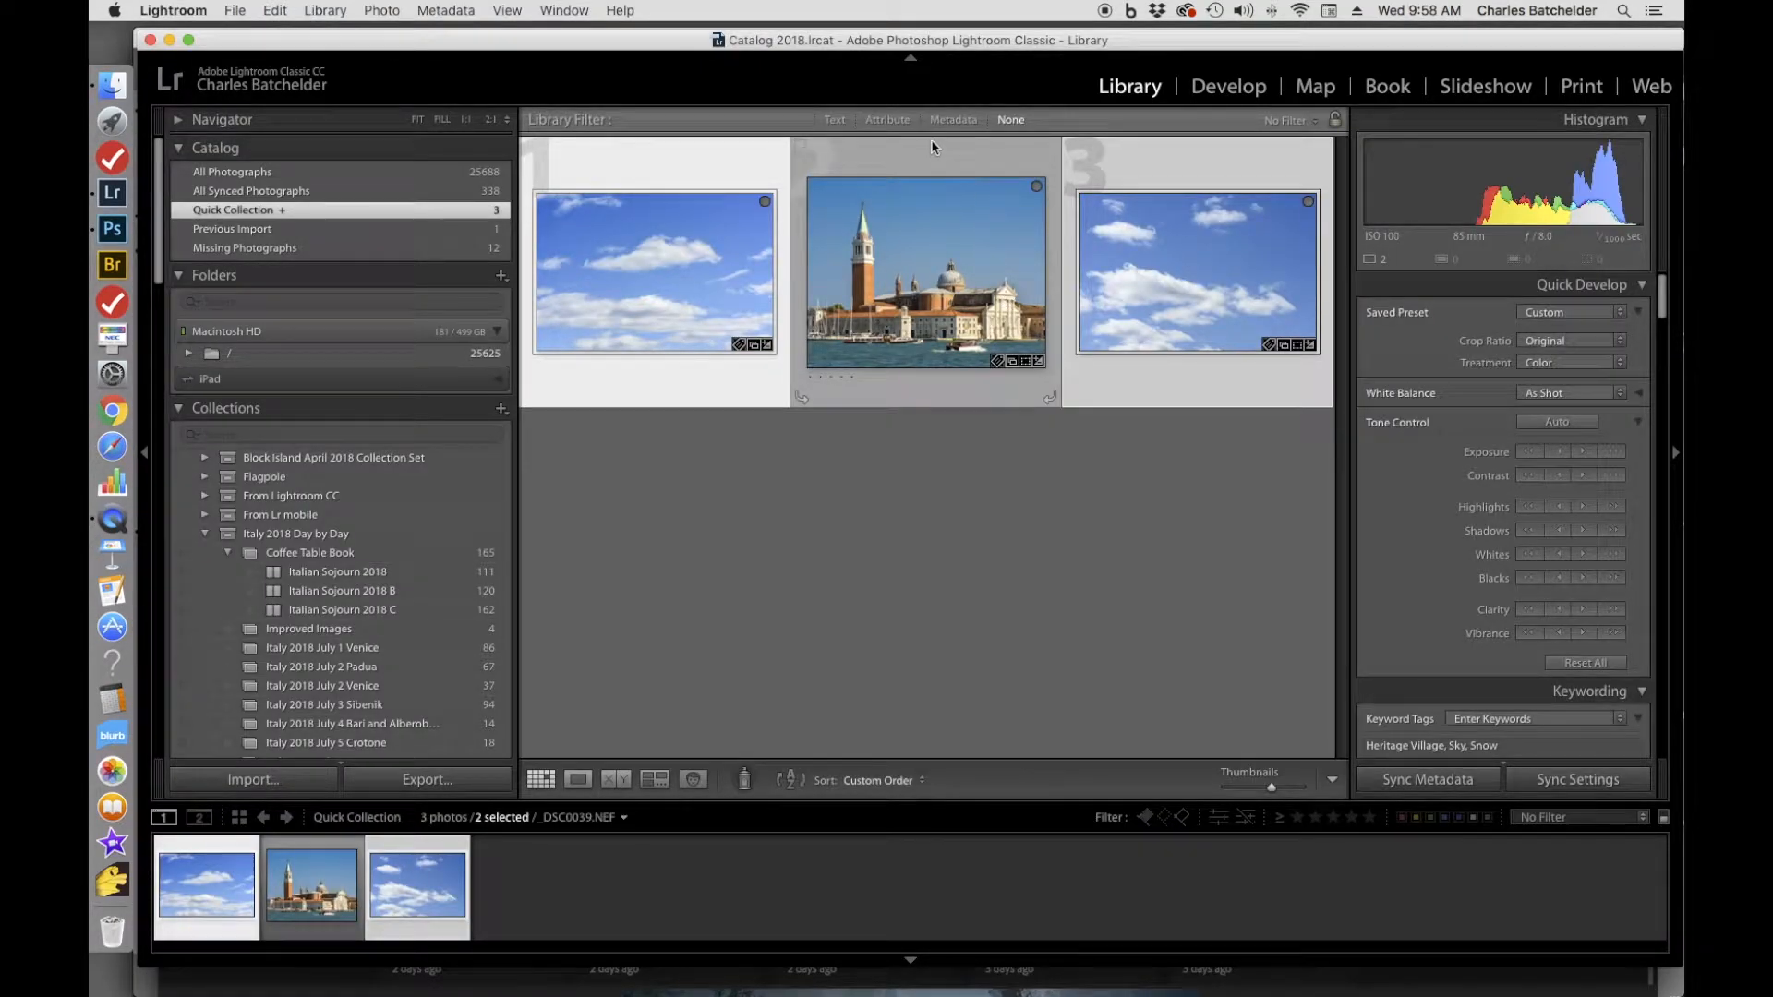
pyautogui.click(938, 163)
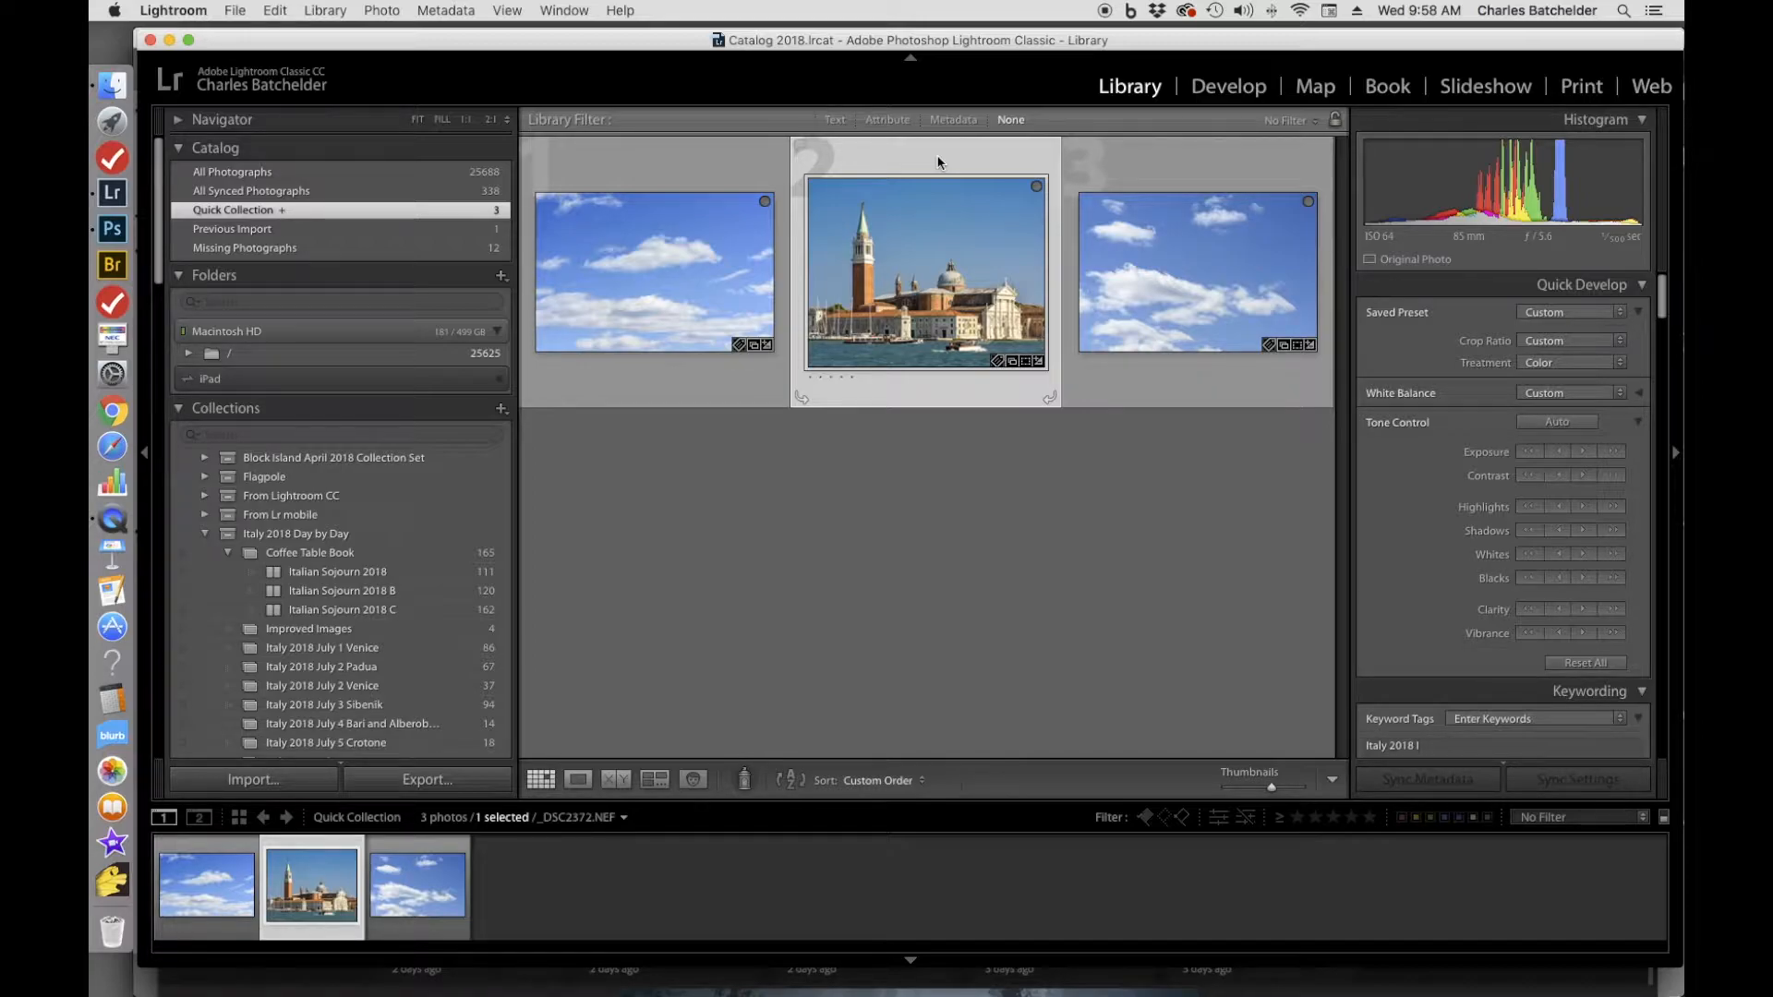
pyautogui.rightClick(921, 220)
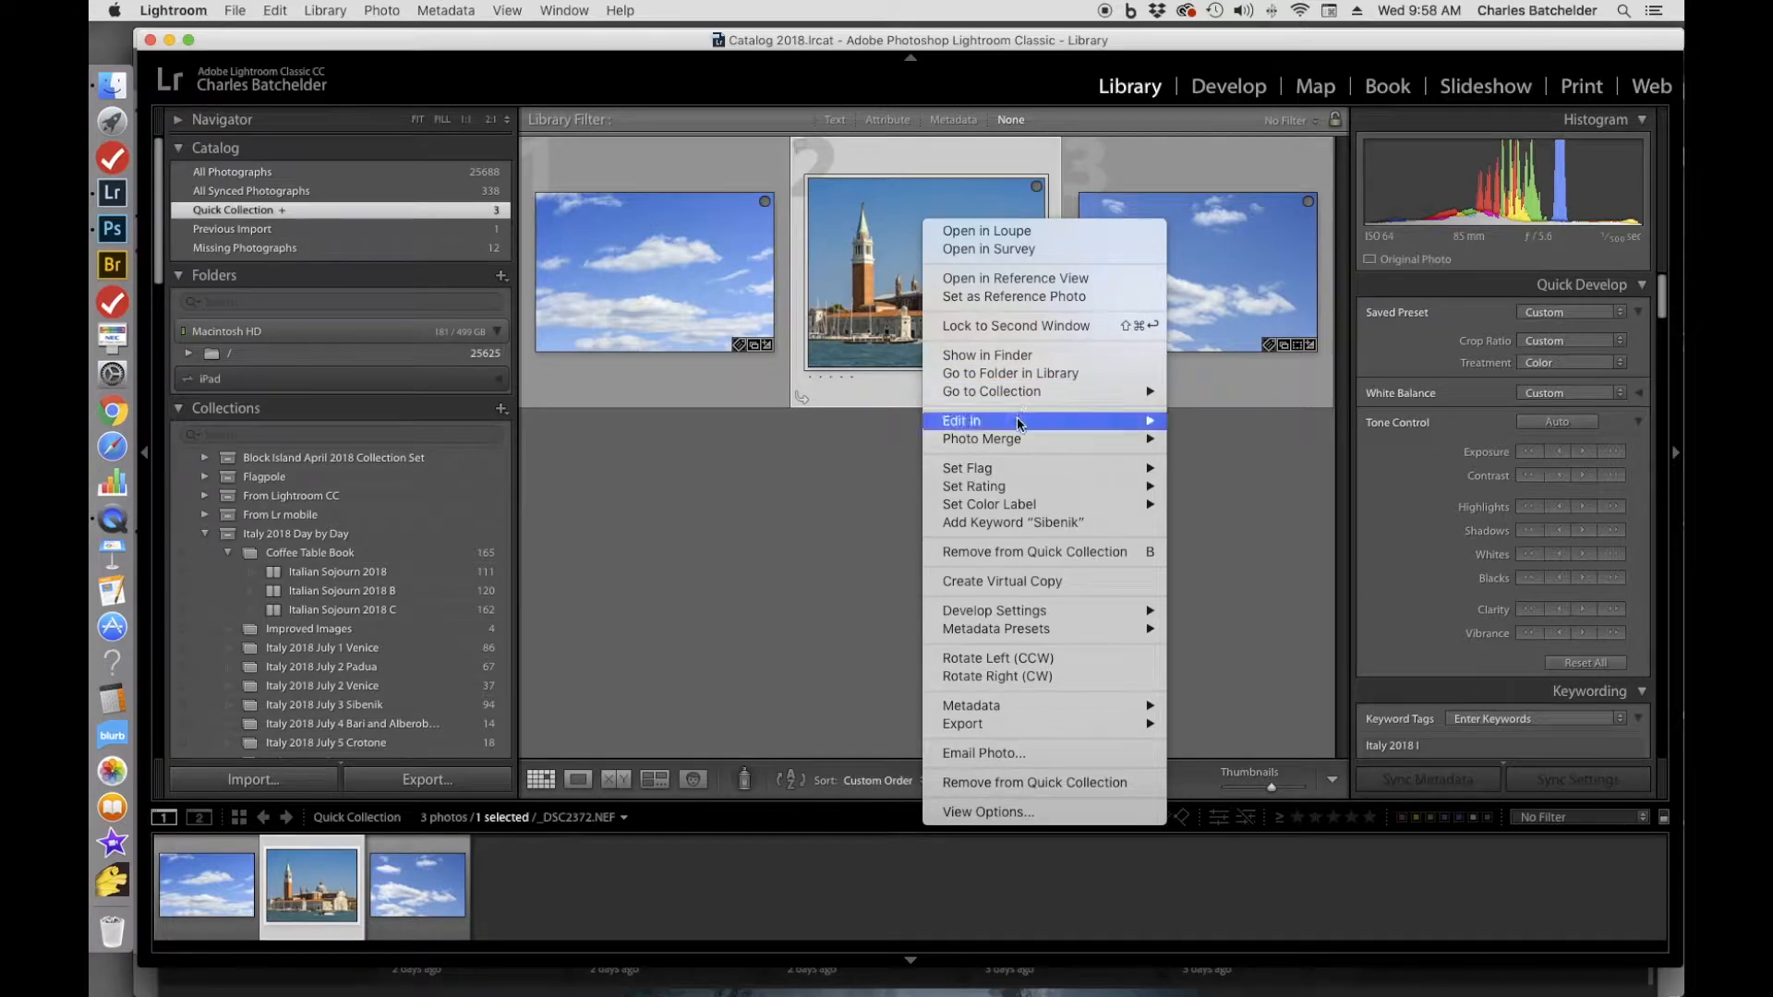
pyautogui.moveTo(1019, 423)
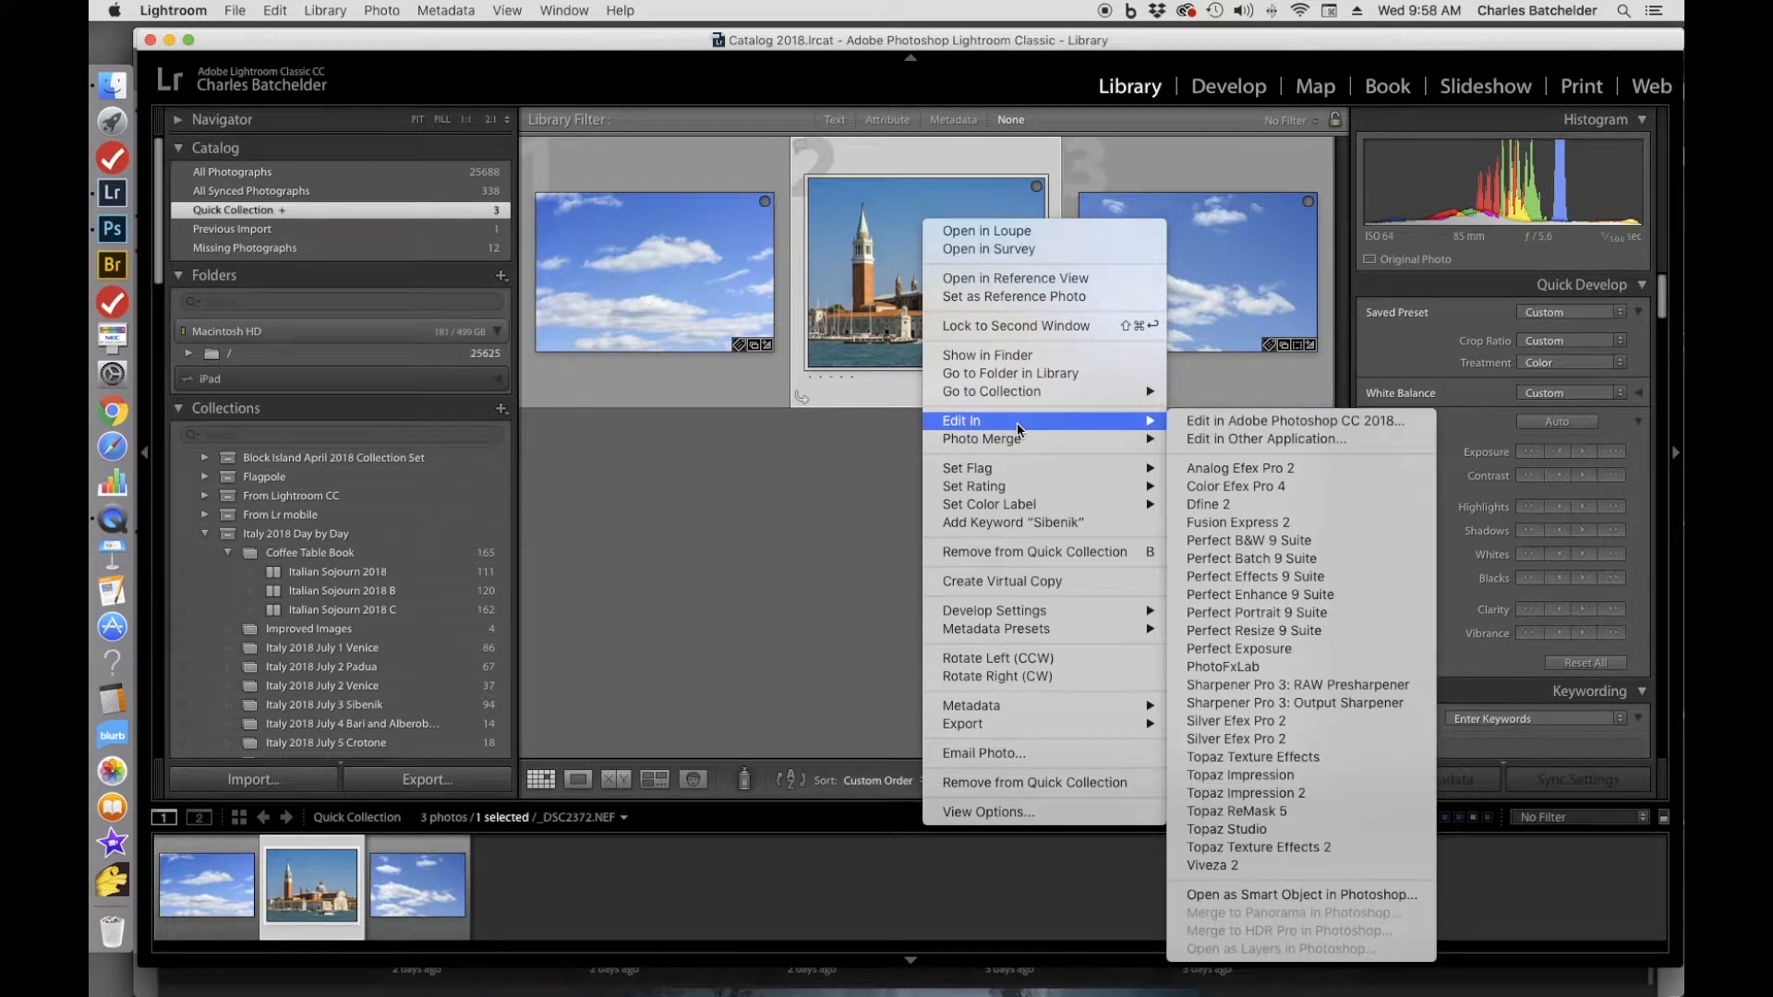
pyautogui.click(1321, 423)
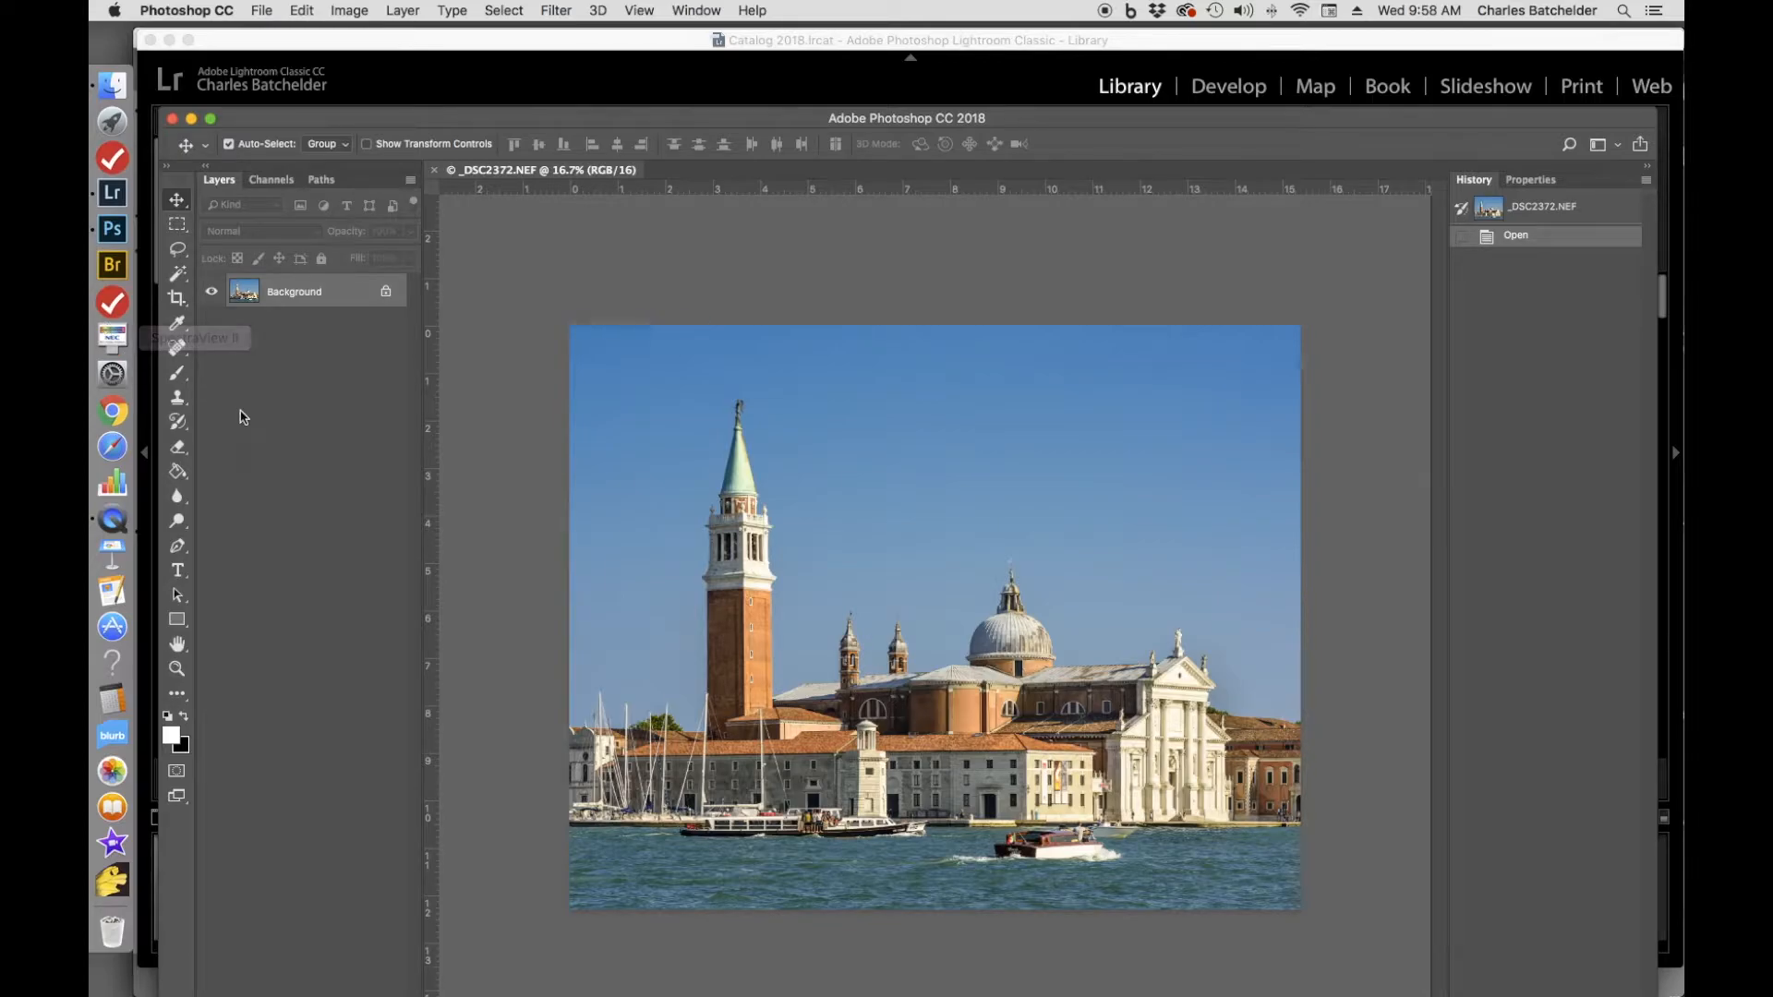
# Stamp the Demo Cloud 1 brush once in white at 2007 px, partly beyond the photo's left edge beside the bell tower.
pyautogui.click(177, 376)
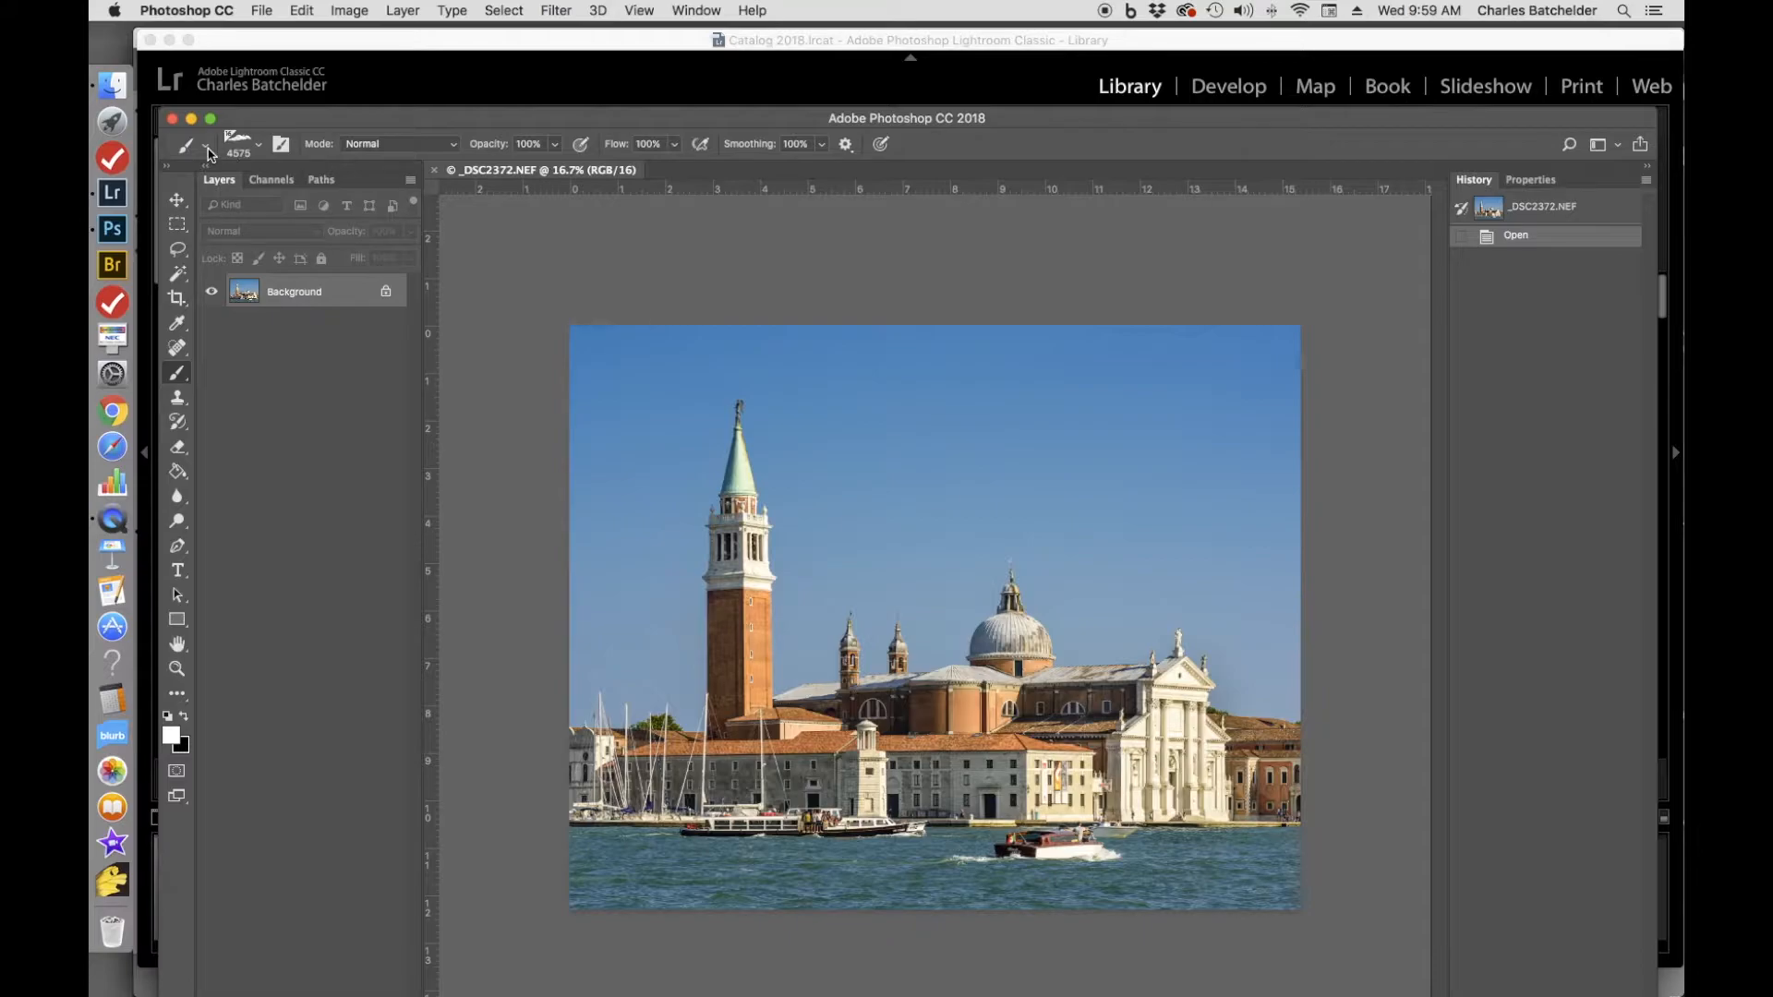
pyautogui.click(261, 153)
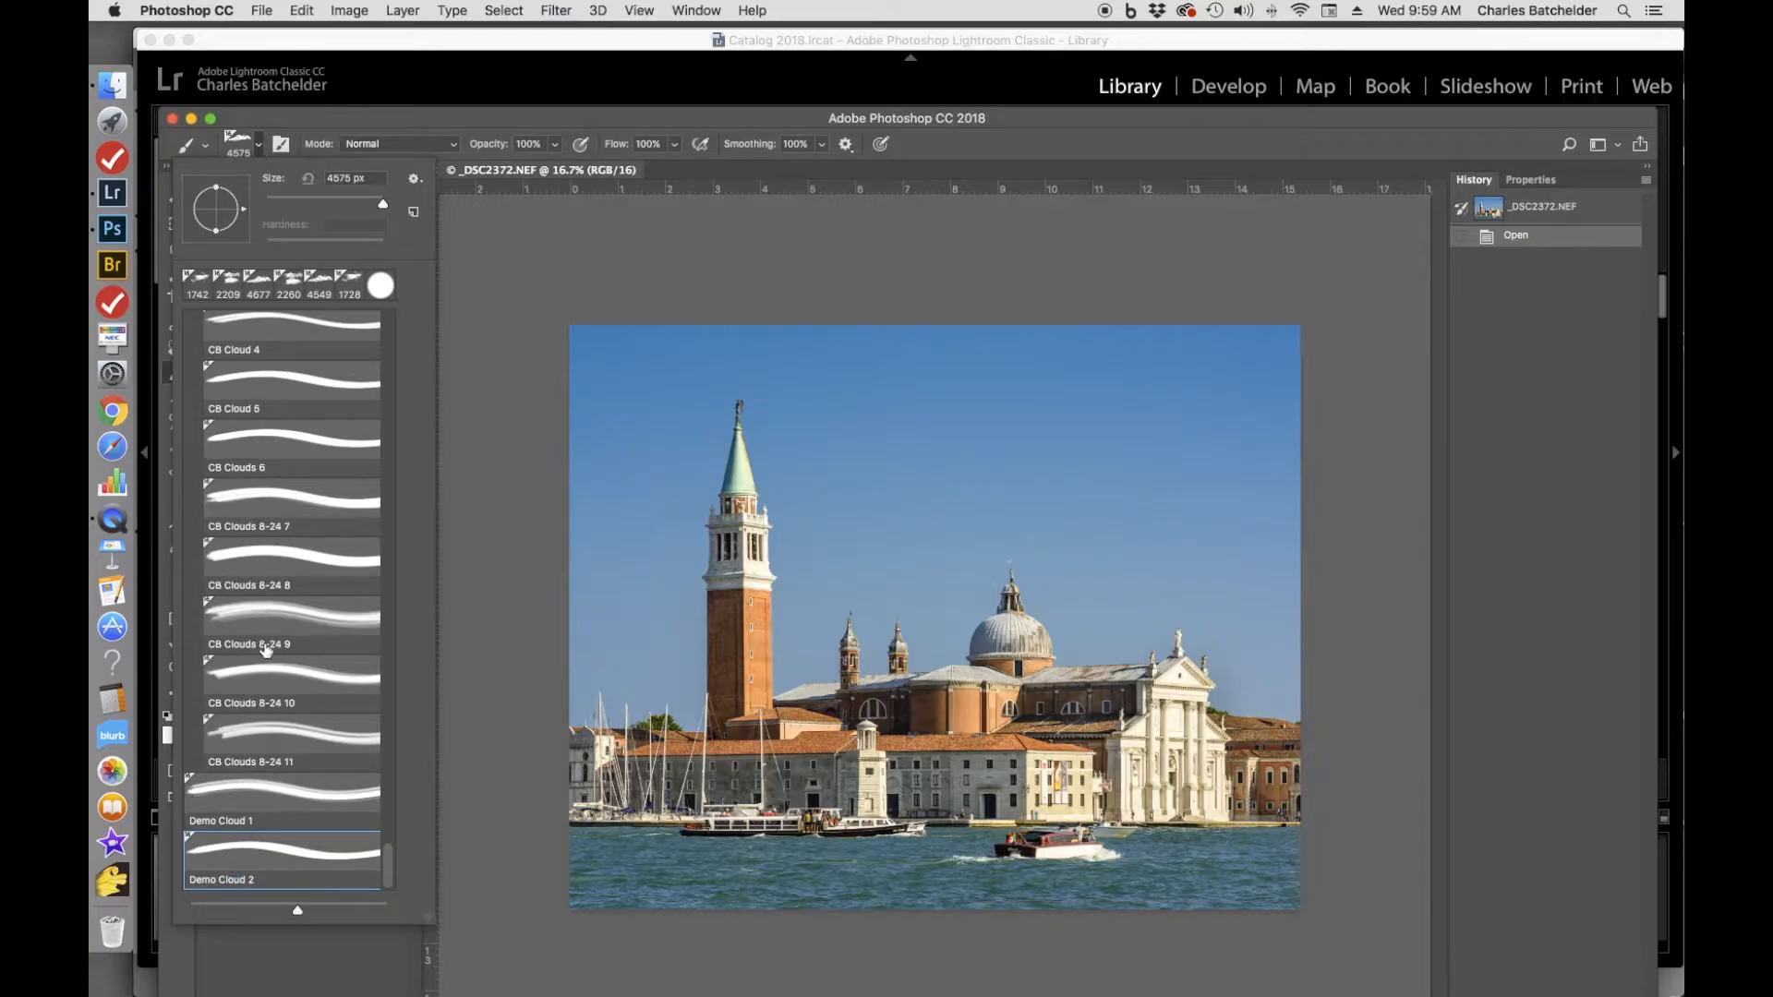
pyautogui.click(280, 803)
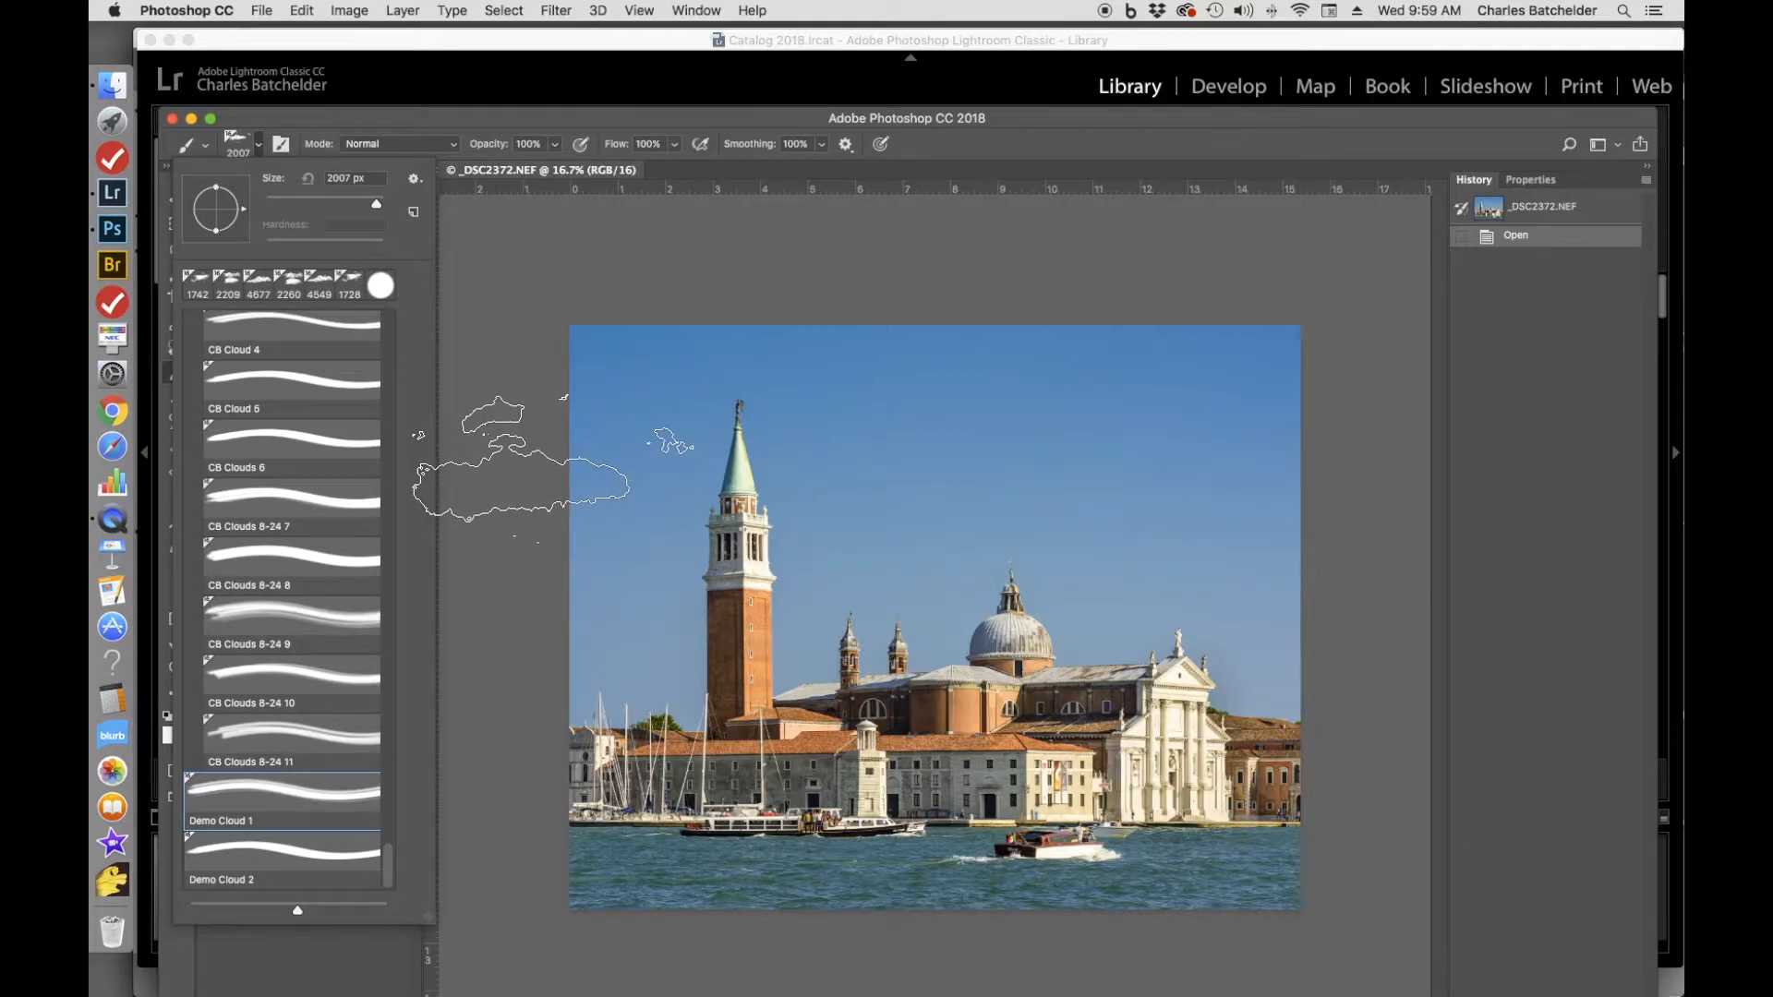
pyautogui.click(521, 470)
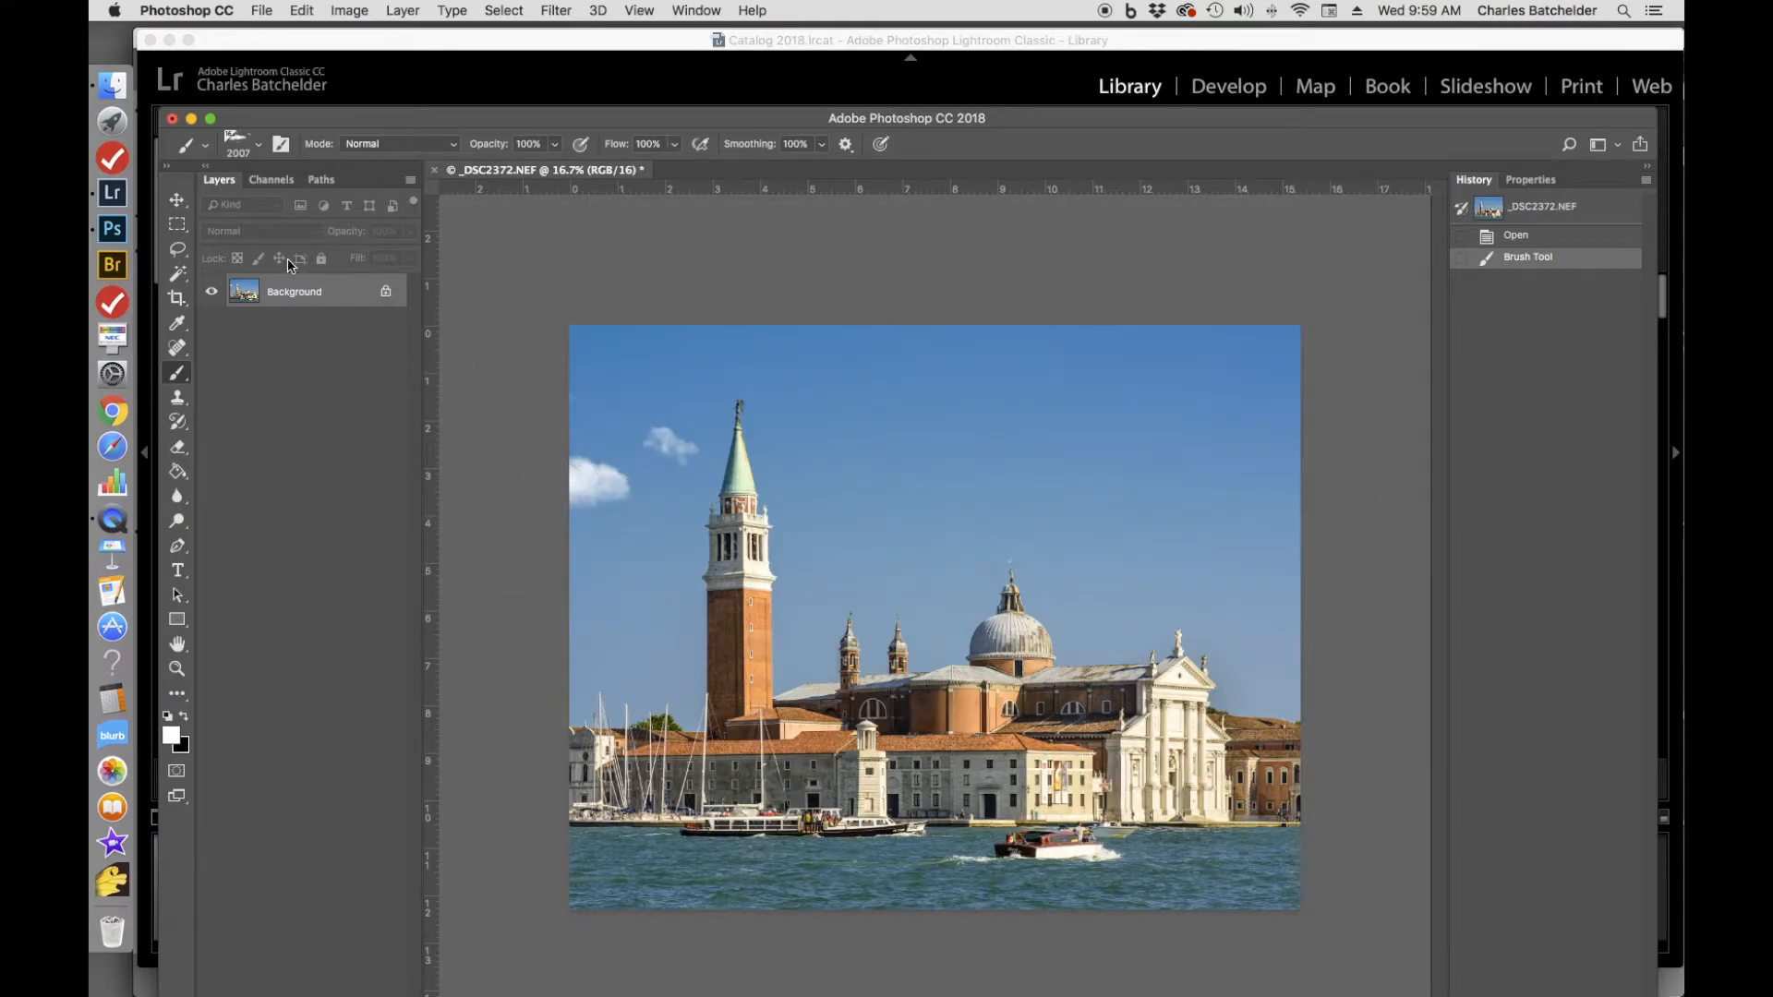
# Stamp the Demo Cloud 2 brush once in white at 4575 px across the sky above the church dome.
pyautogui.click(259, 148)
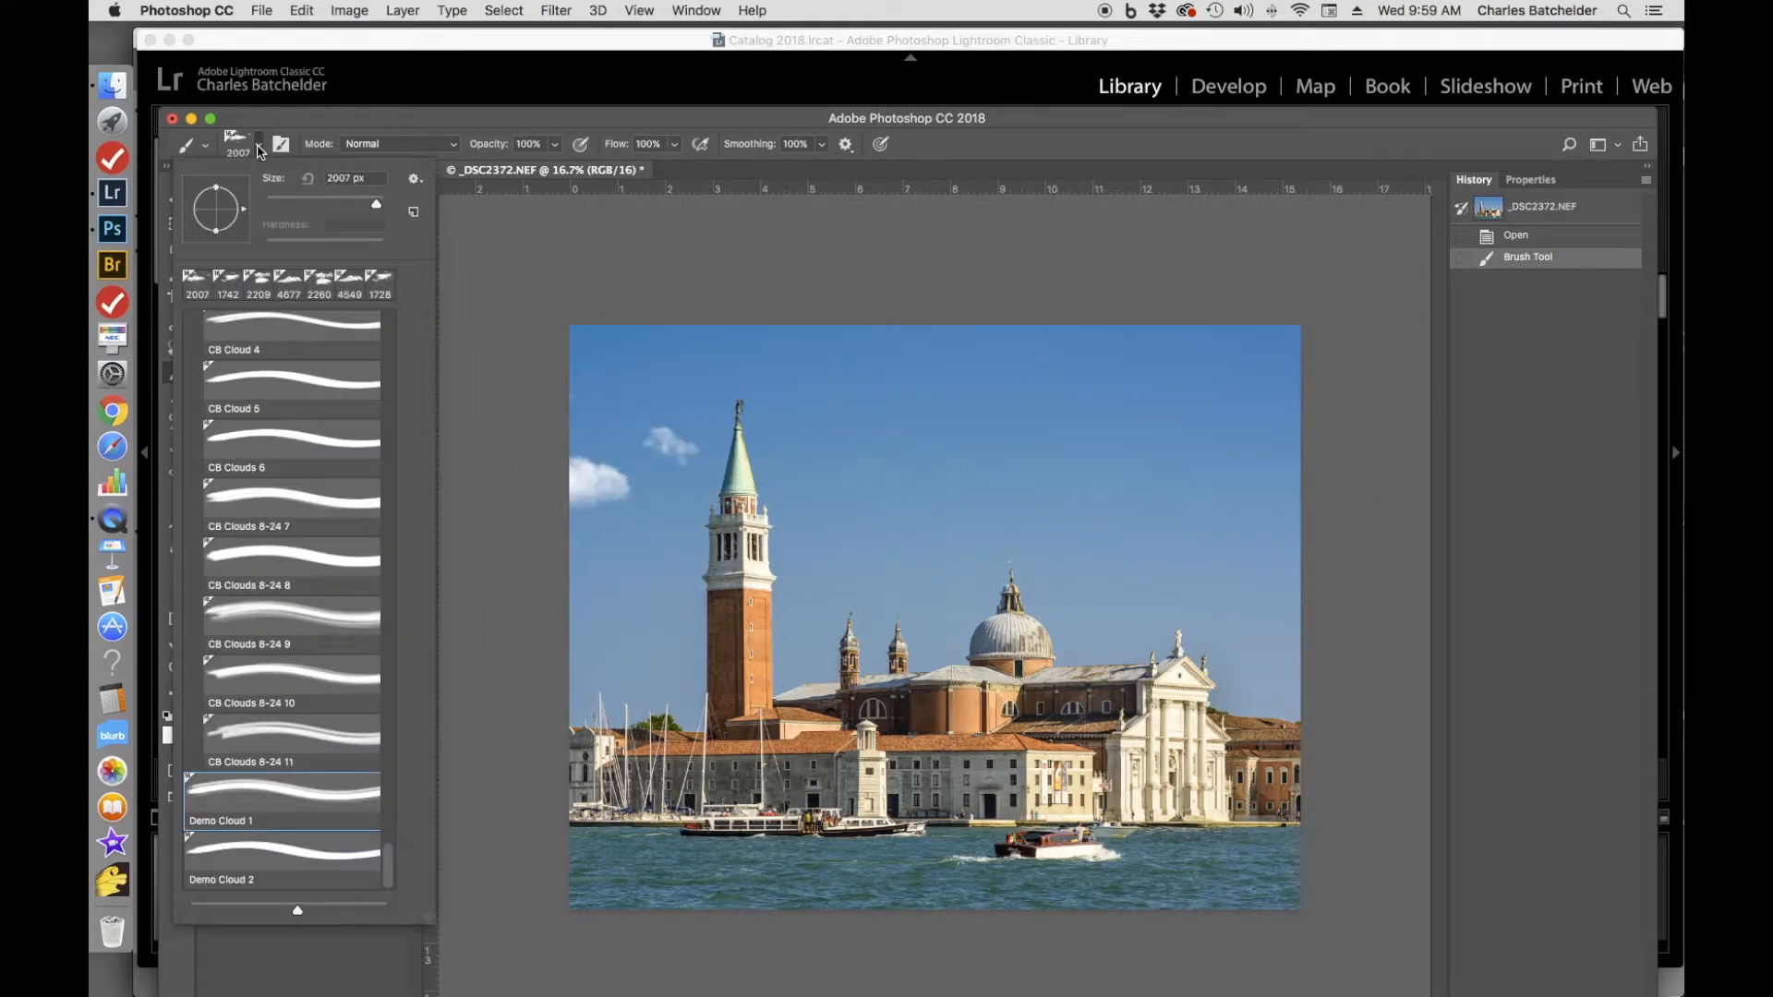
pyautogui.click(243, 864)
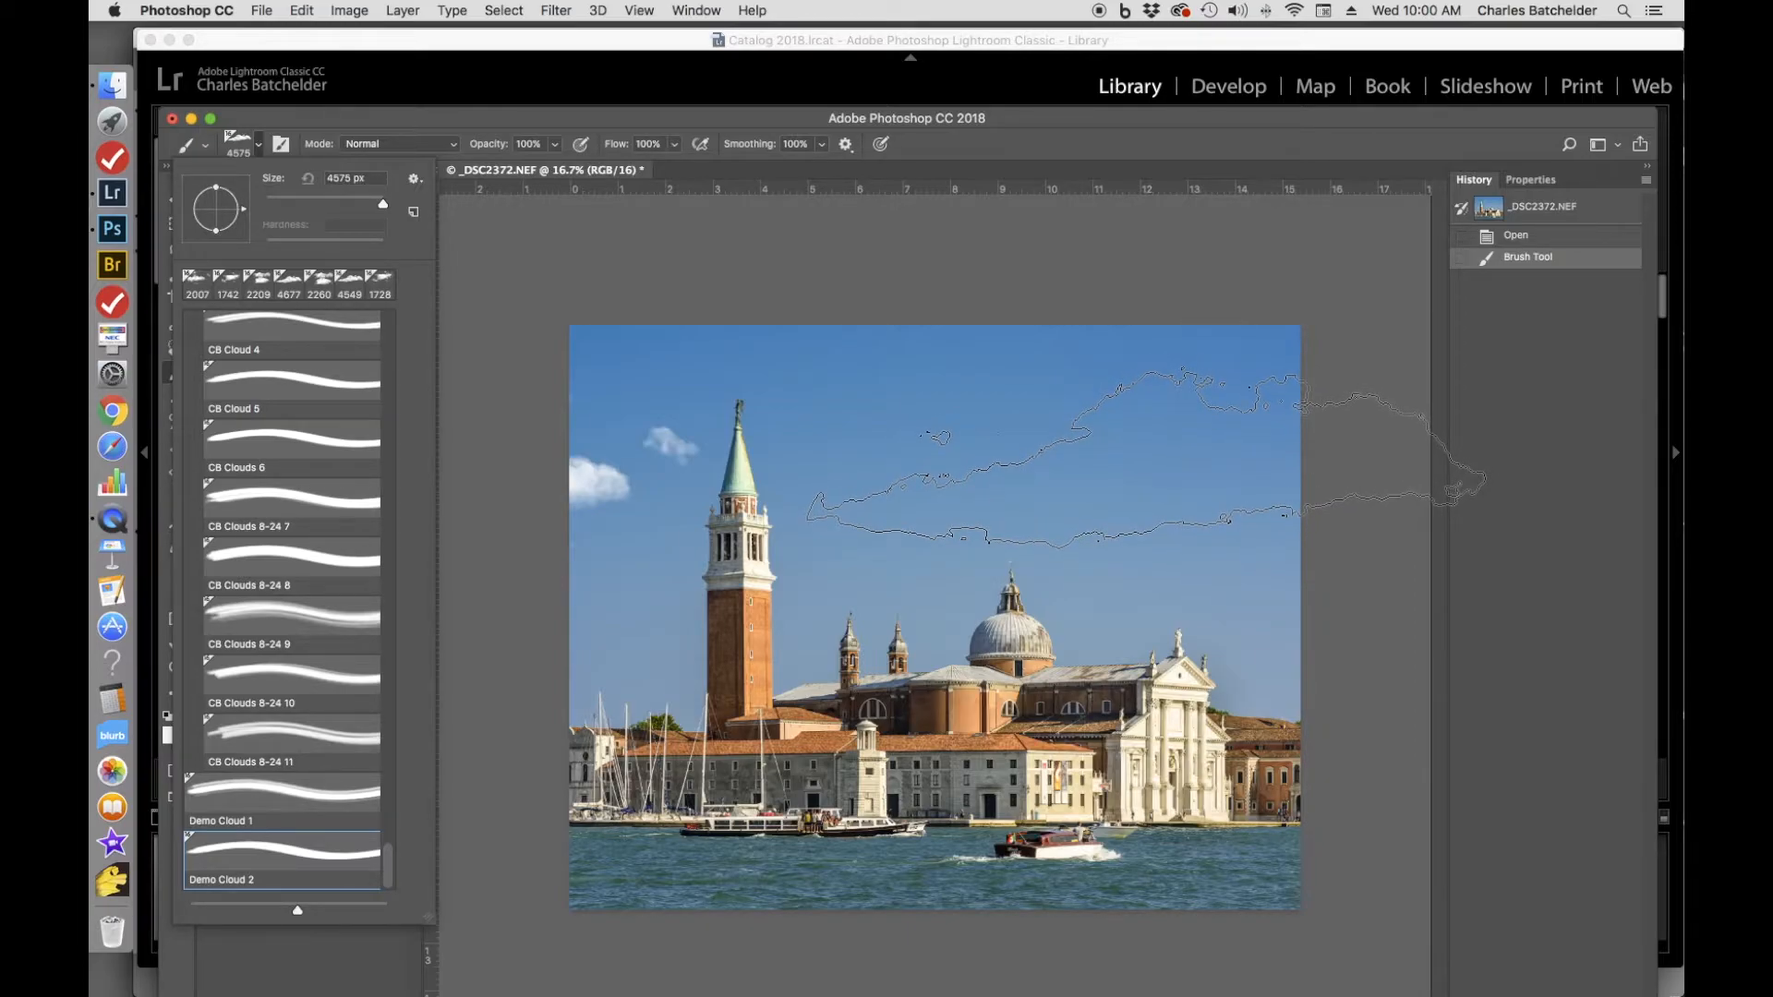
pyautogui.click(1146, 458)
pyautogui.click(1146, 458)
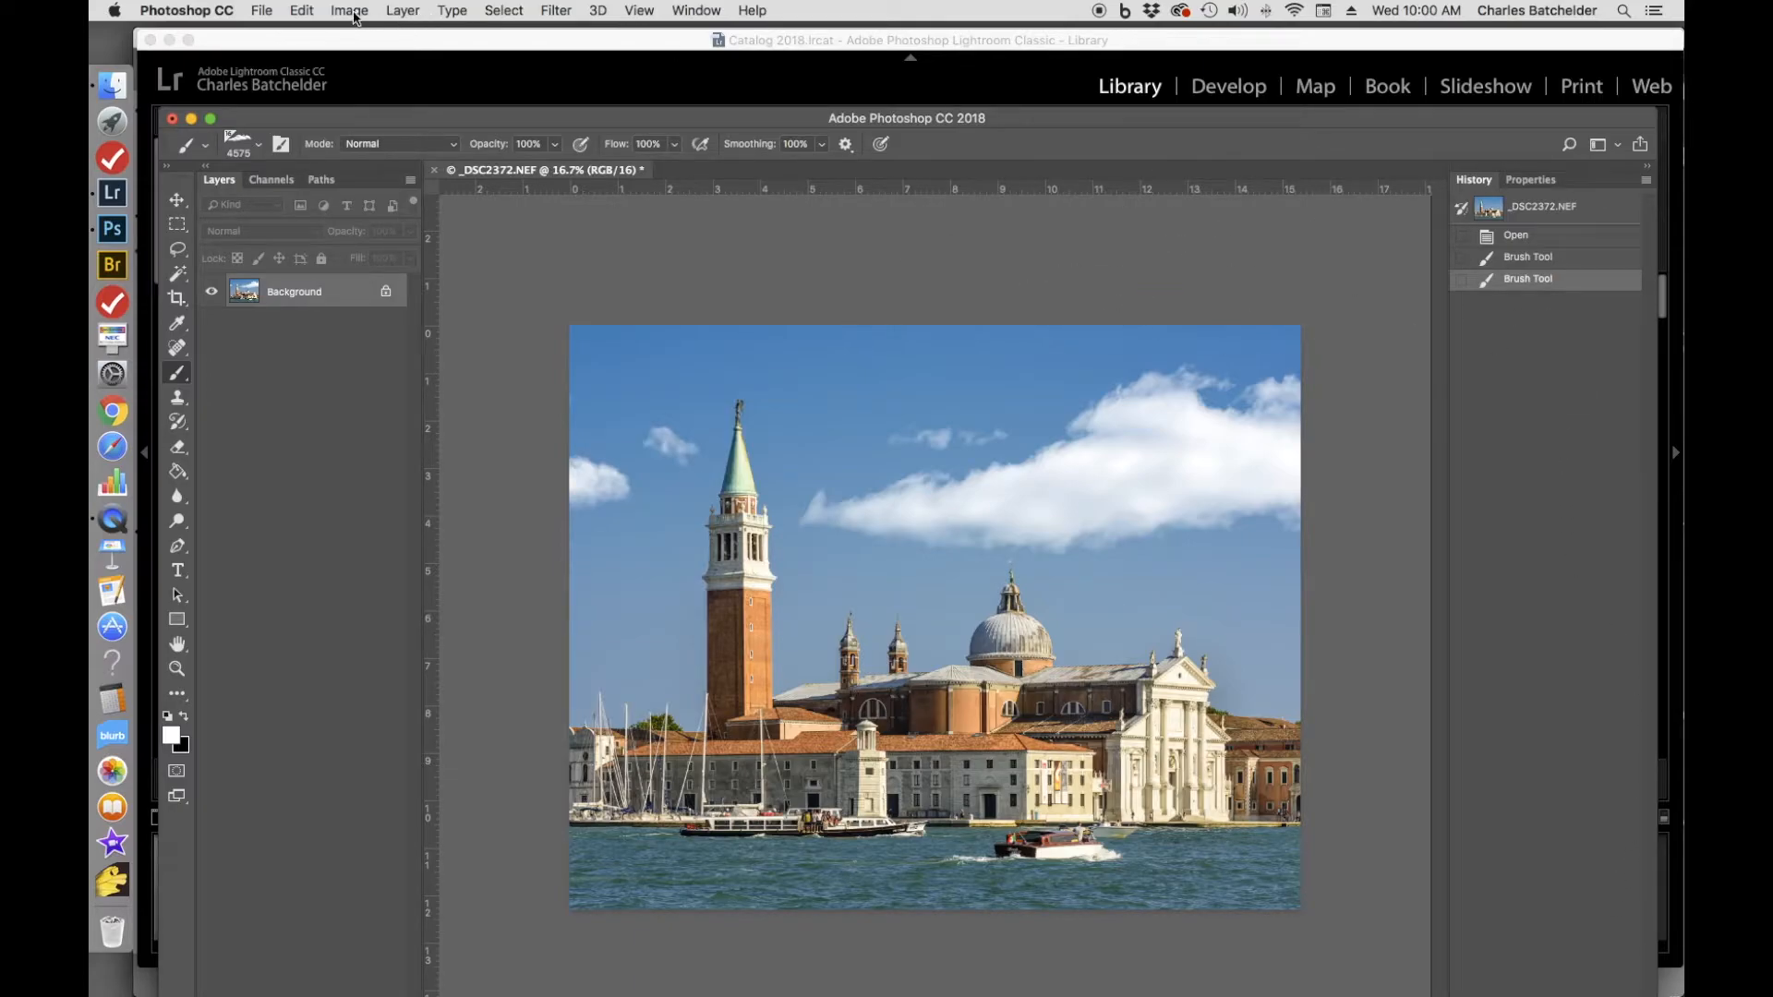
# Save the Venice photo with its painted clouds and switch back to Lightroom.
pyautogui.click(261, 11)
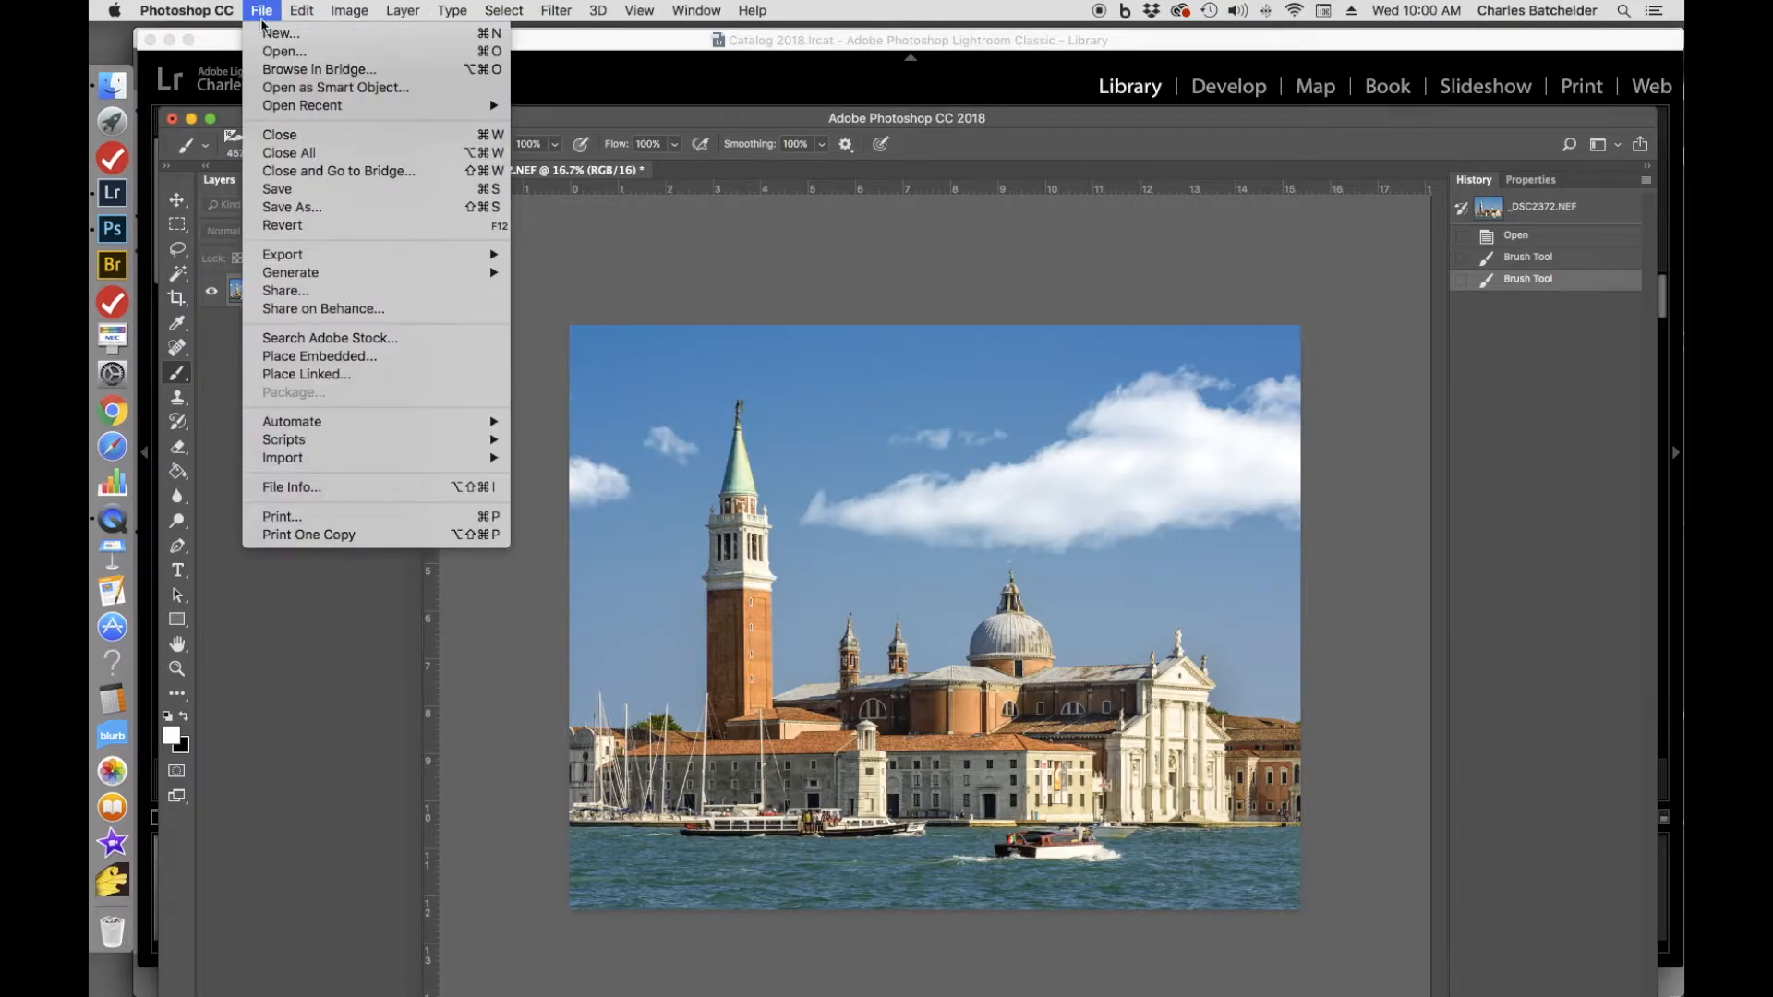
pyautogui.click(304, 189)
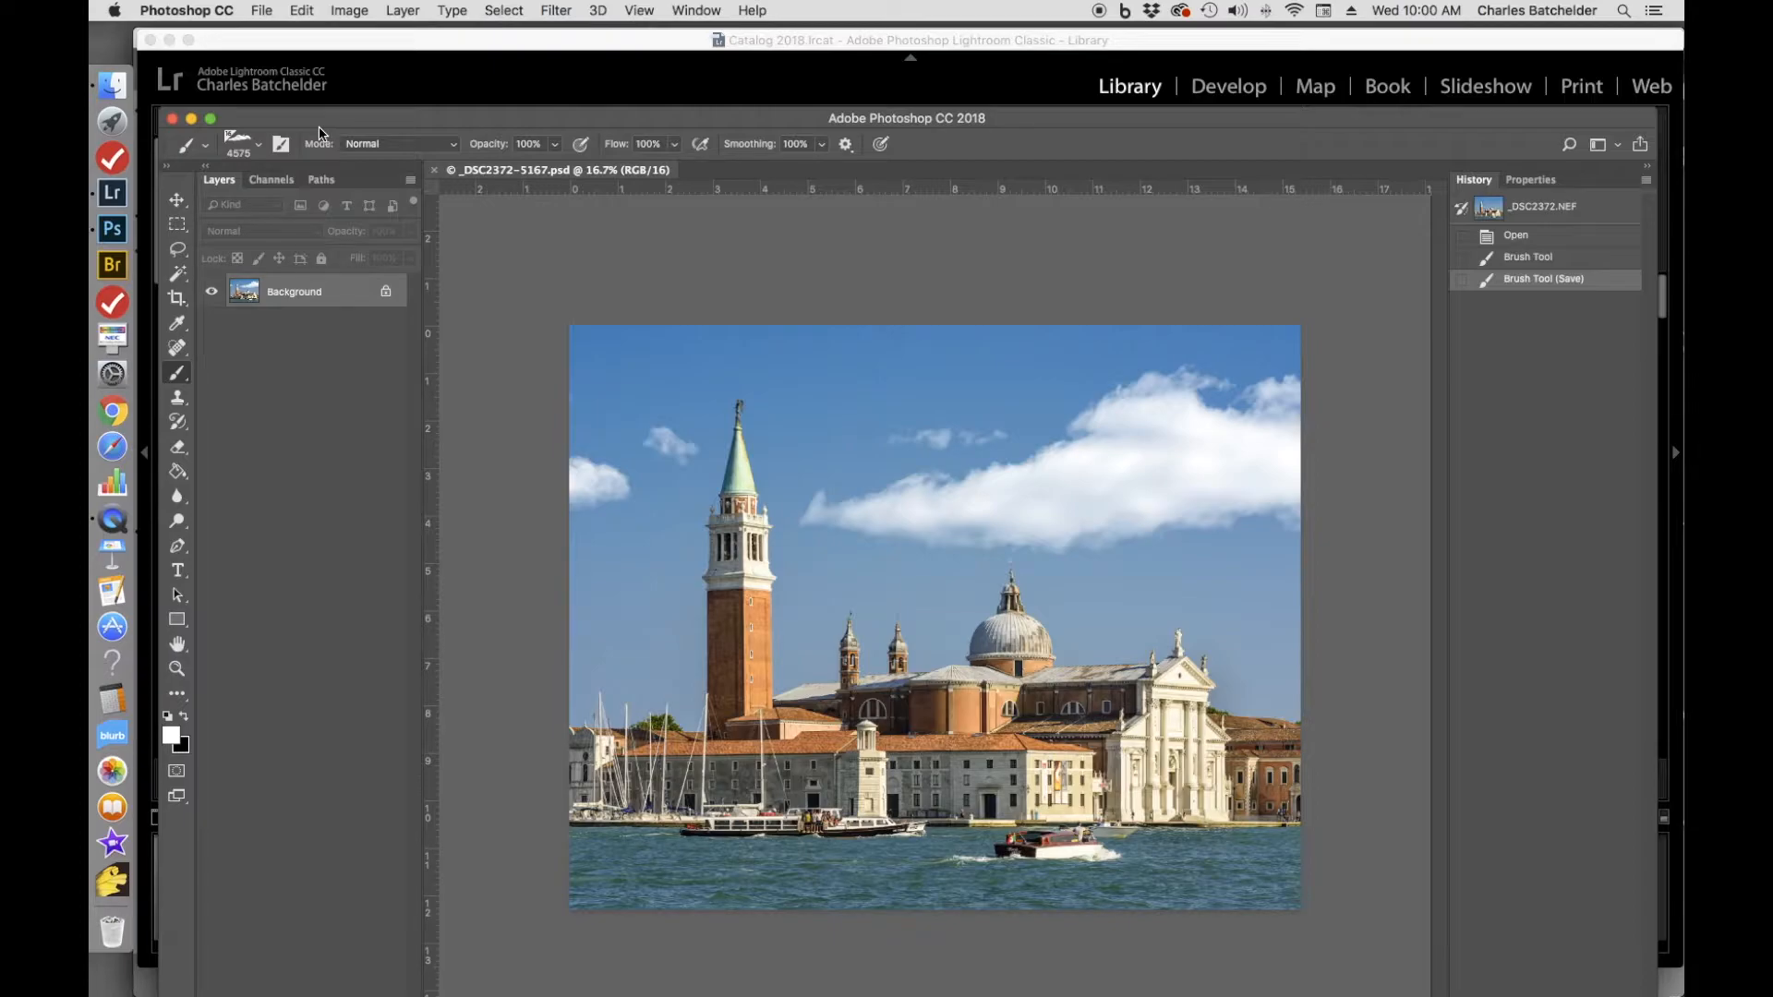
pyautogui.click(308, 55)
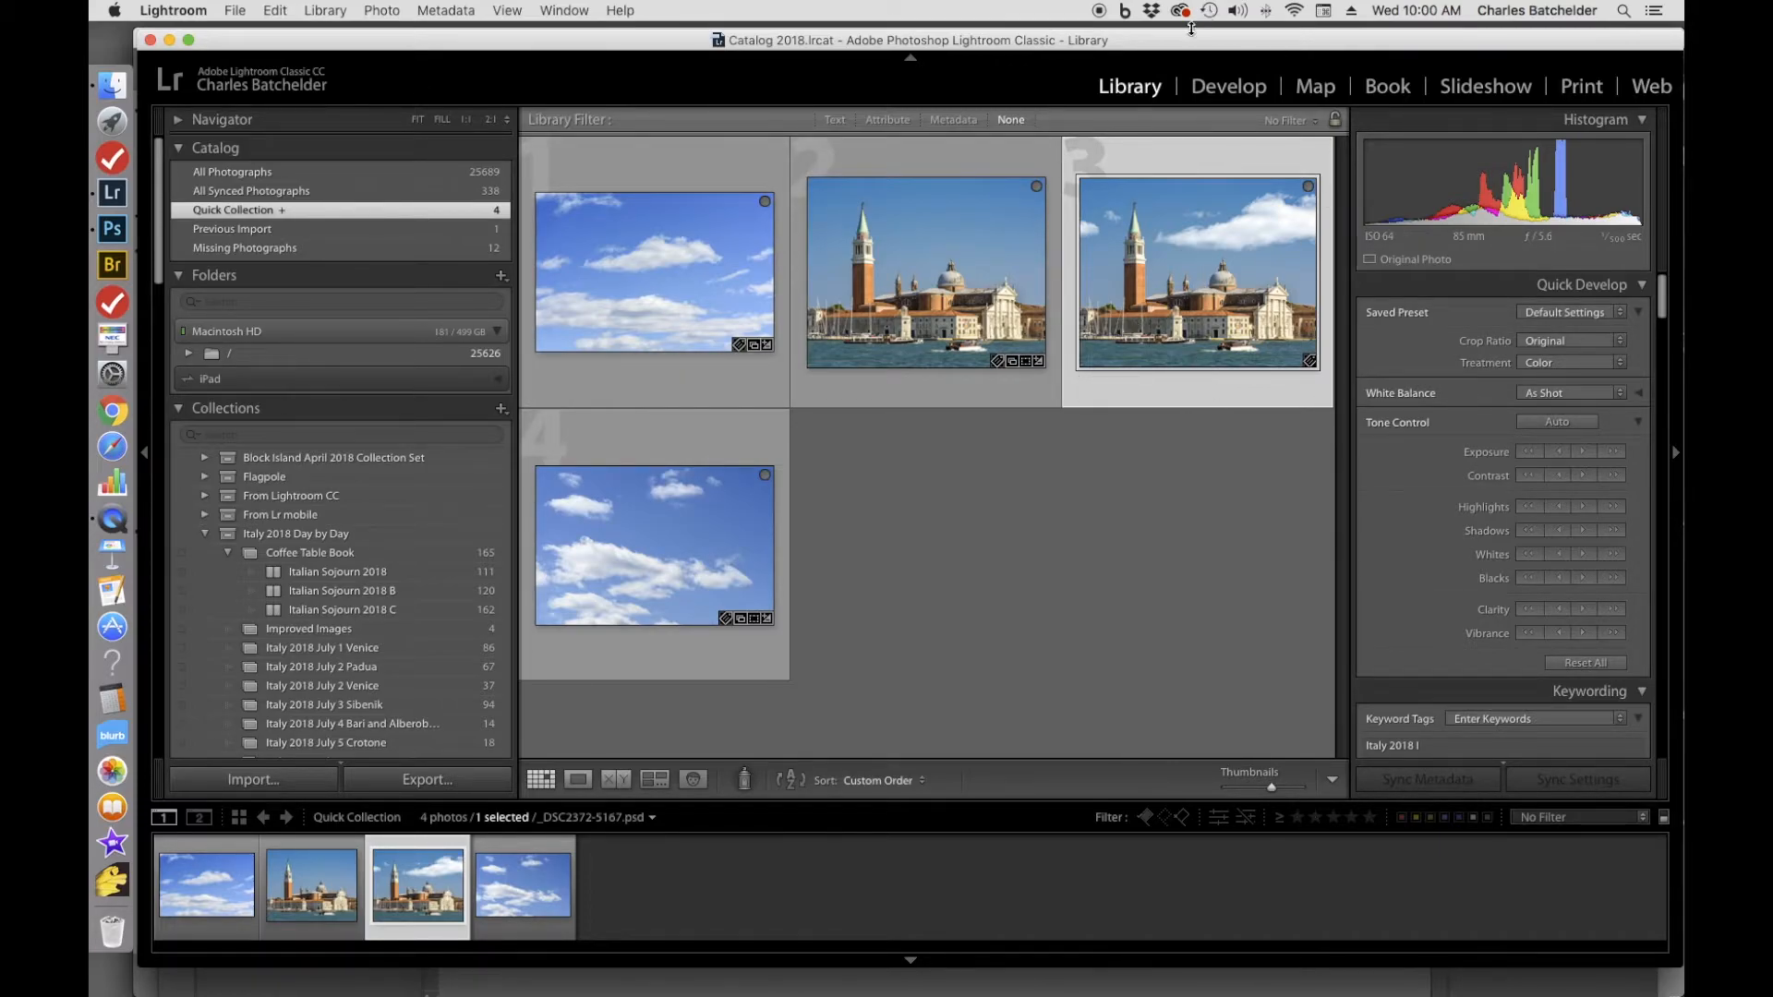
# Open the saved photo in the Develop module and paint the large cloud with an Adjustment Brush at Temp 11.
pyautogui.click(1223, 87)
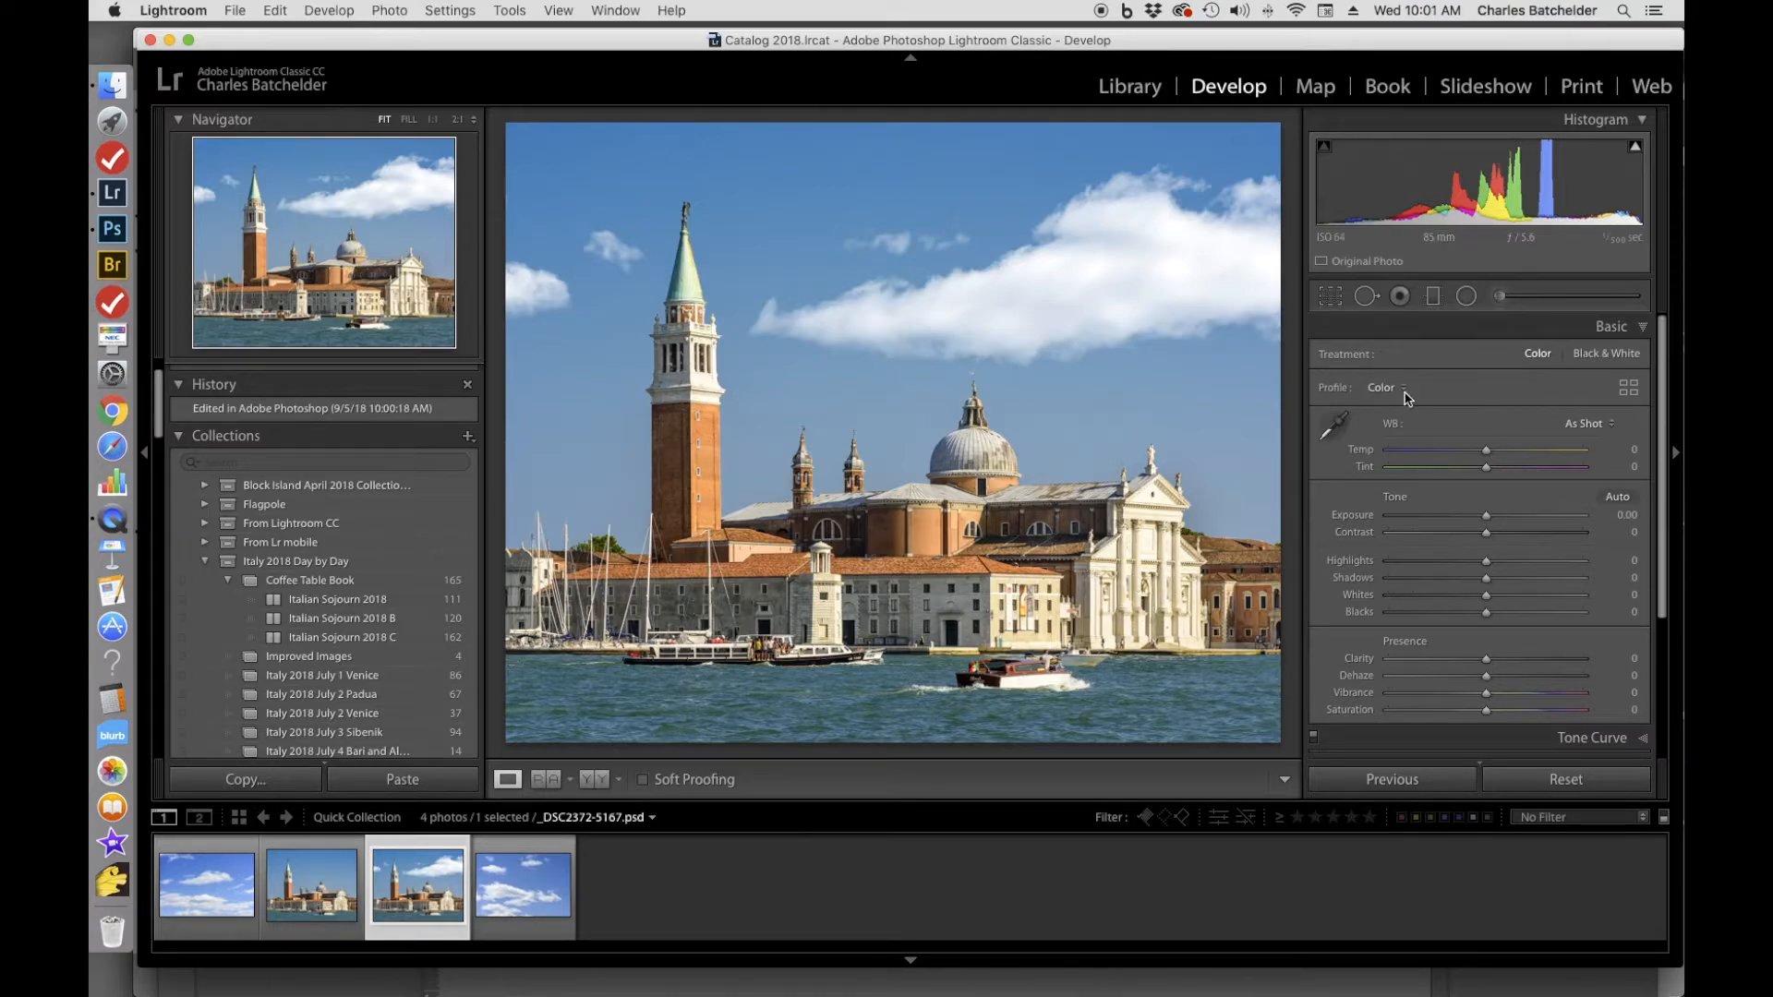
pyautogui.click(1499, 302)
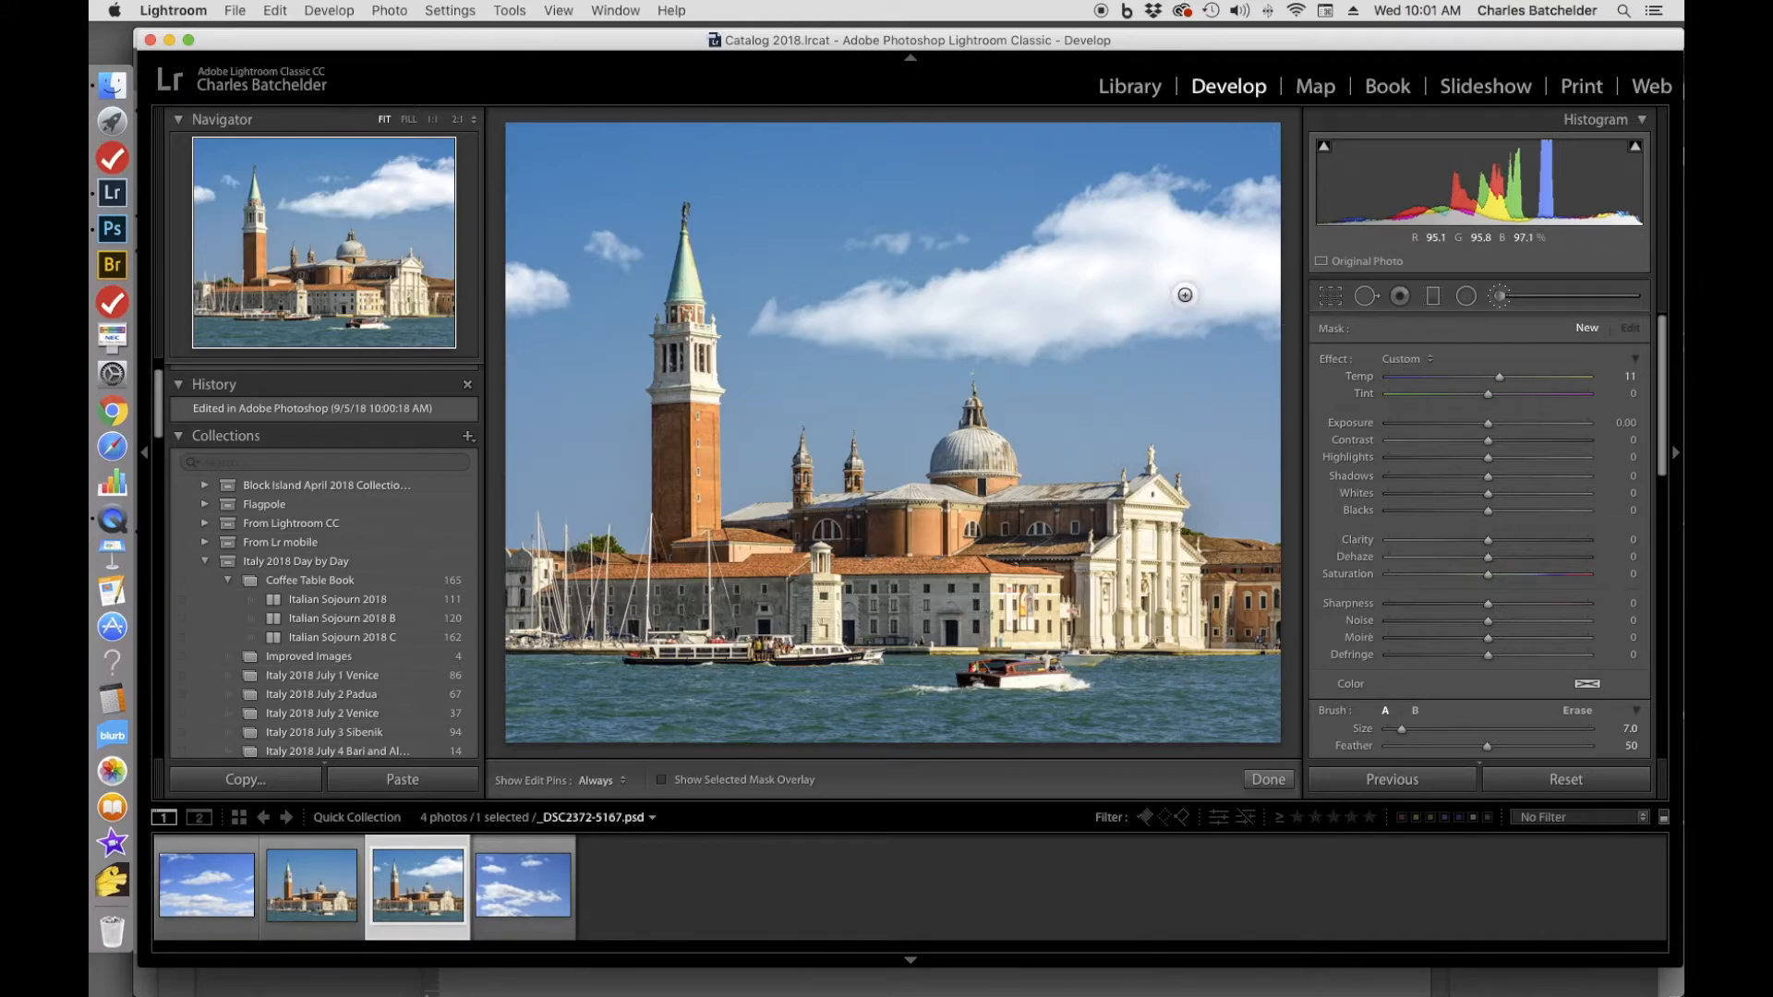
pyautogui.moveTo(1158, 233)
pyautogui.mouseDown()
pyautogui.moveTo(1119, 212)
pyautogui.moveTo(1227, 247)
pyautogui.moveTo(1209, 238)
pyautogui.moveTo(1241, 229)
pyautogui.moveTo(1173, 266)
pyautogui.moveTo(1249, 277)
pyautogui.moveTo(1248, 304)
pyautogui.moveTo(1275, 327)
pyautogui.moveTo(1189, 305)
pyautogui.moveTo(1061, 325)
pyautogui.moveTo(798, 321)
pyautogui.moveTo(1025, 278)
pyautogui.moveTo(1093, 216)
pyautogui.moveTo(1156, 225)
pyautogui.moveTo(1000, 320)
pyautogui.moveTo(1258, 291)
pyautogui.moveTo(804, 317)
pyautogui.moveTo(968, 334)
pyautogui.moveTo(1234, 309)
pyautogui.moveTo(1279, 202)
pyautogui.moveTo(1247, 226)
pyautogui.mouseUp()
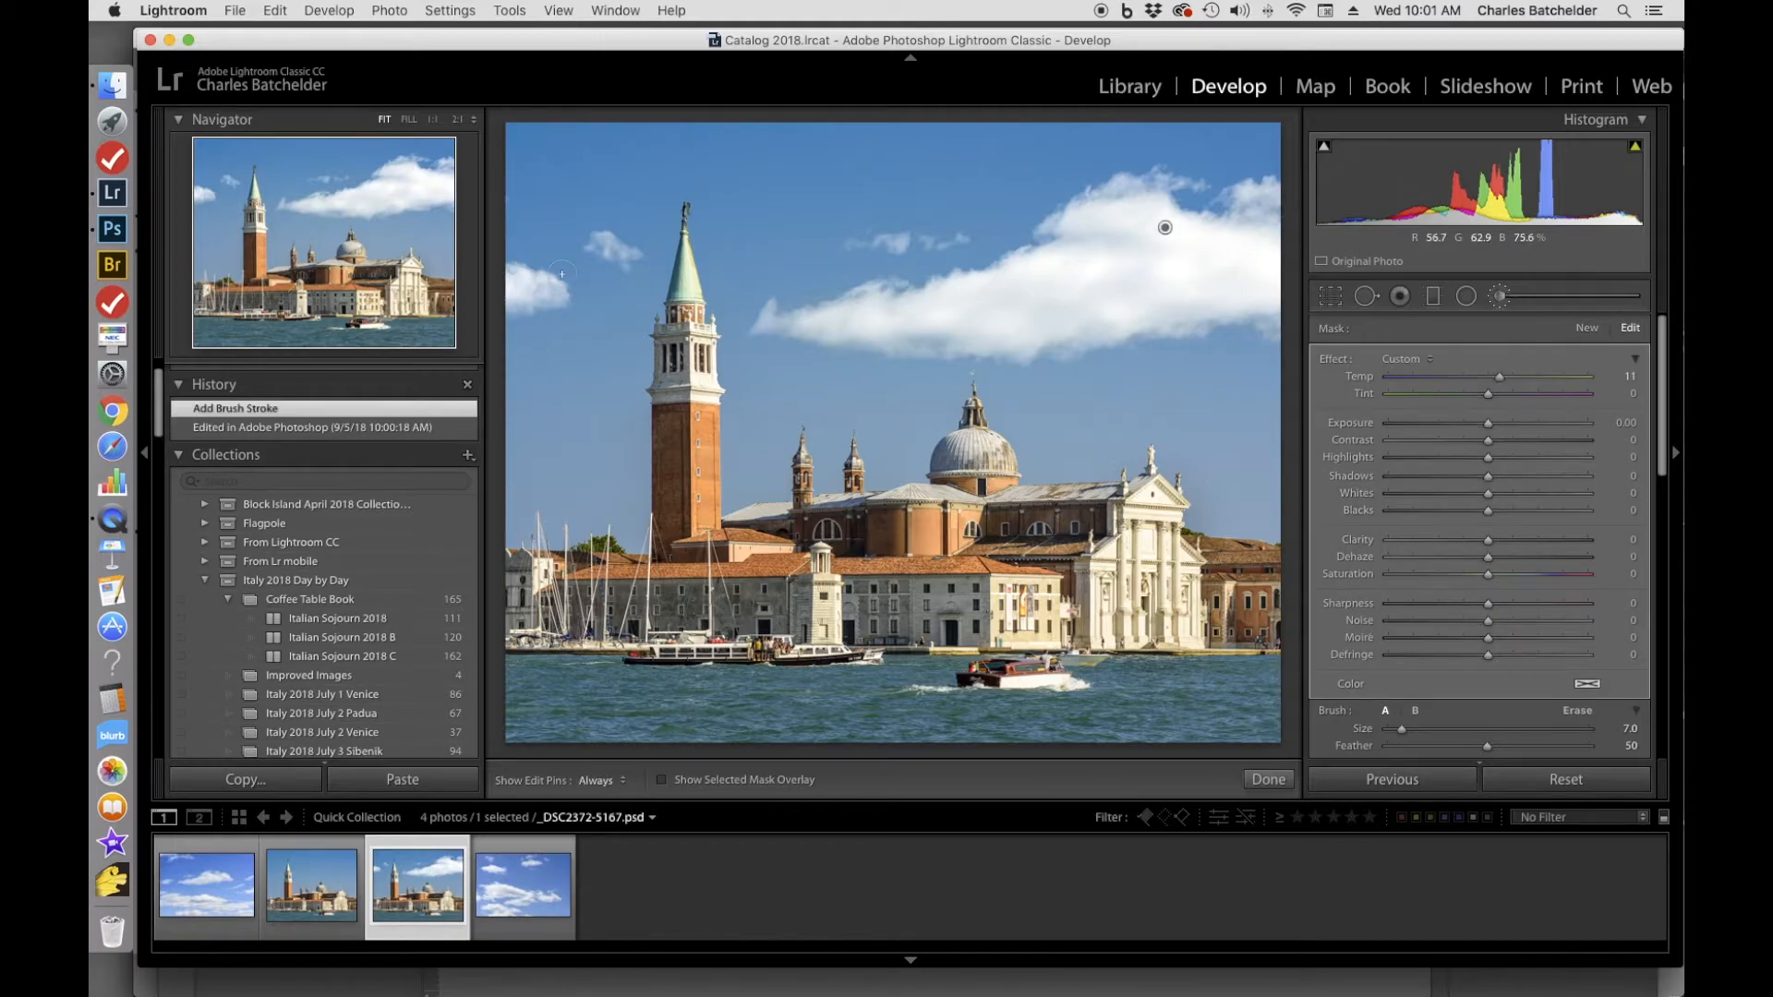
# Brush the same warming adjustment over the two small clouds left of the bell tower and finish the Adjustment Brush edit.
pyautogui.press('h')
pyautogui.moveTo(542, 297); pyautogui.dragTo(534, 288)
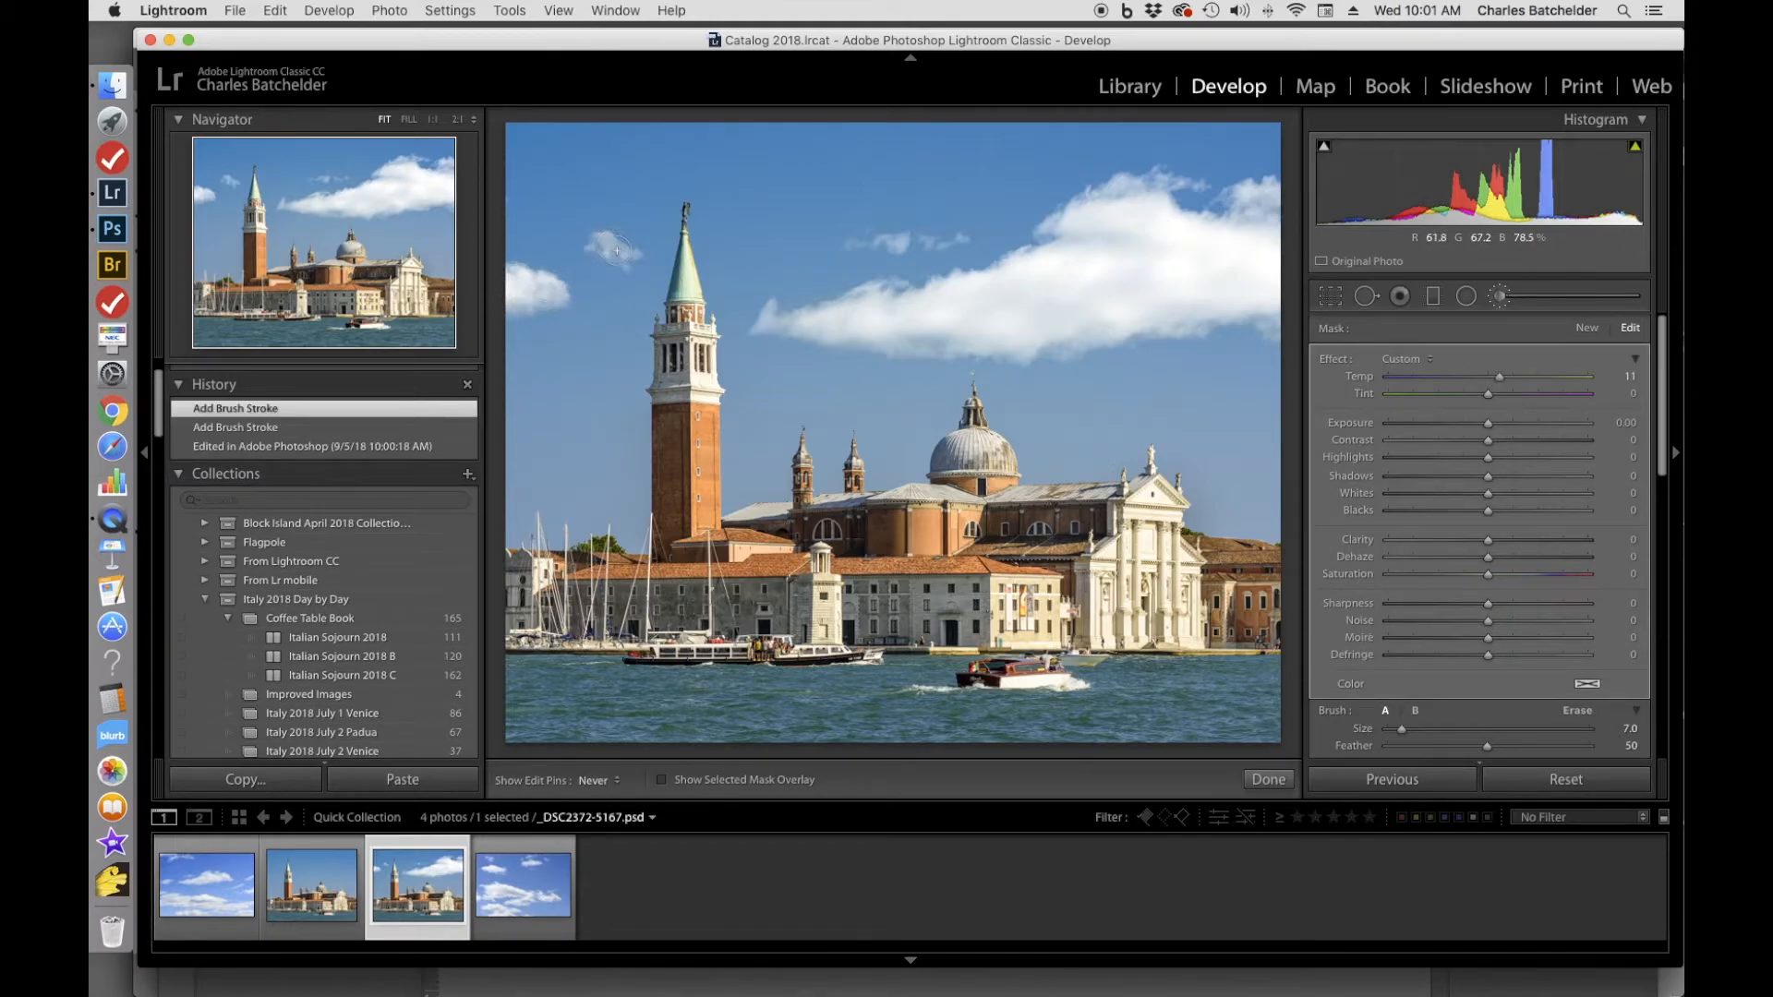
pyautogui.click(609, 251)
pyautogui.press('h')
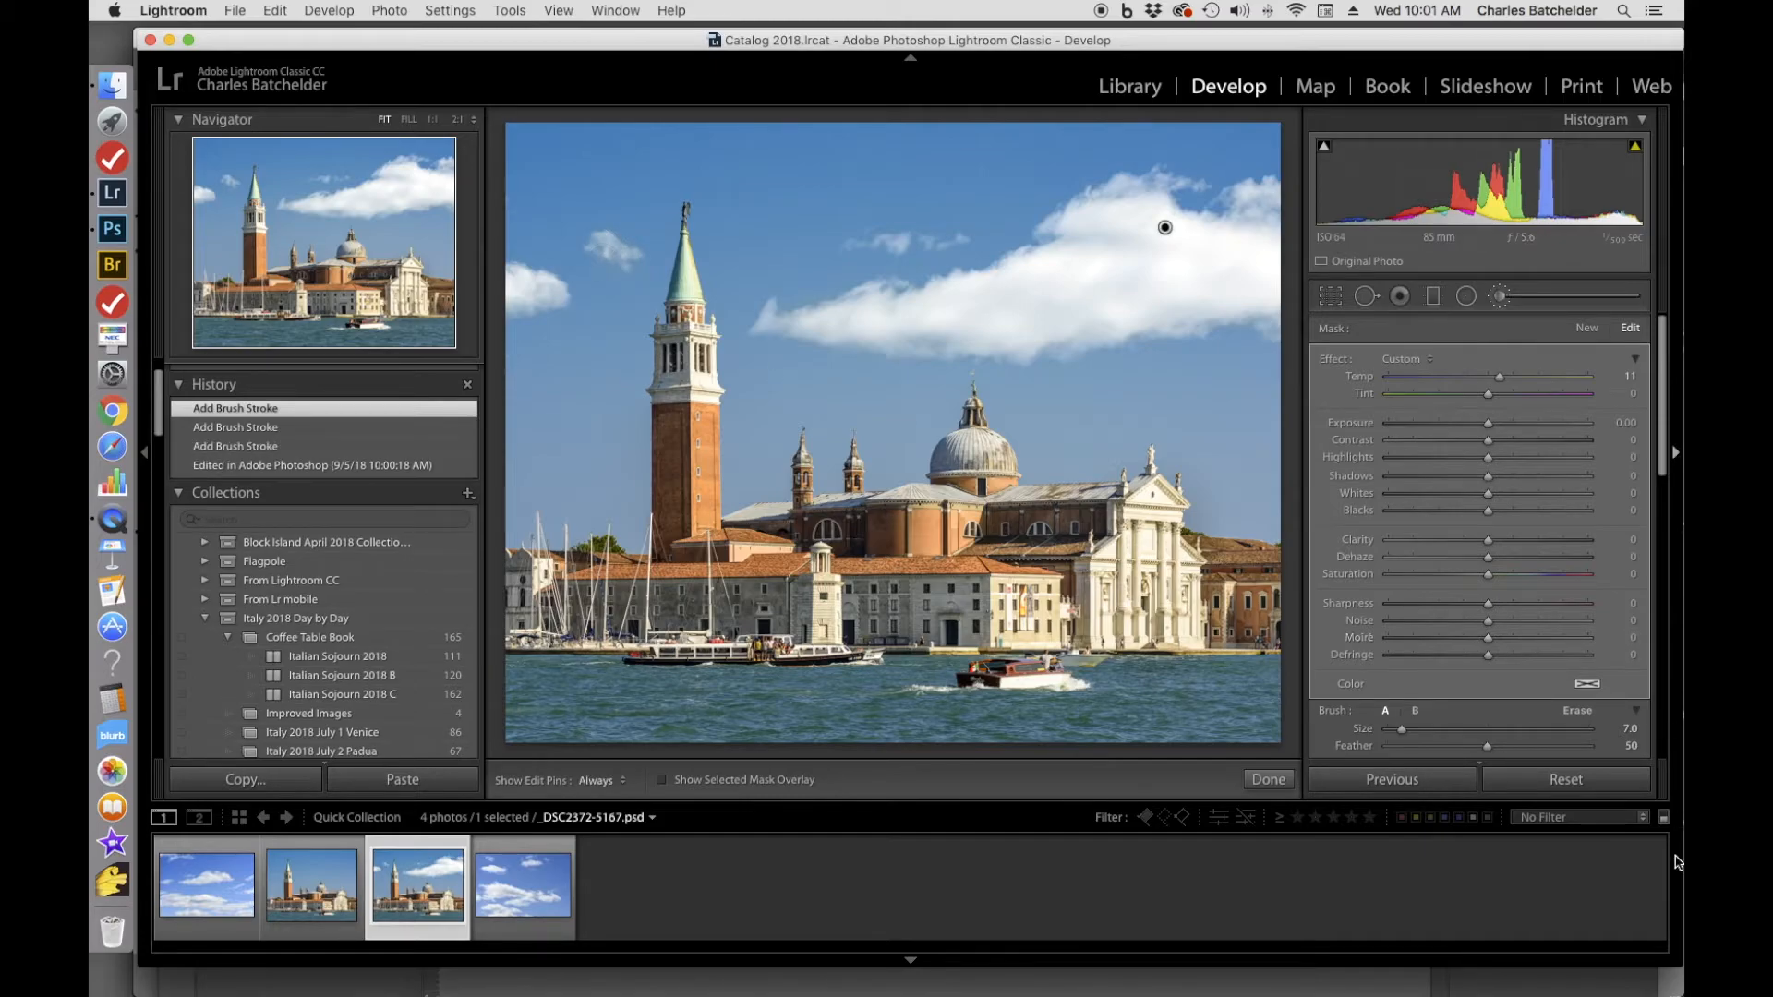
pyautogui.click(1273, 781)
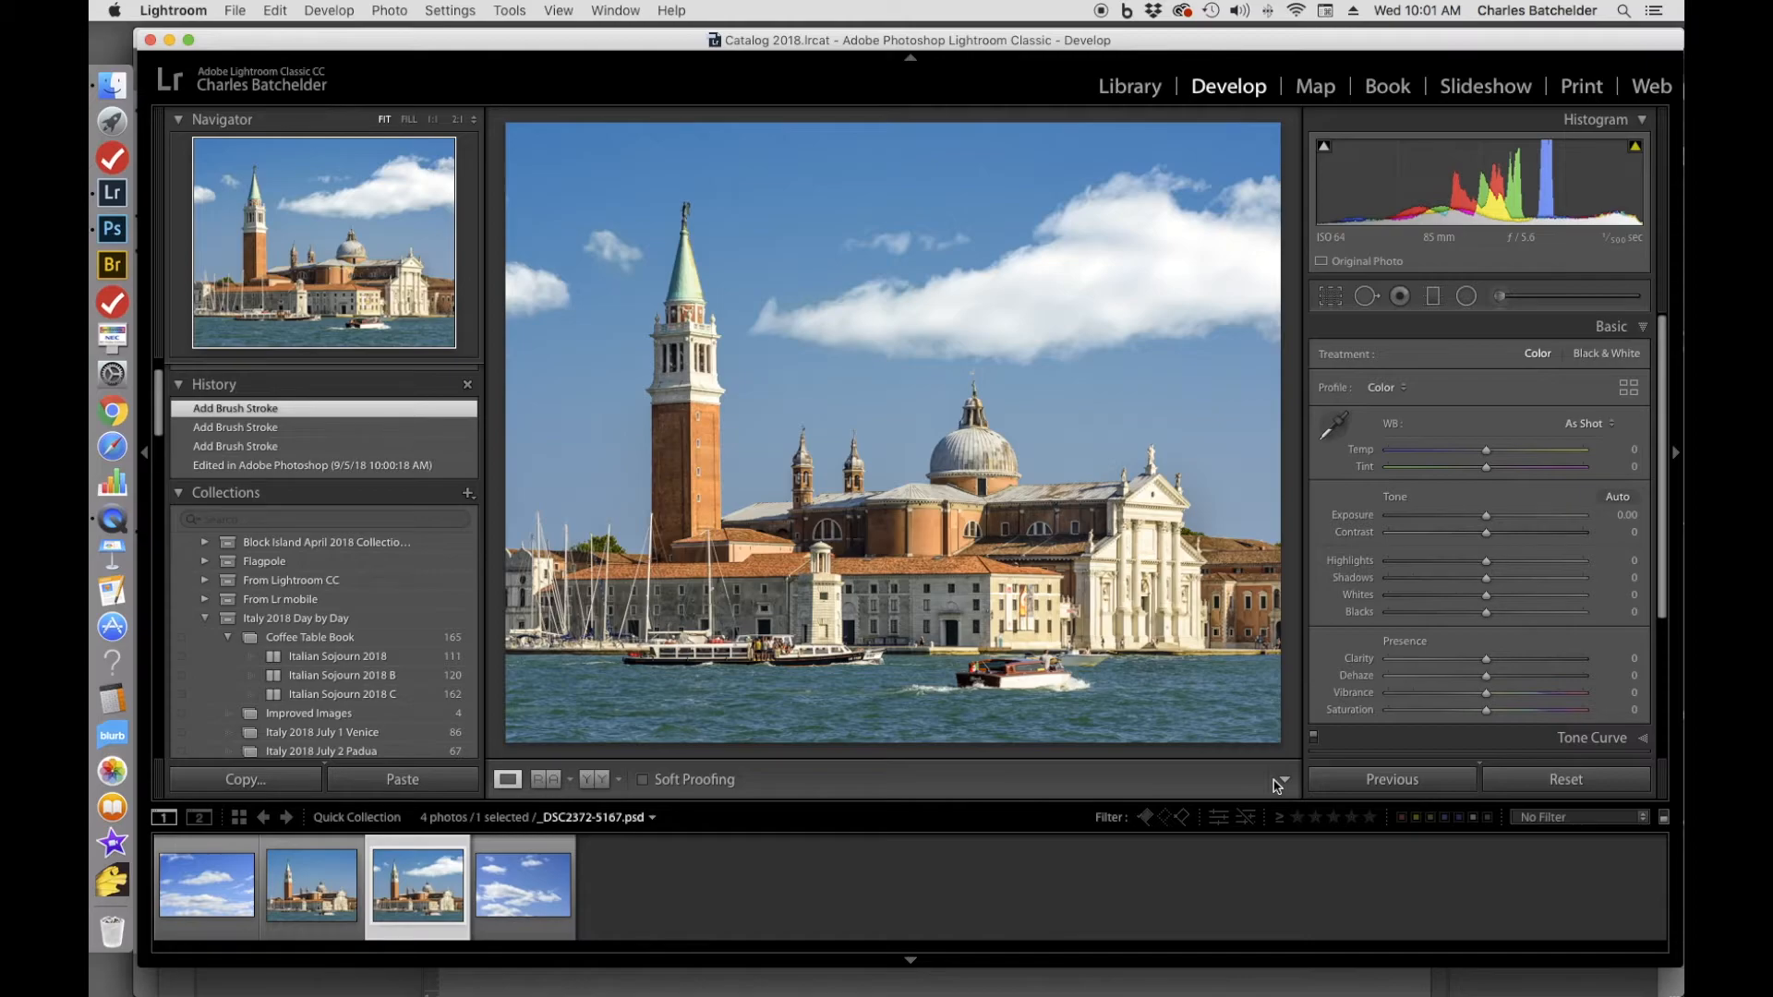